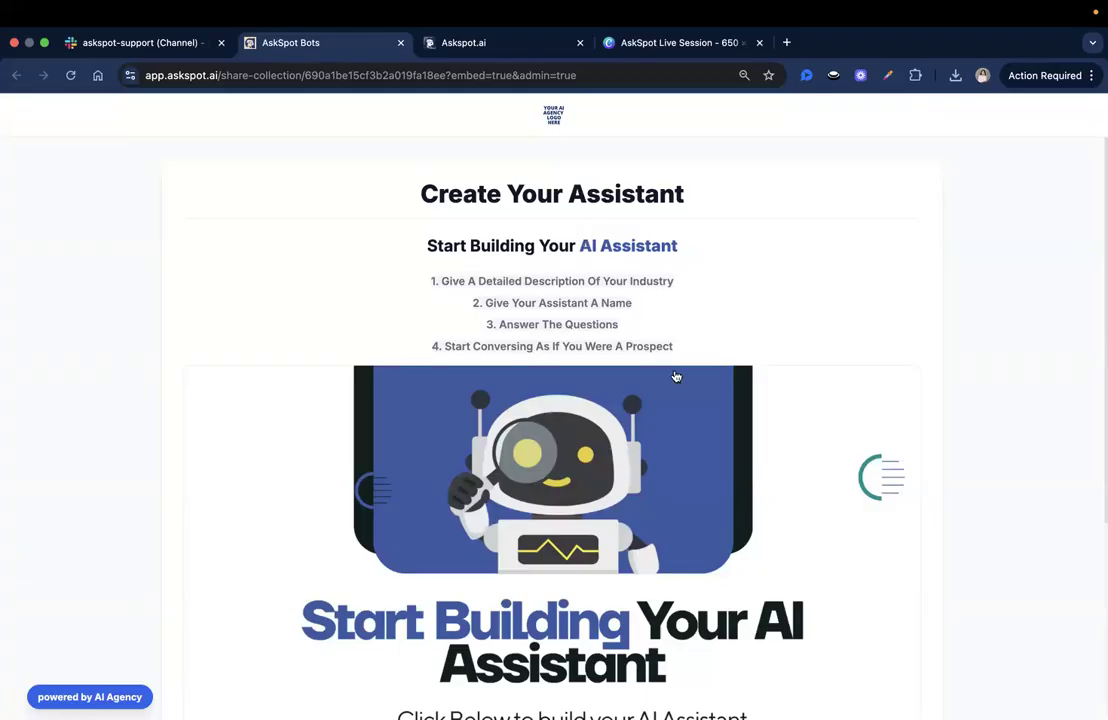
Examine the Create Your Assistant share page and preview its AI Demo Bot chat, closing the chat when finished.
{"action": "left_click", "coordinate": [505, 50]}
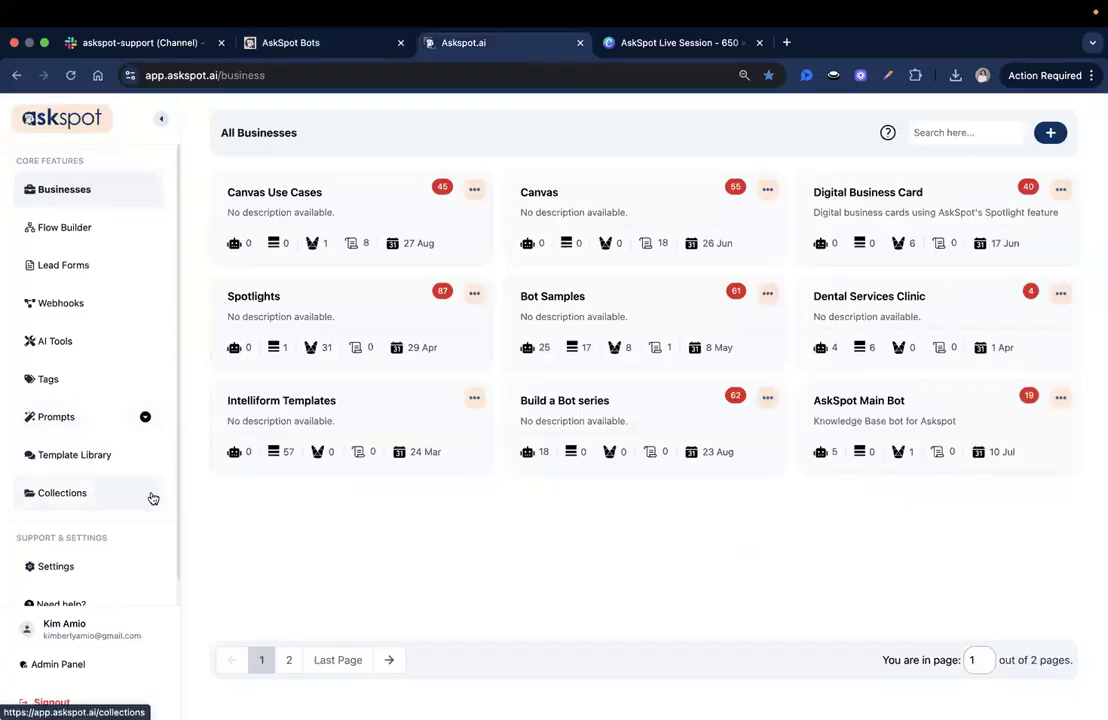
{"action": "left_click", "coordinate": [315, 44]}
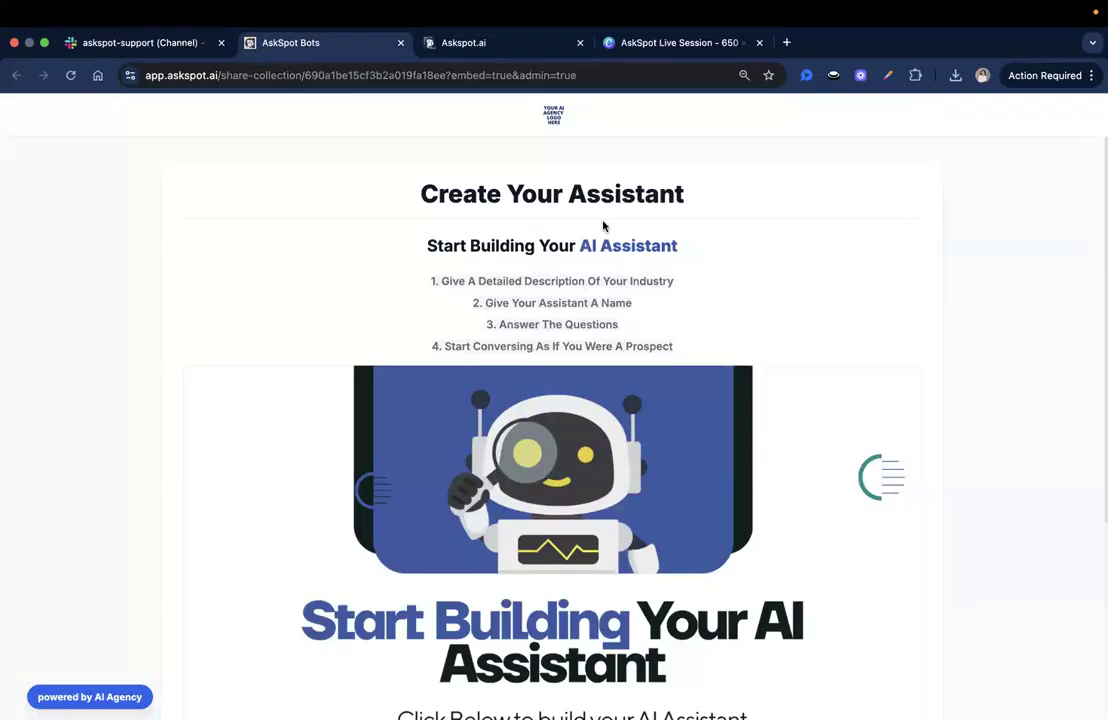
{"action": "scroll", "coordinate": [623, 220], "scroll_direction": "down", "scroll_amount": 3}
{"action": "scroll", "coordinate": [625, 223], "scroll_direction": "up", "scroll_amount": 3}
{"action": "scroll", "coordinate": [495, 205], "scroll_direction": "down", "scroll_amount": 2}
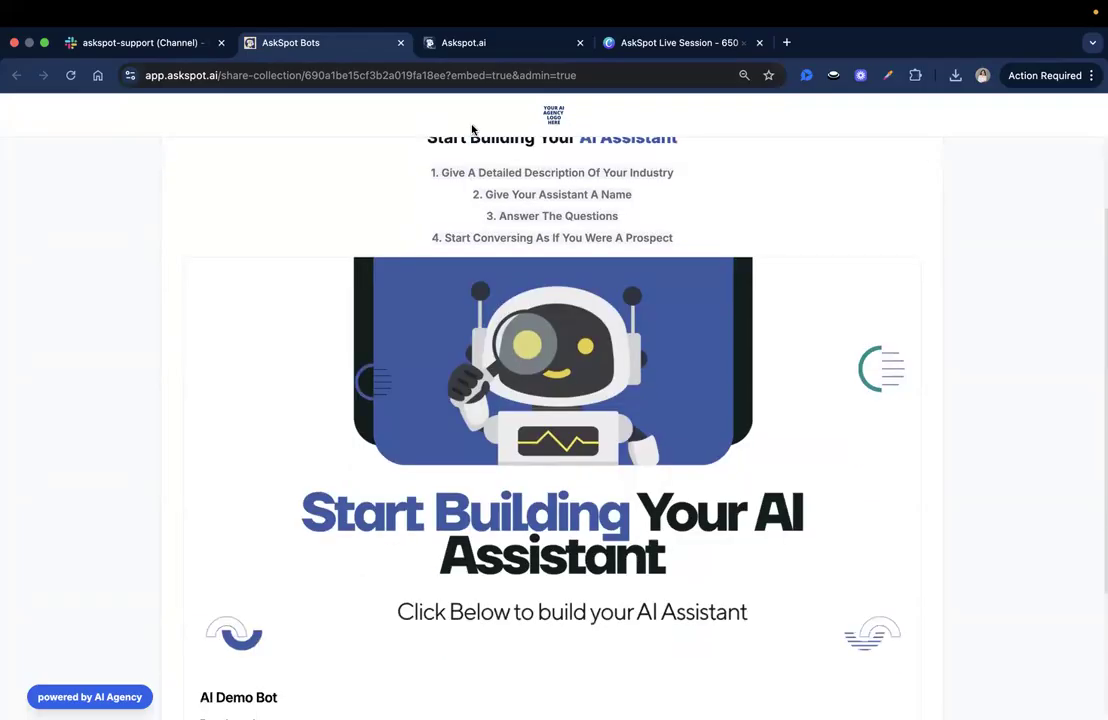
{"action": "scroll", "coordinate": [445, 168], "scroll_direction": "up", "scroll_amount": 1}
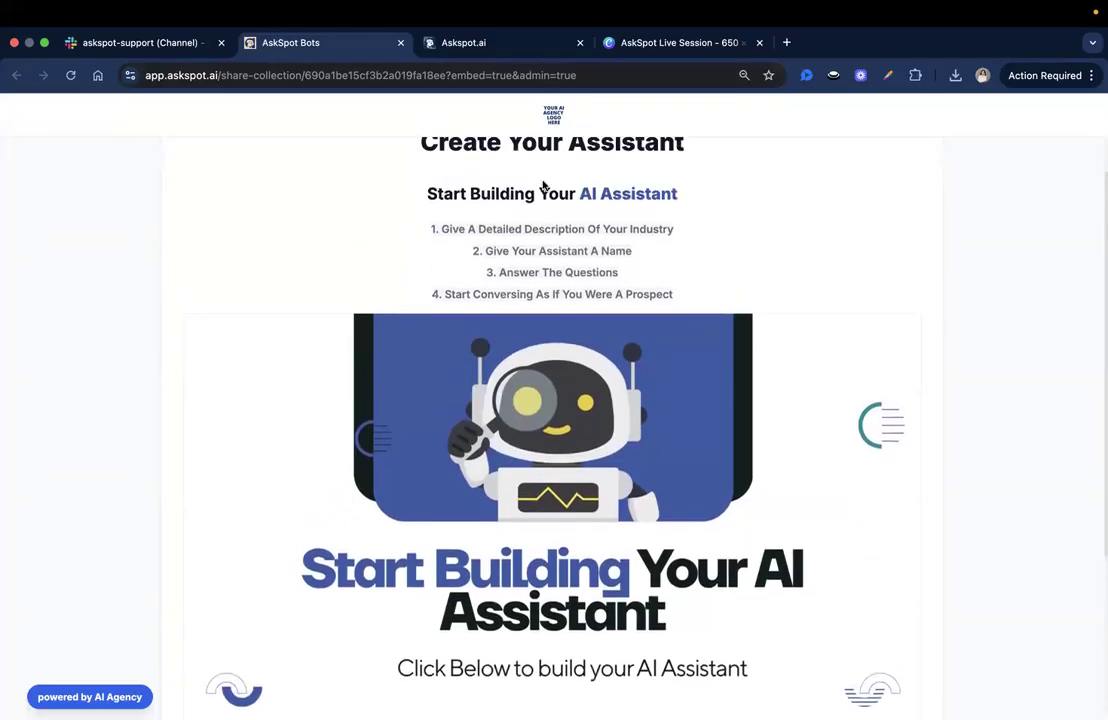
{"action": "scroll", "coordinate": [548, 195], "scroll_direction": "down", "scroll_amount": 2}
{"action": "scroll", "coordinate": [548, 206], "scroll_direction": "down", "scroll_amount": 4}
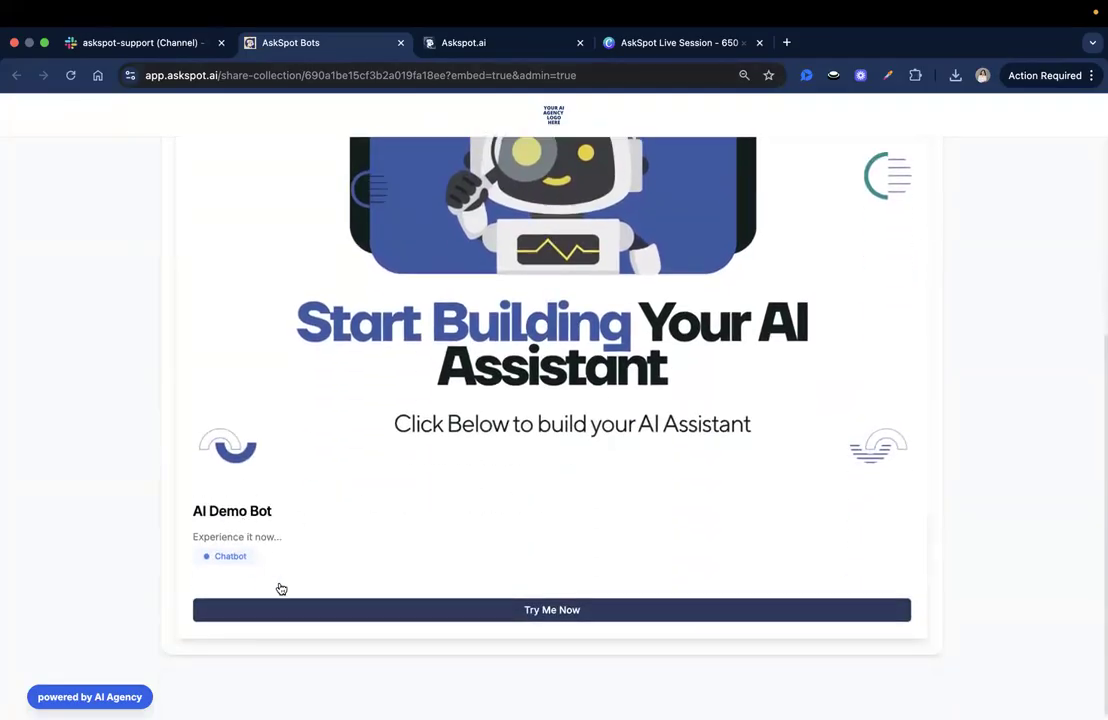
{"action": "left_click", "coordinate": [565, 608]}
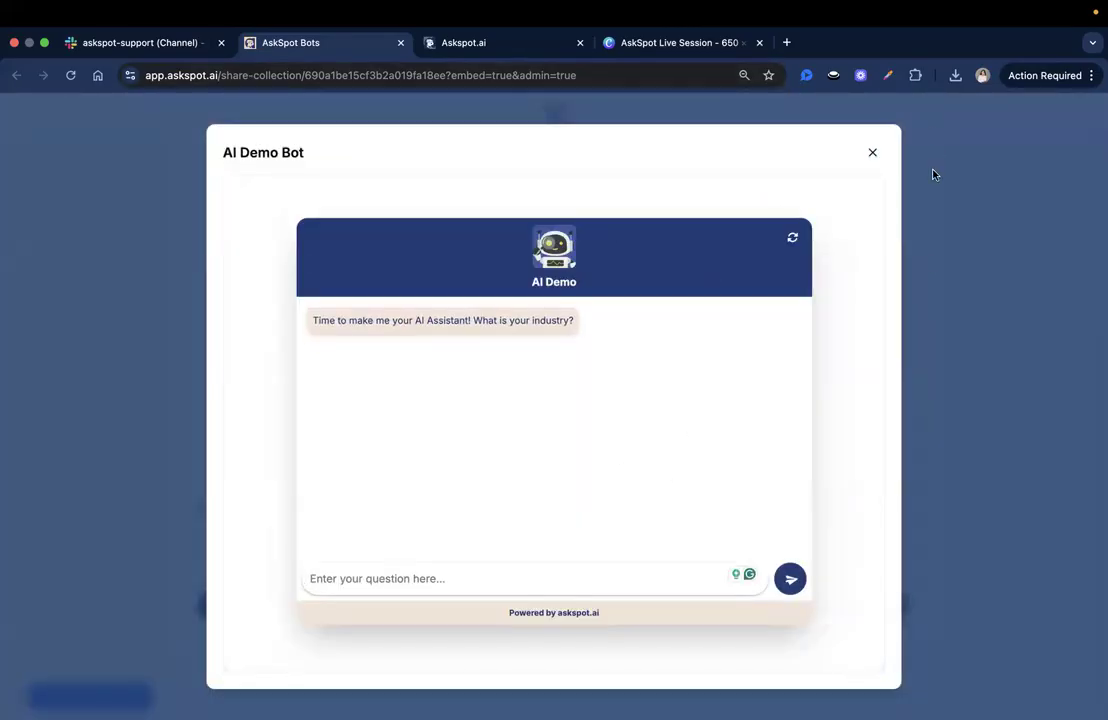
{"action": "left_click", "coordinate": [872, 152]}
Review the share page's title, numbered instructions, banner image and AI Demo Bot card.
{"action": "scroll", "coordinate": [514, 504], "scroll_direction": "up", "scroll_amount": 1}
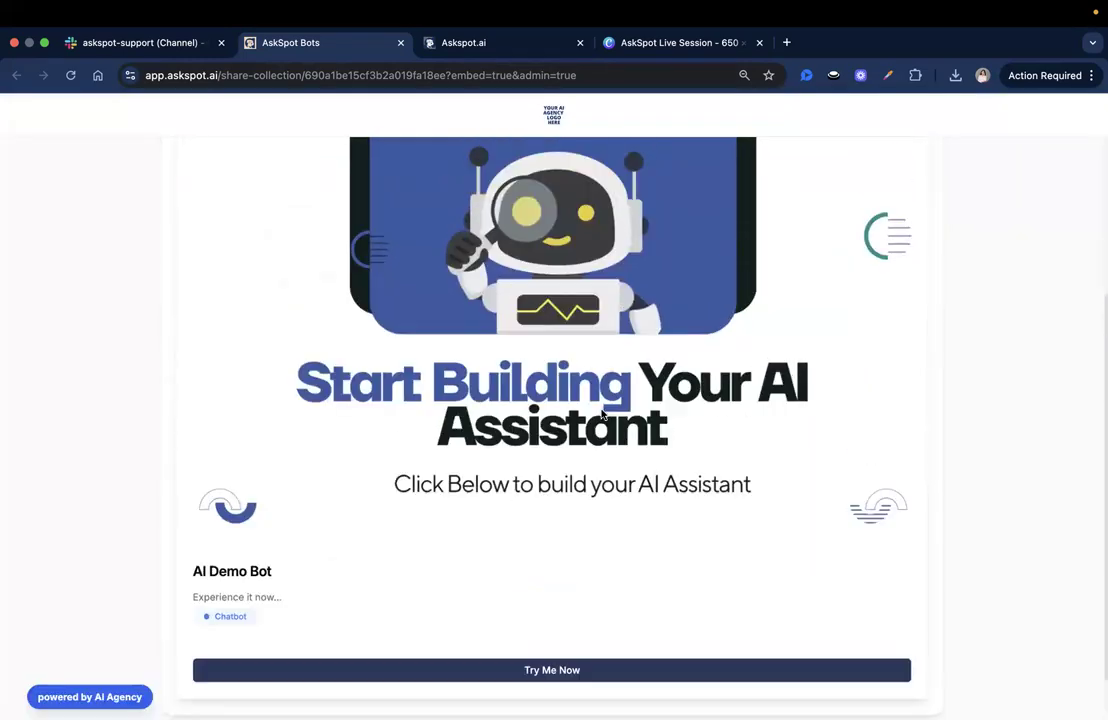
{"action": "scroll", "coordinate": [659, 505], "scroll_direction": "up", "scroll_amount": 2}
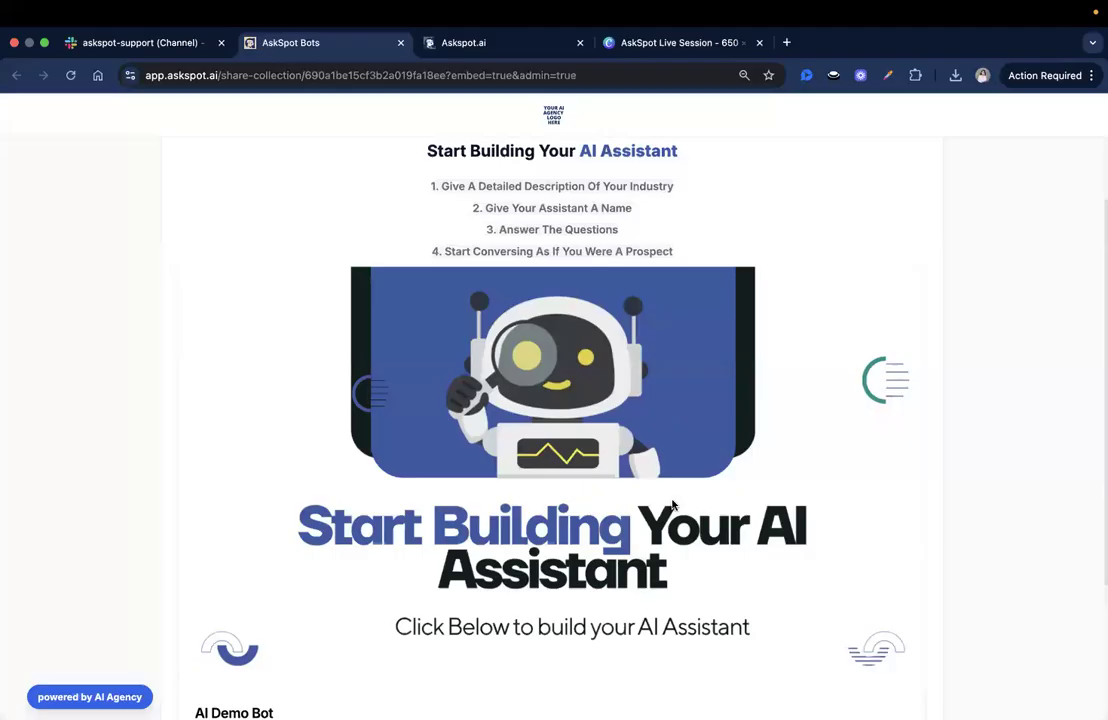
{"action": "scroll", "coordinate": [672, 507], "scroll_direction": "down", "scroll_amount": 3}
{"action": "scroll", "coordinate": [670, 376], "scroll_direction": "up", "scroll_amount": 5}
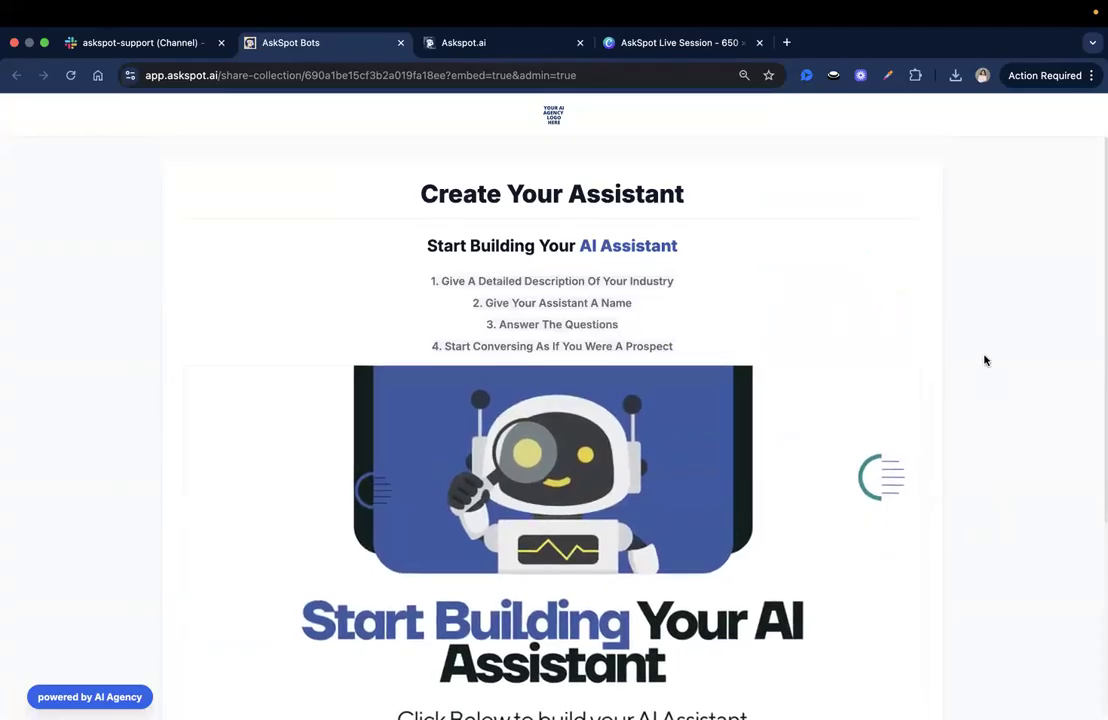
{"action": "scroll", "coordinate": [557, 303], "scroll_direction": "down", "scroll_amount": 5}
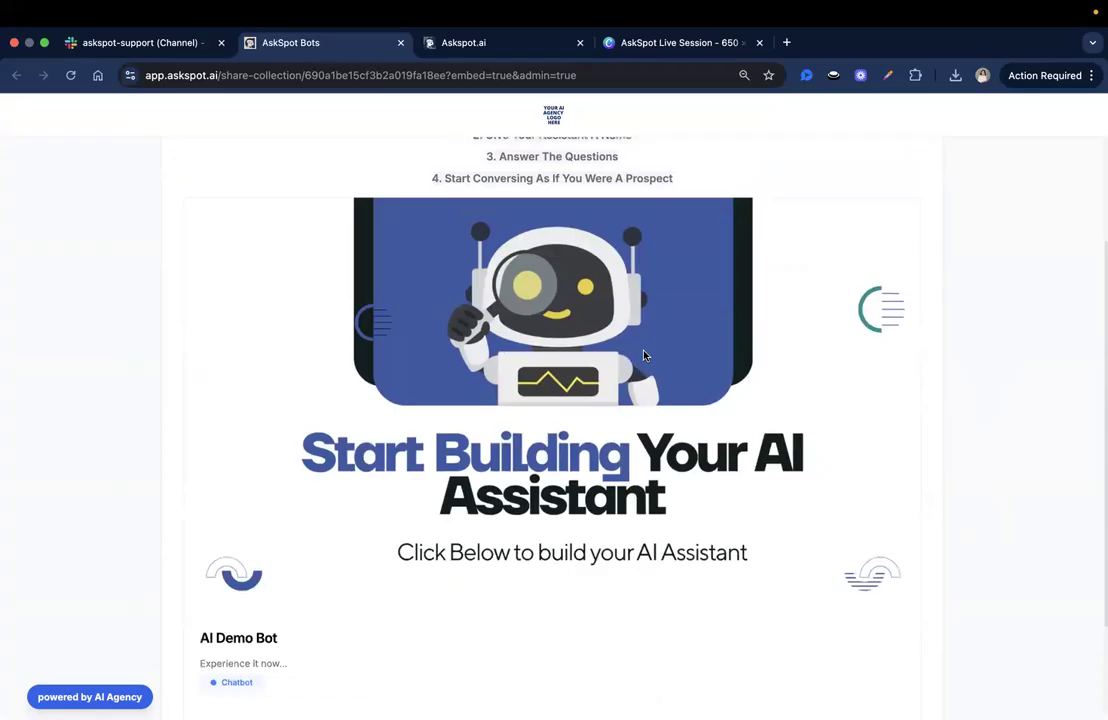
{"action": "scroll", "coordinate": [470, 551], "scroll_direction": "up", "scroll_amount": 2}
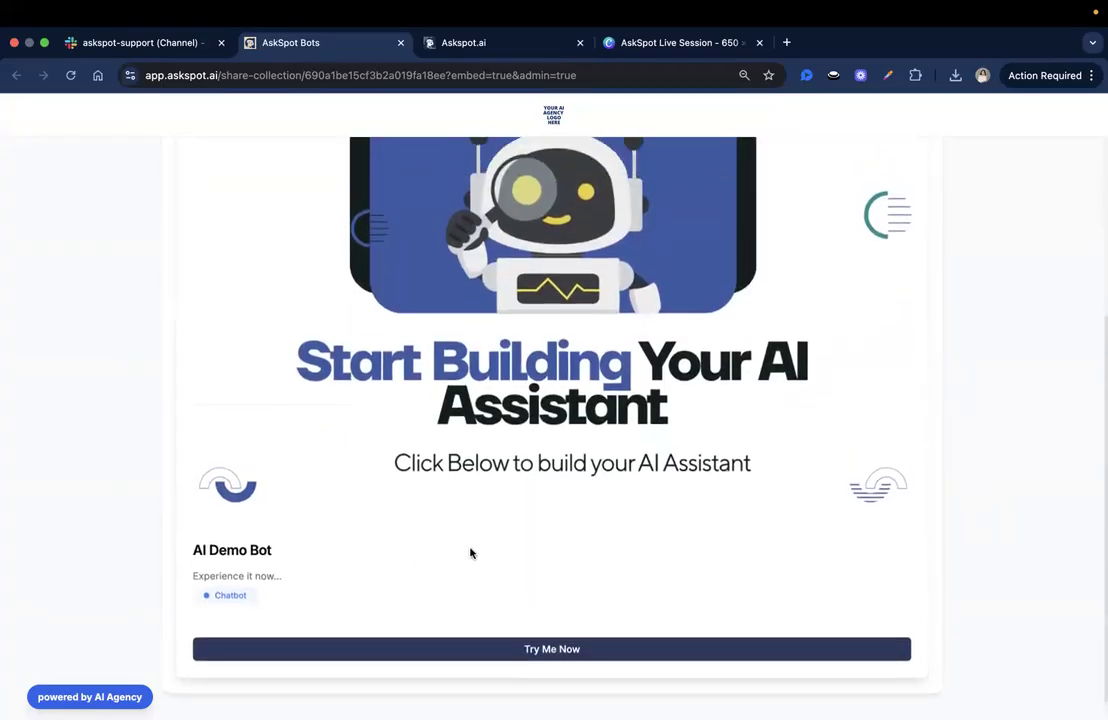
{"action": "scroll", "coordinate": [549, 240], "scroll_direction": "up", "scroll_amount": 4}
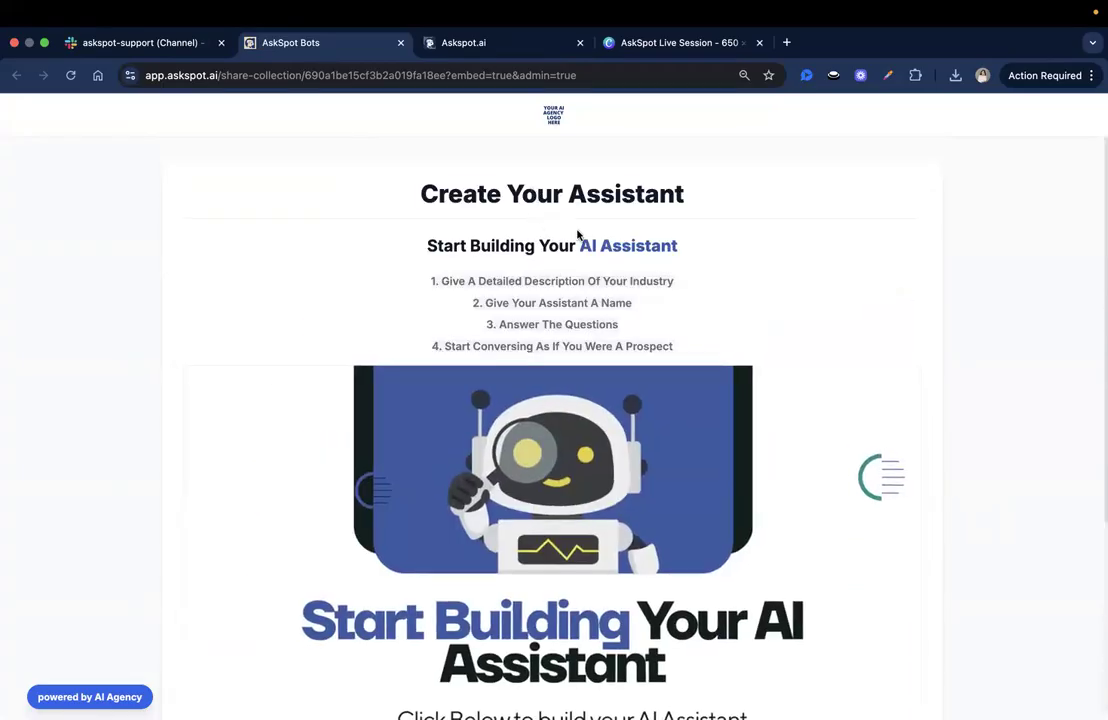
{"action": "scroll", "coordinate": [577, 235], "scroll_direction": "down", "scroll_amount": 2}
{"action": "scroll", "coordinate": [577, 235], "scroll_direction": "down", "scroll_amount": 3}
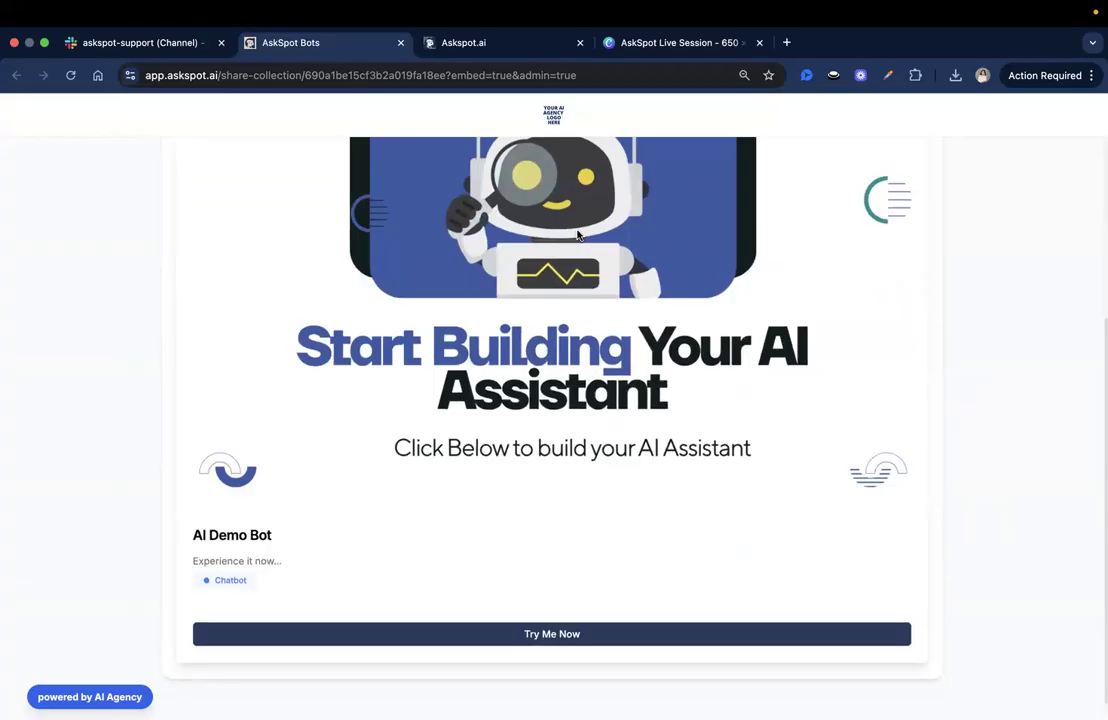
In the Askspot dashboard, open the AI Demo Bot chatbot from the Bot Samples business.
{"action": "left_click", "coordinate": [464, 46]}
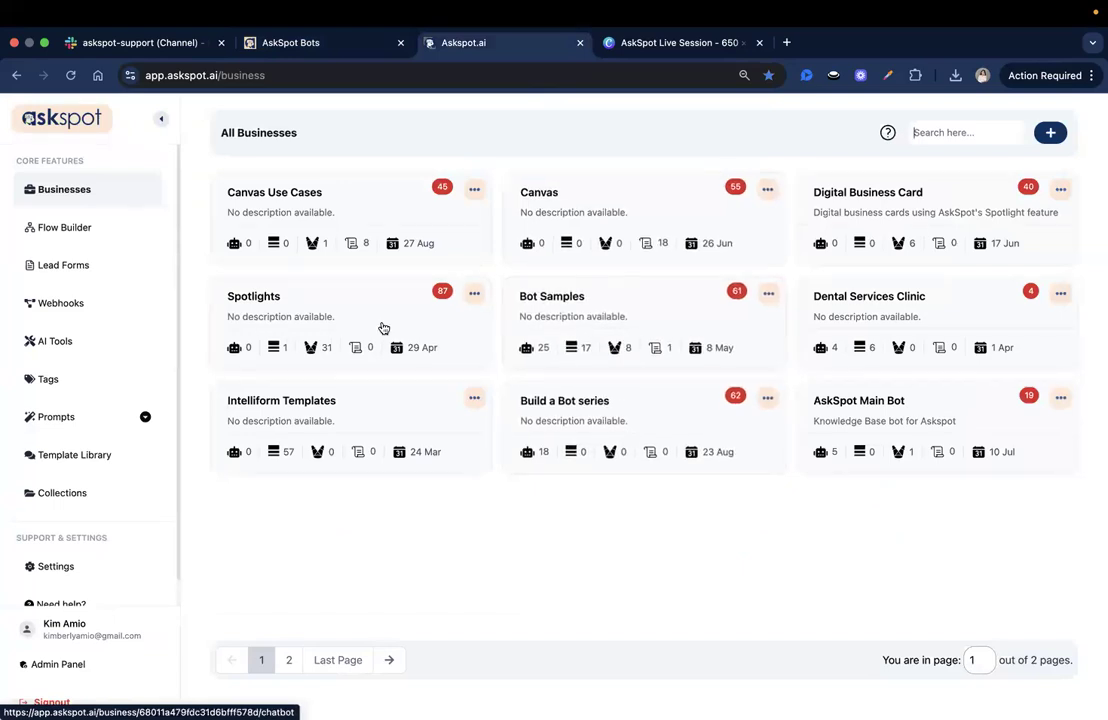
{"action": "left_click", "coordinate": [564, 304]}
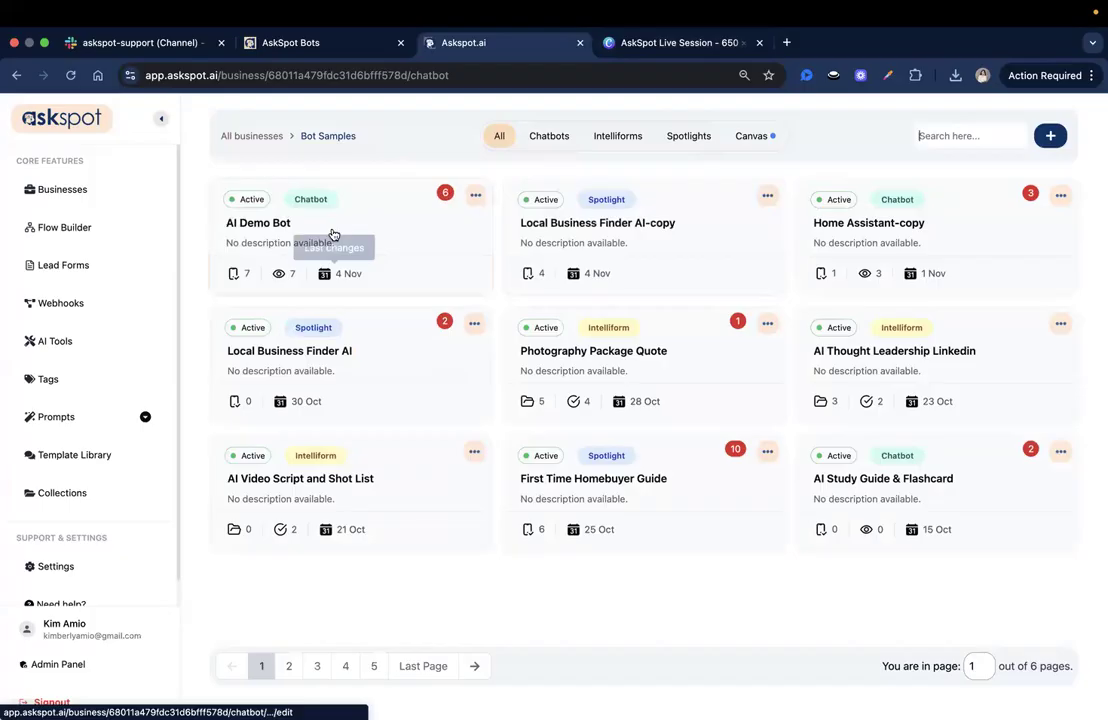
{"action": "left_click", "coordinate": [443, 215]}
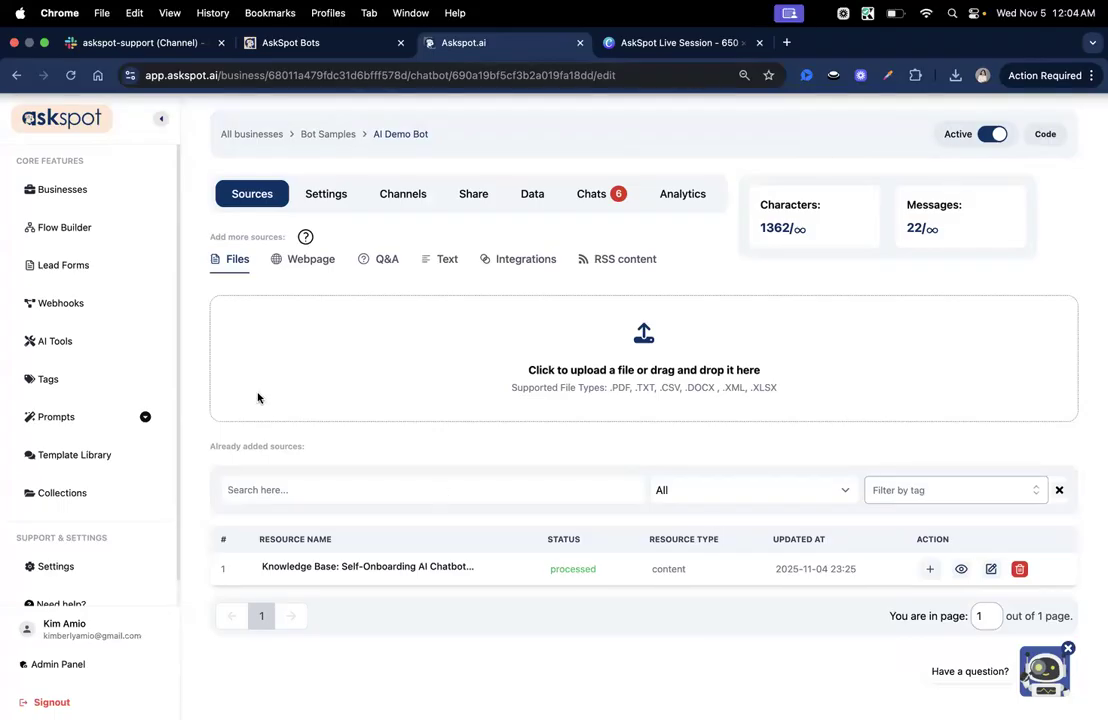
Read the content of the bot's self-onboarding knowledge base source, then return to its list of sources.
{"action": "left_click", "coordinate": [961, 569]}
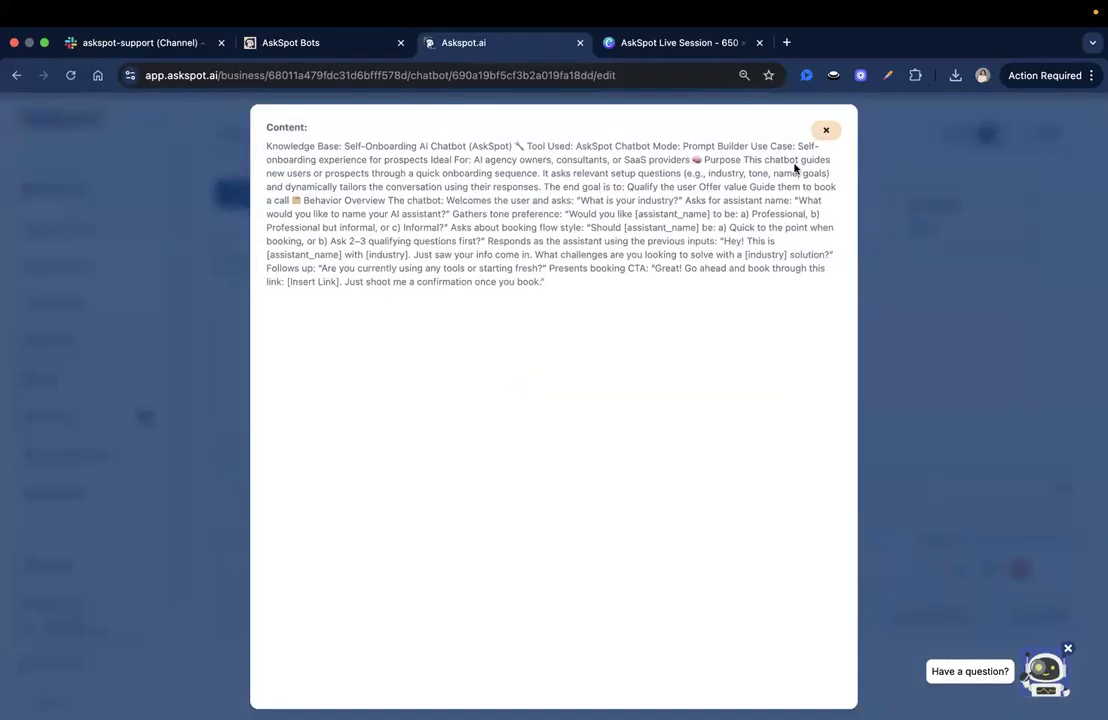
{"action": "double_click", "coordinate": [352, 148]}
{"action": "left_click", "coordinate": [341, 146]}
{"action": "double_click", "coordinate": [352, 148]}
{"action": "left_click", "coordinate": [405, 182]}
{"action": "double_click", "coordinate": [763, 146]}
{"action": "left_click", "coordinate": [789, 146]}
{"action": "left_click_drag", "start_coordinate": [797, 152], "coordinate": [366, 164]}
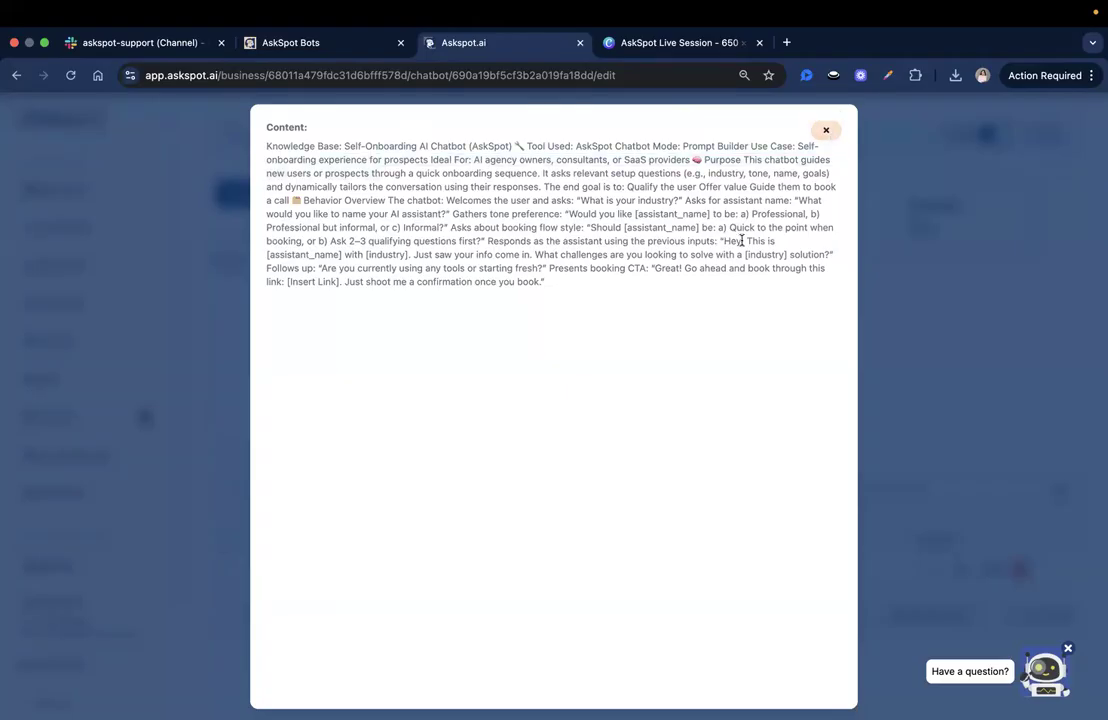
{"action": "left_click", "coordinate": [829, 131]}
{"action": "left_click_drag", "start_coordinate": [208, 184], "coordinate": [281, 201]}
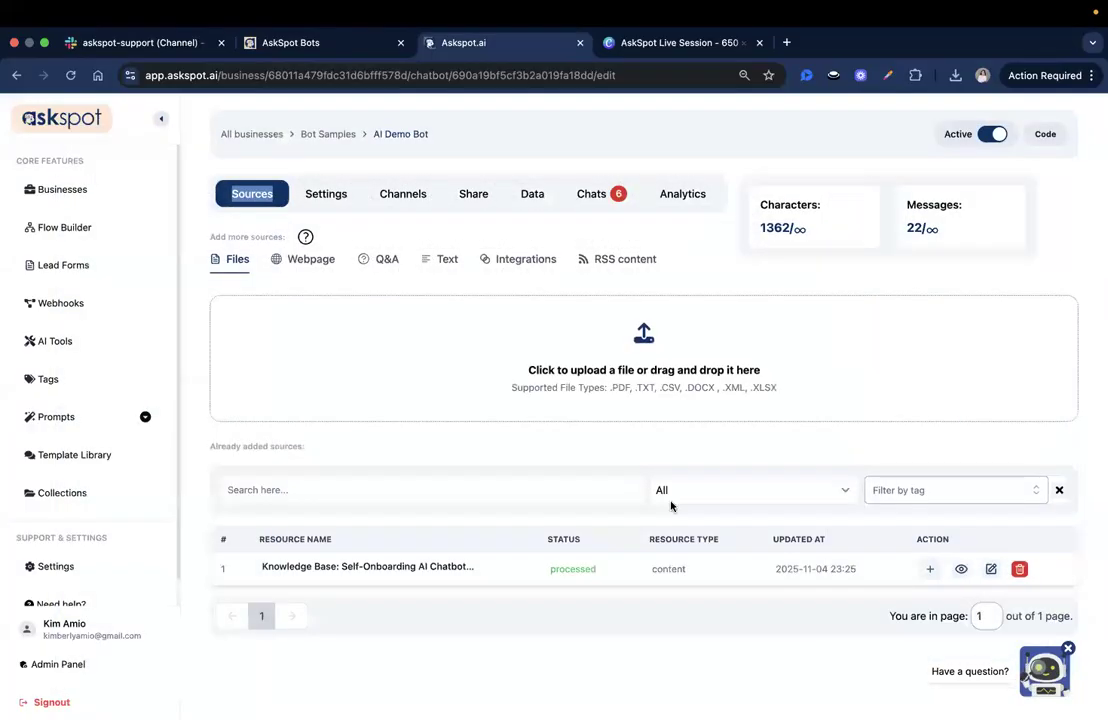
{"action": "left_click", "coordinate": [495, 549]}
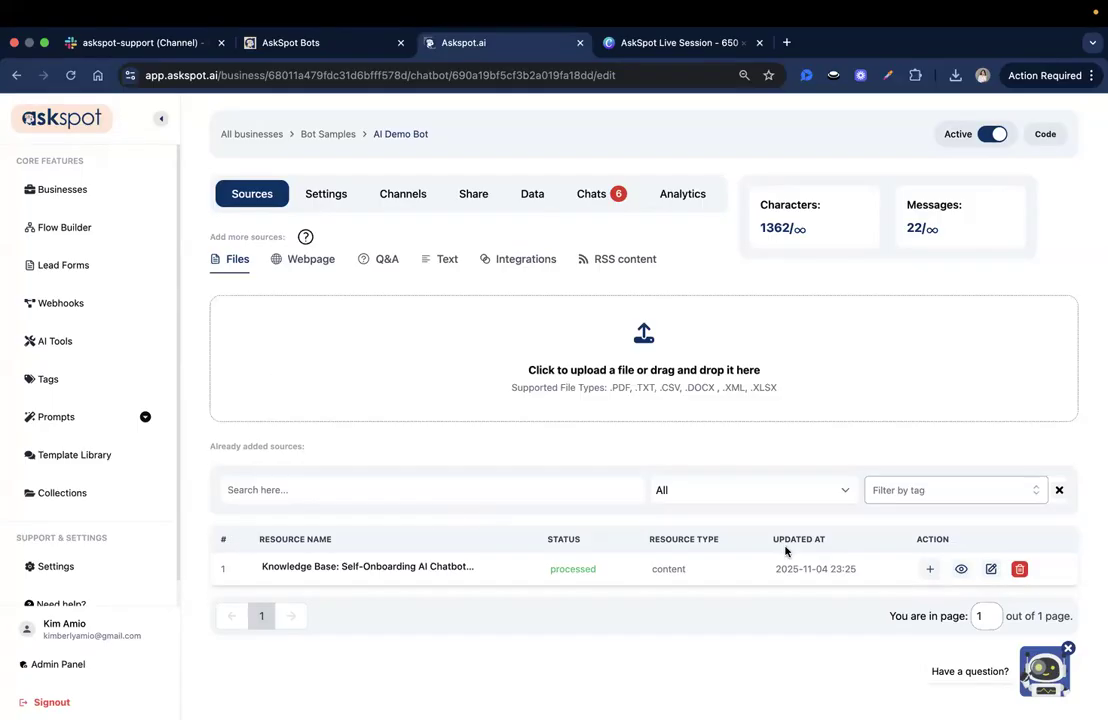
In the bot's general settings, choose (English).png from Downloads as the new chatbot image.
{"action": "left_click", "coordinate": [328, 191]}
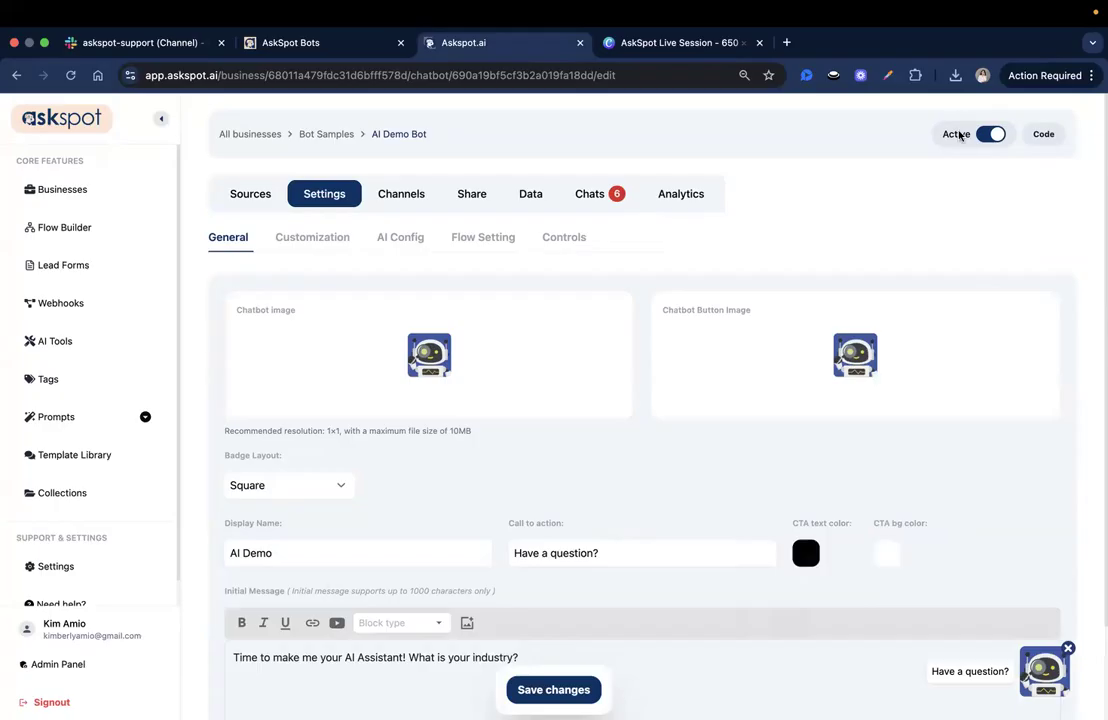
{"action": "left_click", "coordinate": [403, 398]}
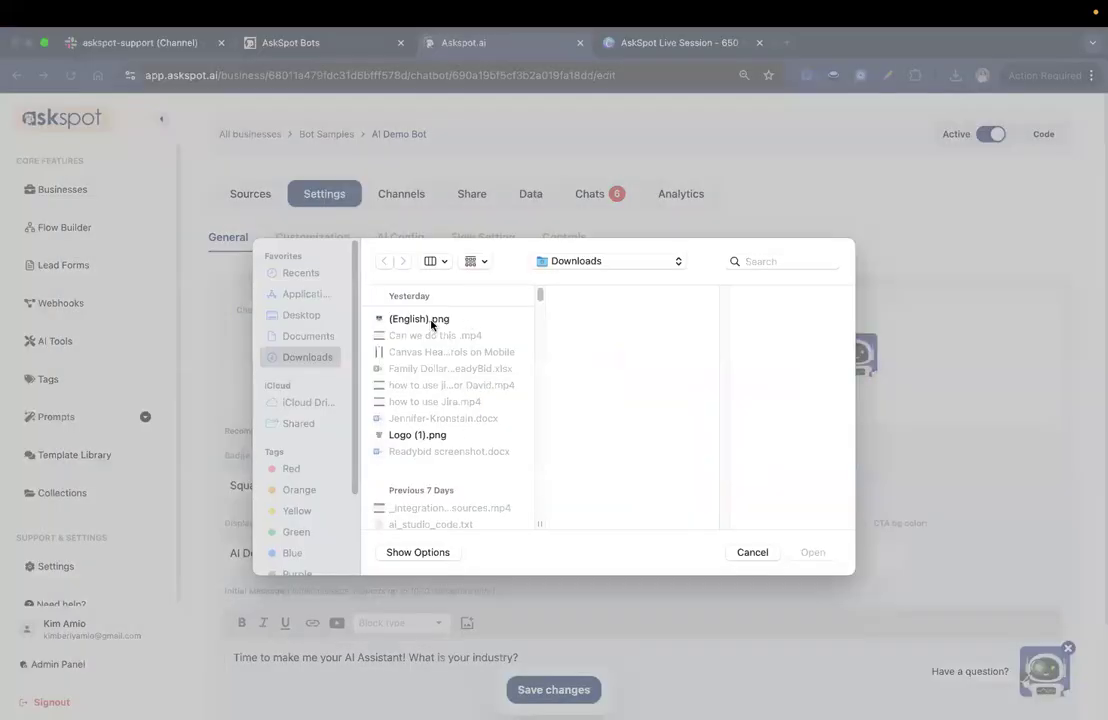
{"action": "left_click", "coordinate": [431, 320]}
{"action": "left_click", "coordinate": [811, 550]}
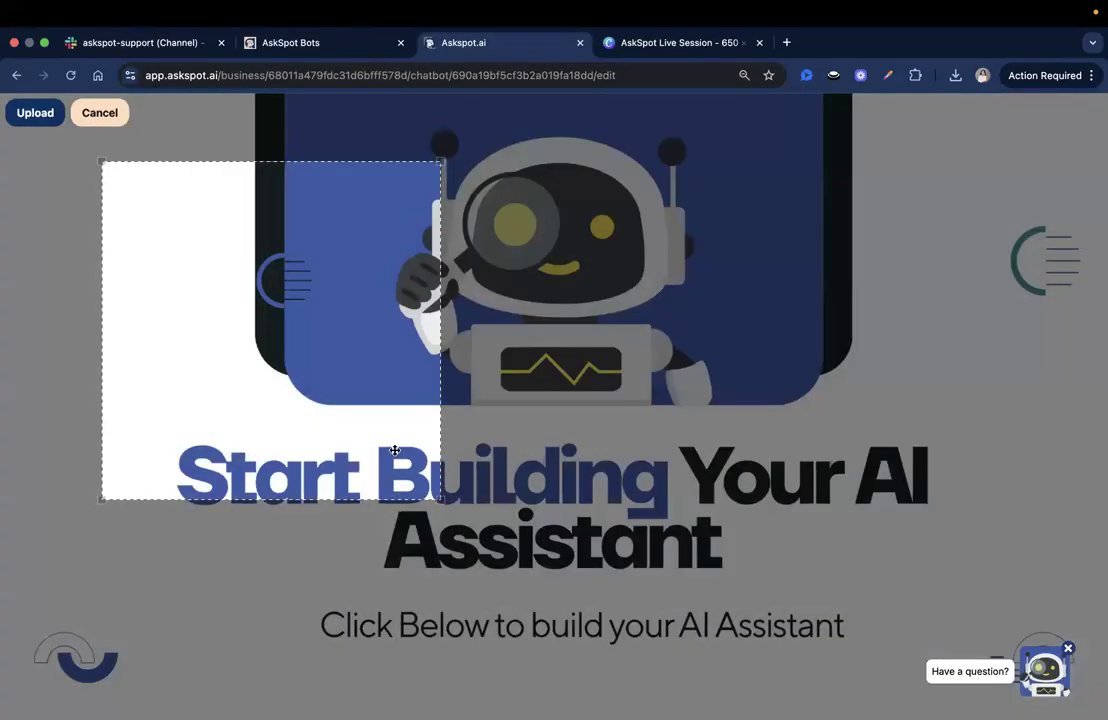
{"action": "left_click_drag", "start_coordinate": [398, 452], "coordinate": [657, 229]}
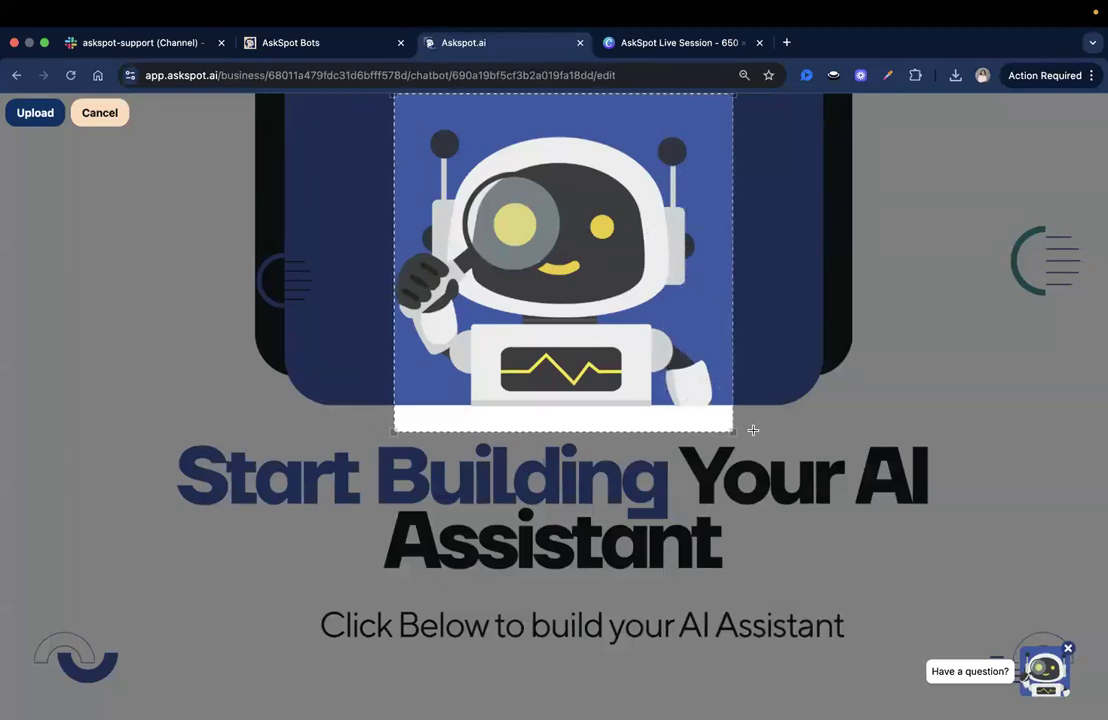
{"action": "left_click_drag", "start_coordinate": [732, 430], "coordinate": [713, 397]}
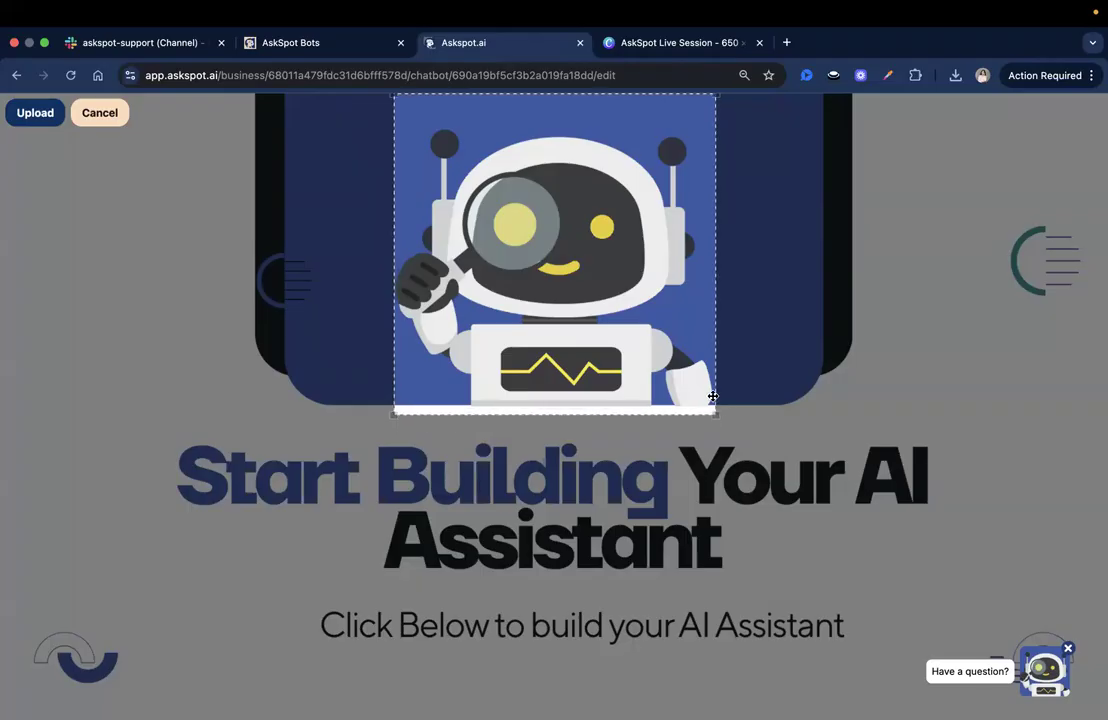
{"action": "left_click", "coordinate": [382, 138]}
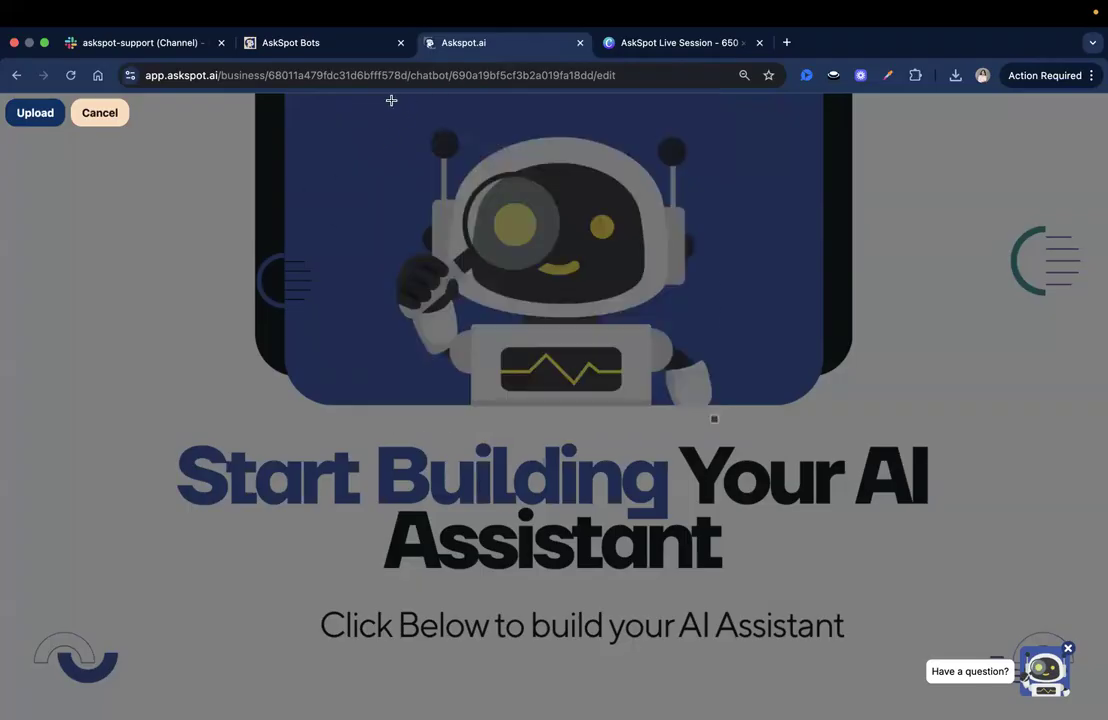
{"action": "mouse_move", "coordinate": [385, 97]}
{"action": "left_mouse_down"}
{"action": "mouse_move", "coordinate": [626, 309]}
{"action": "mouse_move", "coordinate": [705, 346]}
{"action": "left_mouse_up"}
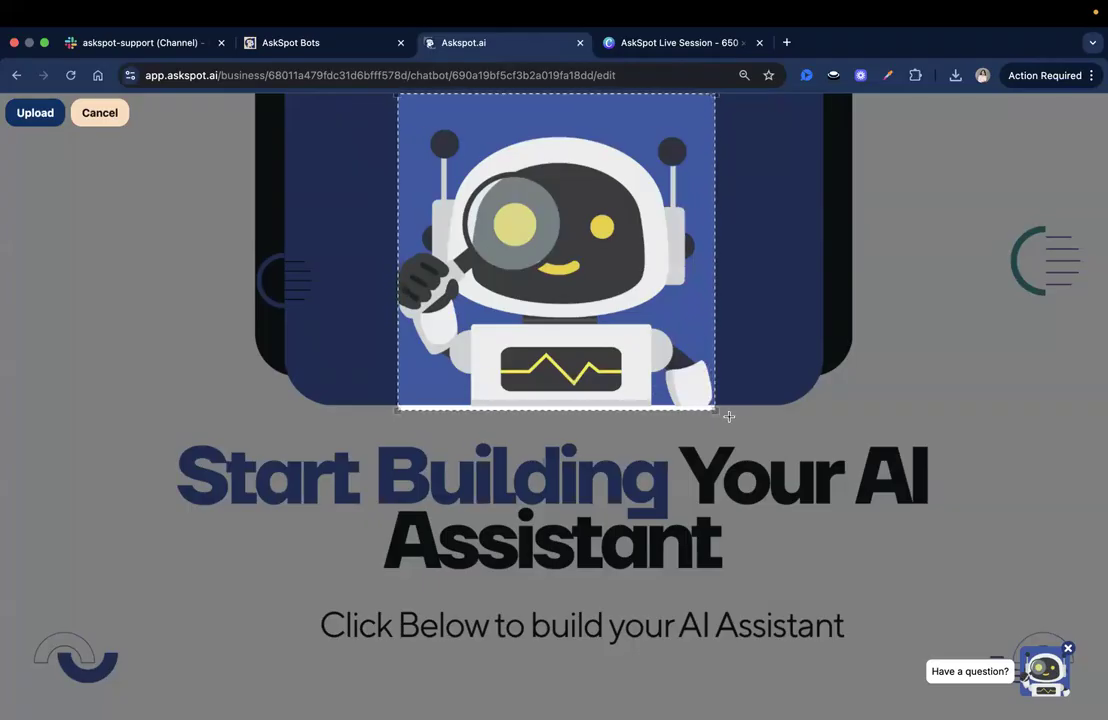
{"action": "left_click", "coordinate": [718, 409]}
Crop the chatbot image to a square around the robot, excluding the white area beneath it, and upload it.
{"action": "left_click_drag", "start_coordinate": [378, 96], "coordinate": [710, 431]}
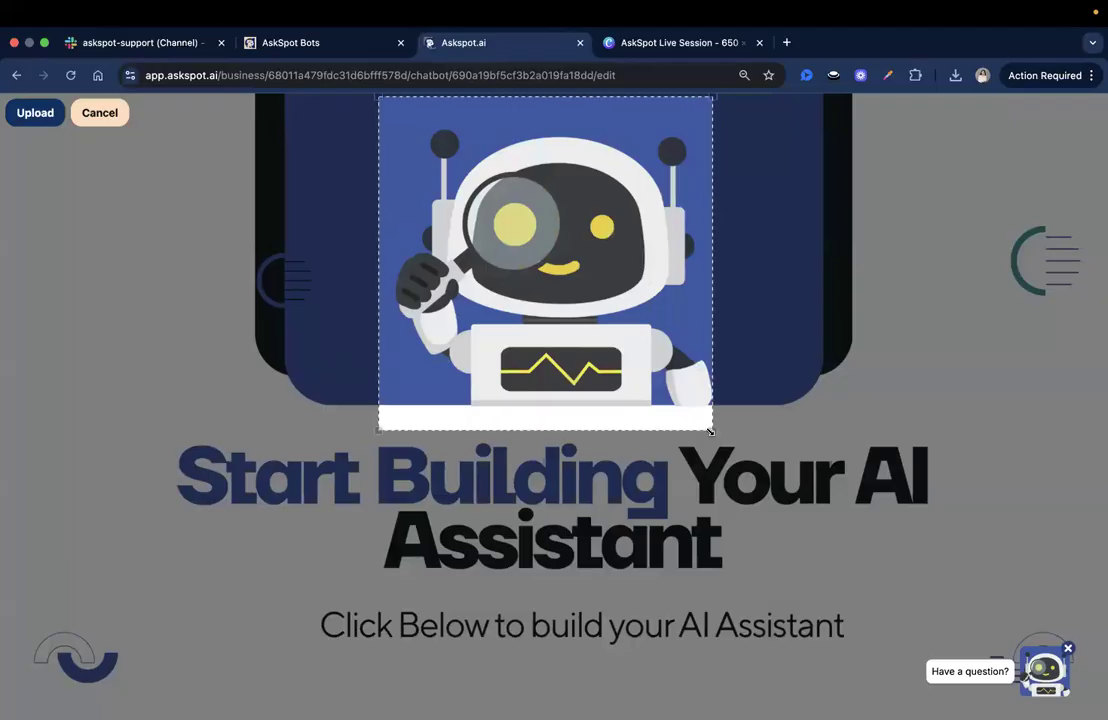
{"action": "left_click_drag", "start_coordinate": [646, 367], "coordinate": [665, 364]}
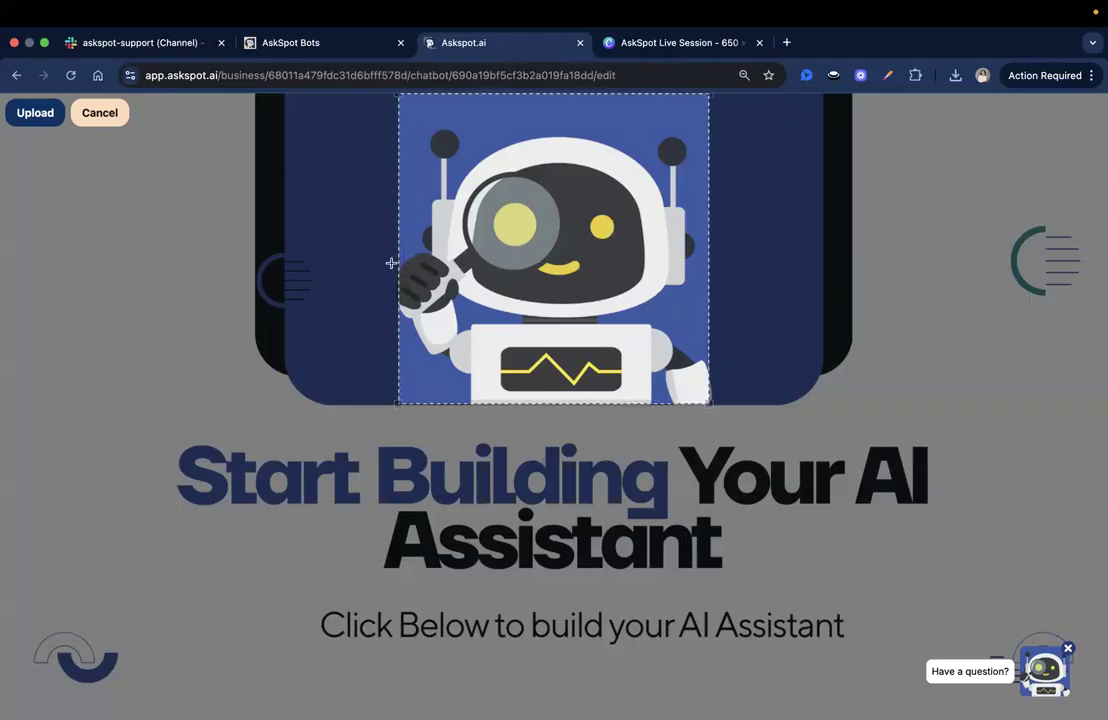
{"action": "left_click", "coordinate": [30, 113]}
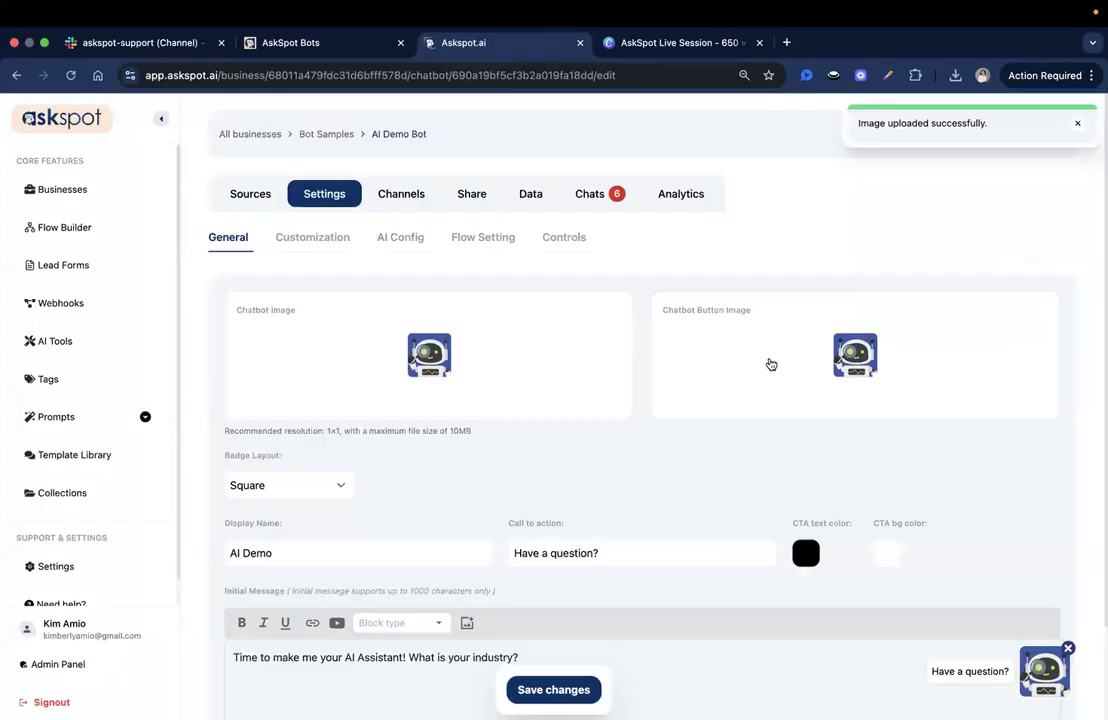
Change the bot's display name in the general settings to AI Solutions Demo Bot.
{"action": "scroll", "coordinate": [771, 364], "scroll_direction": "down", "scroll_amount": 1}
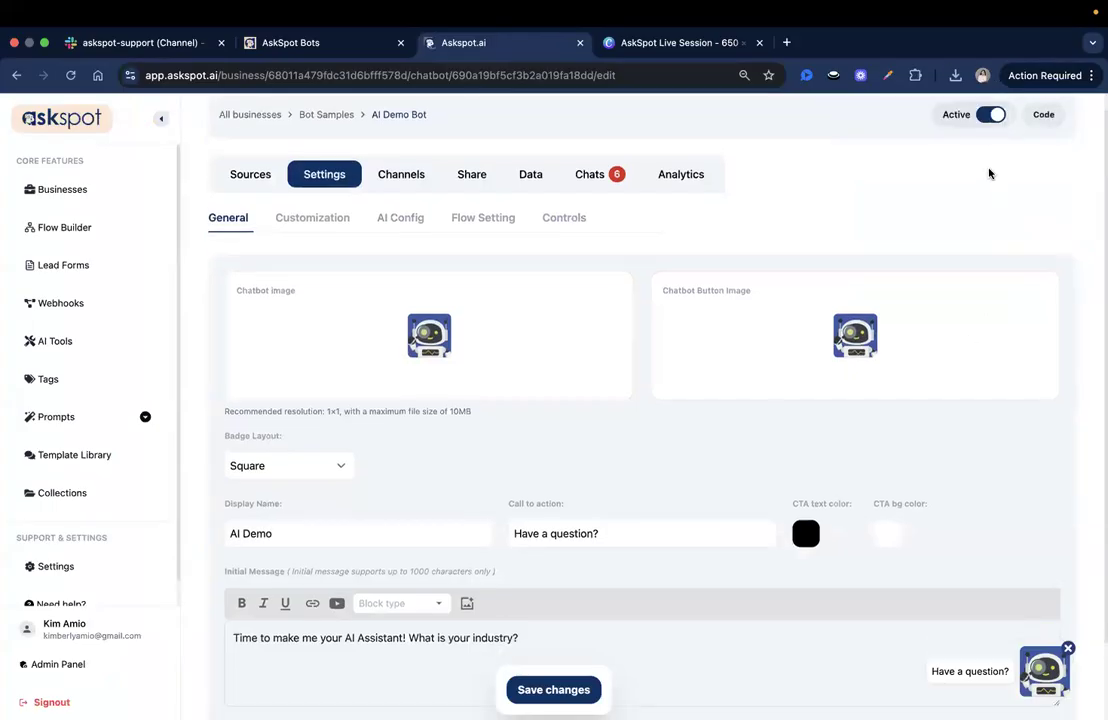
{"action": "scroll", "coordinate": [627, 306], "scroll_direction": "down", "scroll_amount": 3}
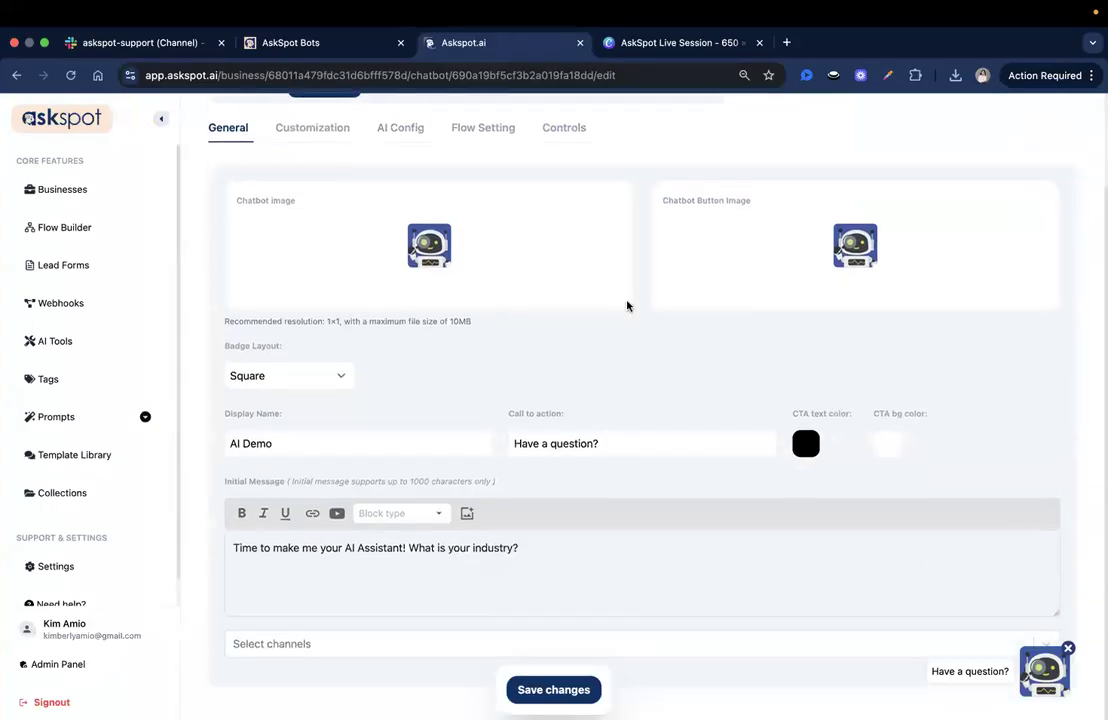
{"action": "scroll", "coordinate": [697, 396], "scroll_direction": "up", "scroll_amount": 2}
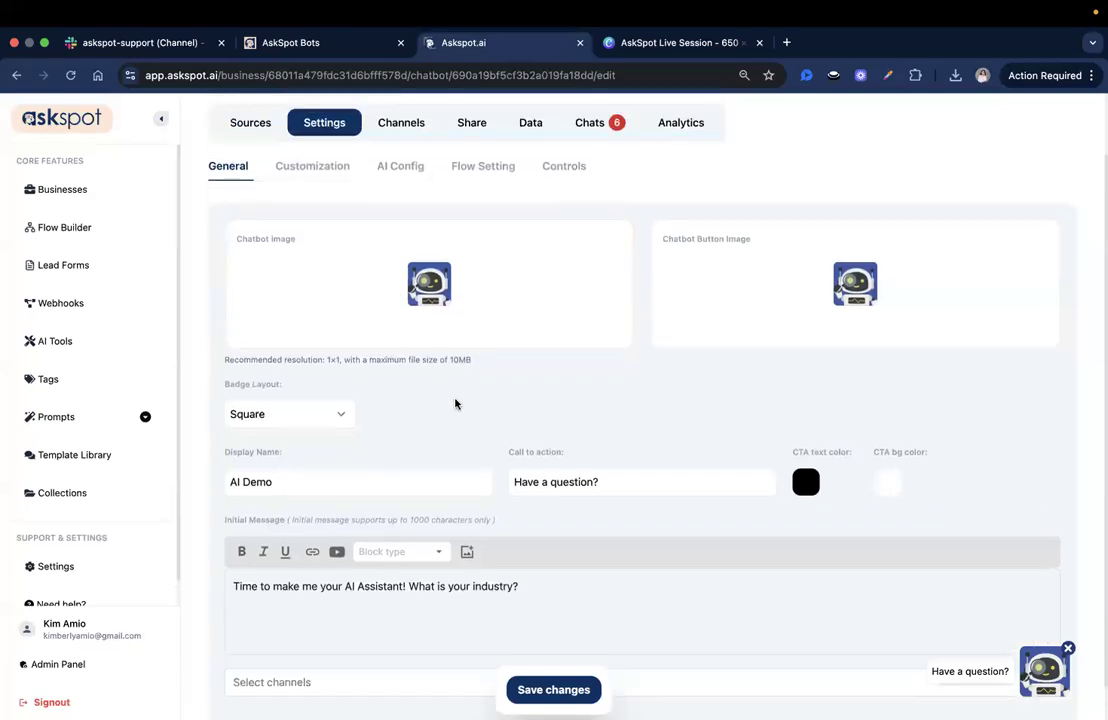
{"action": "scroll", "coordinate": [455, 404], "scroll_direction": "down", "scroll_amount": 2}
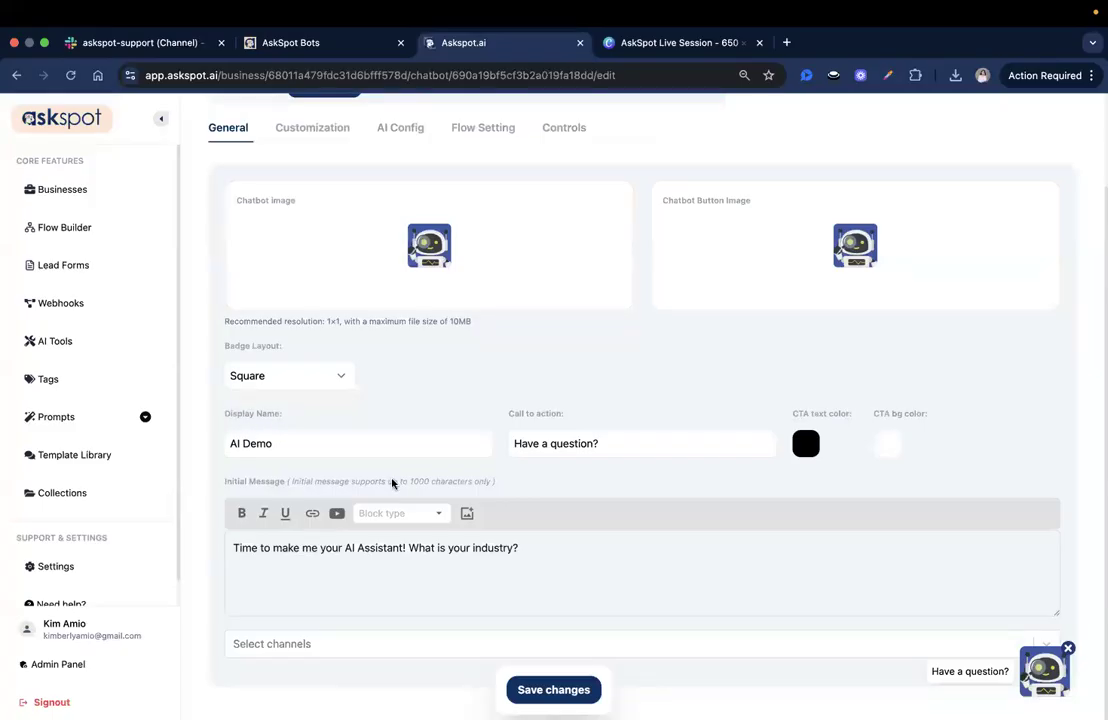
{"action": "left_click", "coordinate": [251, 451]}
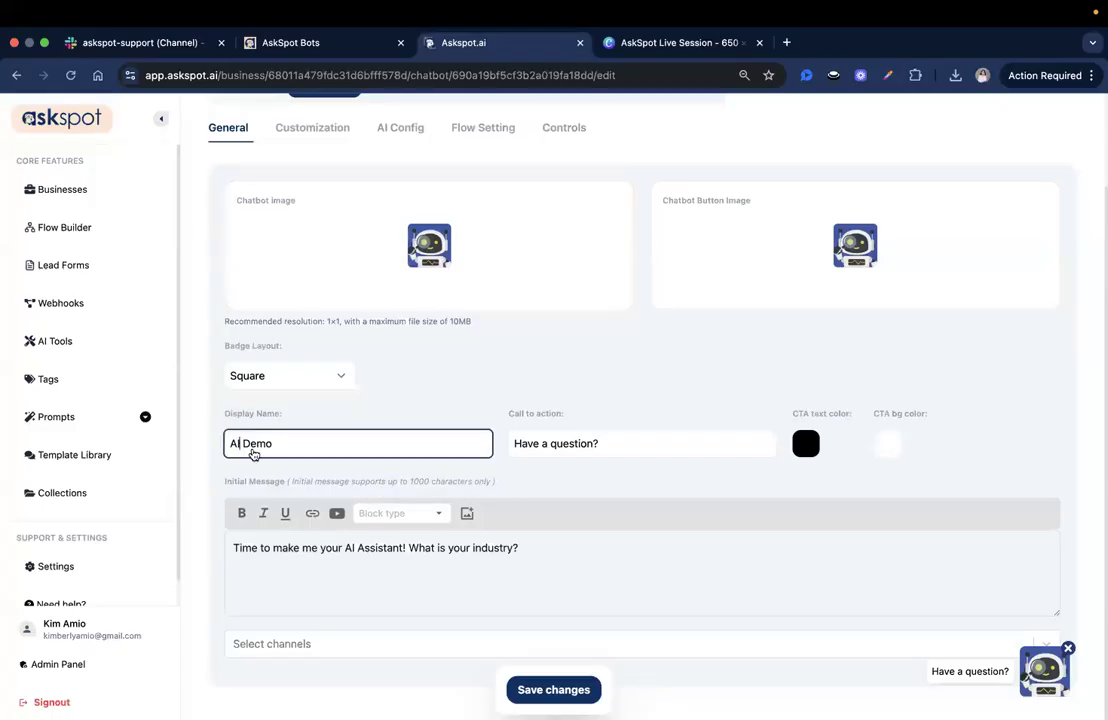
{"action": "type", "text": "Solutions"}
{"action": "left_click", "coordinate": [340, 448]}
{"action": "type", "text": "Bot"}
{"action": "left_click", "coordinate": [386, 481]}
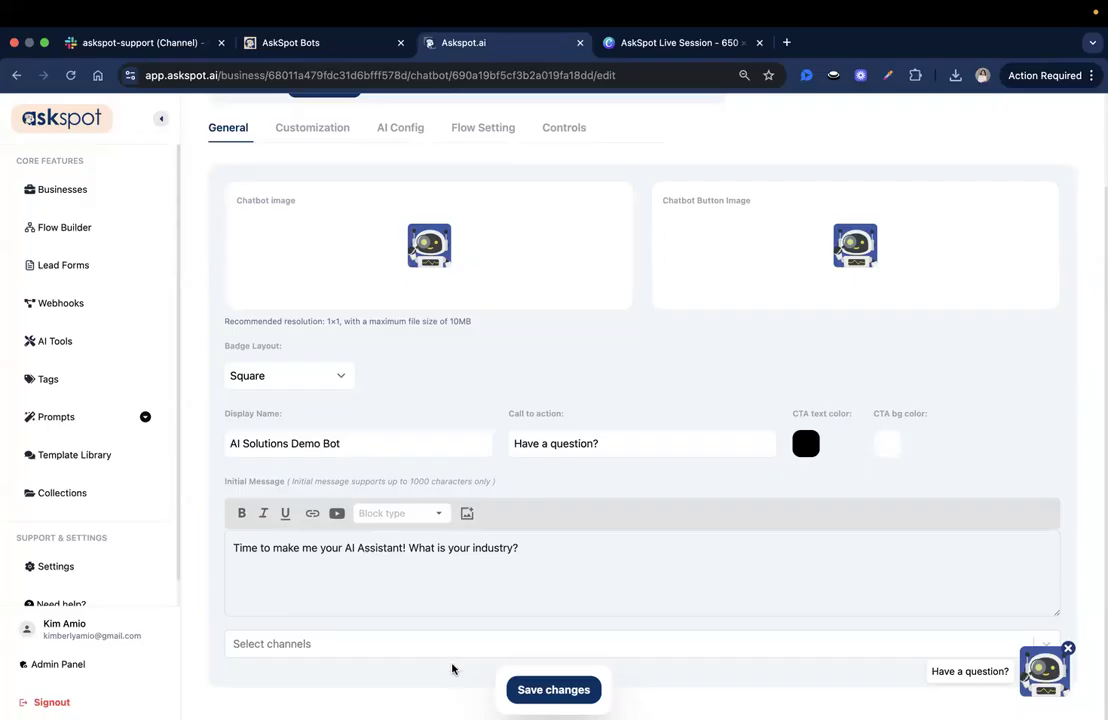
Read through the bot's initial message and check which channels are offered for selection.
{"action": "left_click", "coordinate": [547, 551]}
{"action": "left_click_drag", "start_coordinate": [272, 548], "coordinate": [580, 570]}
{"action": "left_click", "coordinate": [539, 541]}
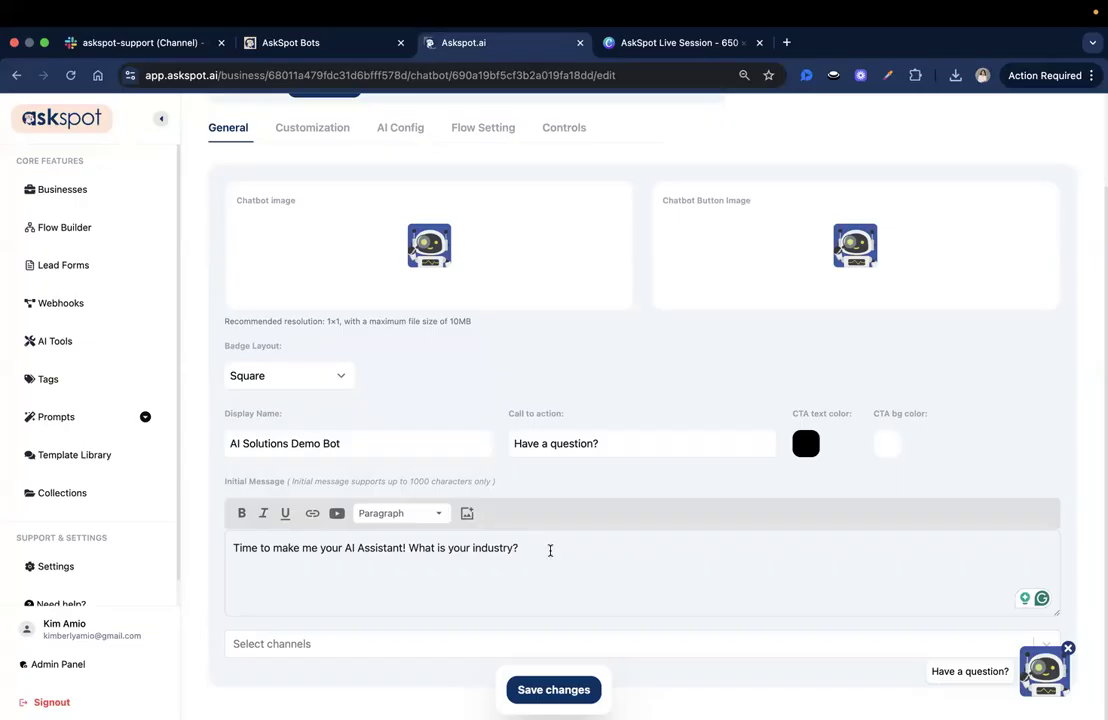
{"action": "left_click_drag", "start_coordinate": [234, 549], "coordinate": [571, 564]}
{"action": "left_click", "coordinate": [560, 564]}
{"action": "left_click", "coordinate": [320, 652]}
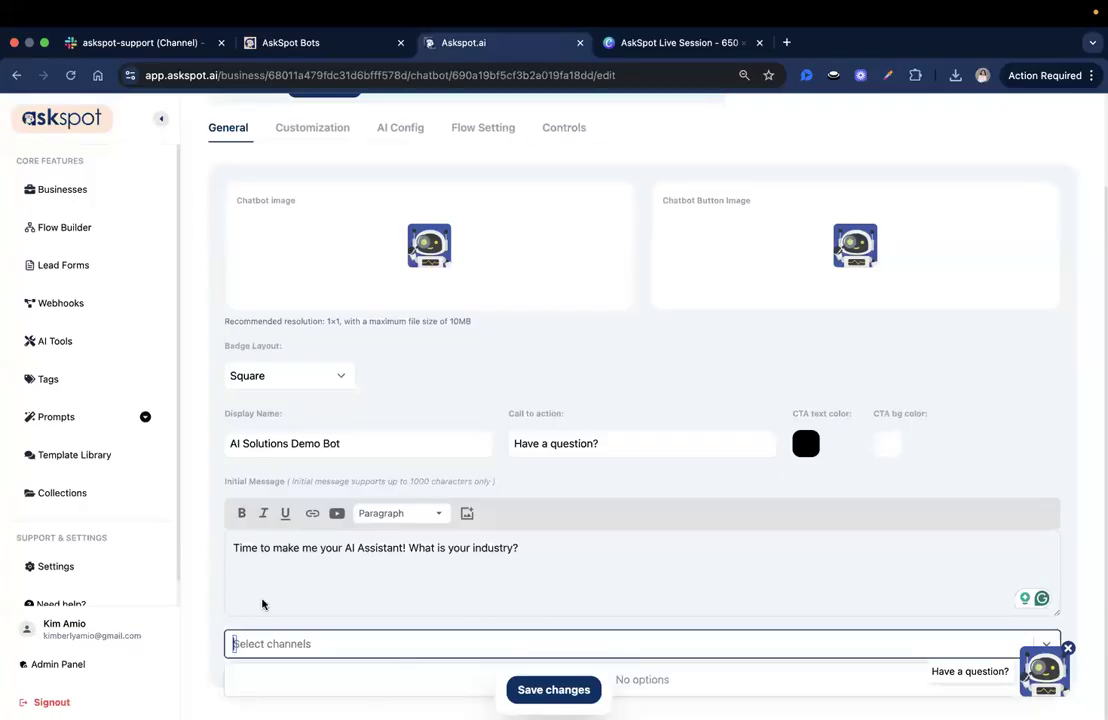
{"action": "scroll", "coordinate": [176, 512], "scroll_direction": "down", "scroll_amount": 1}
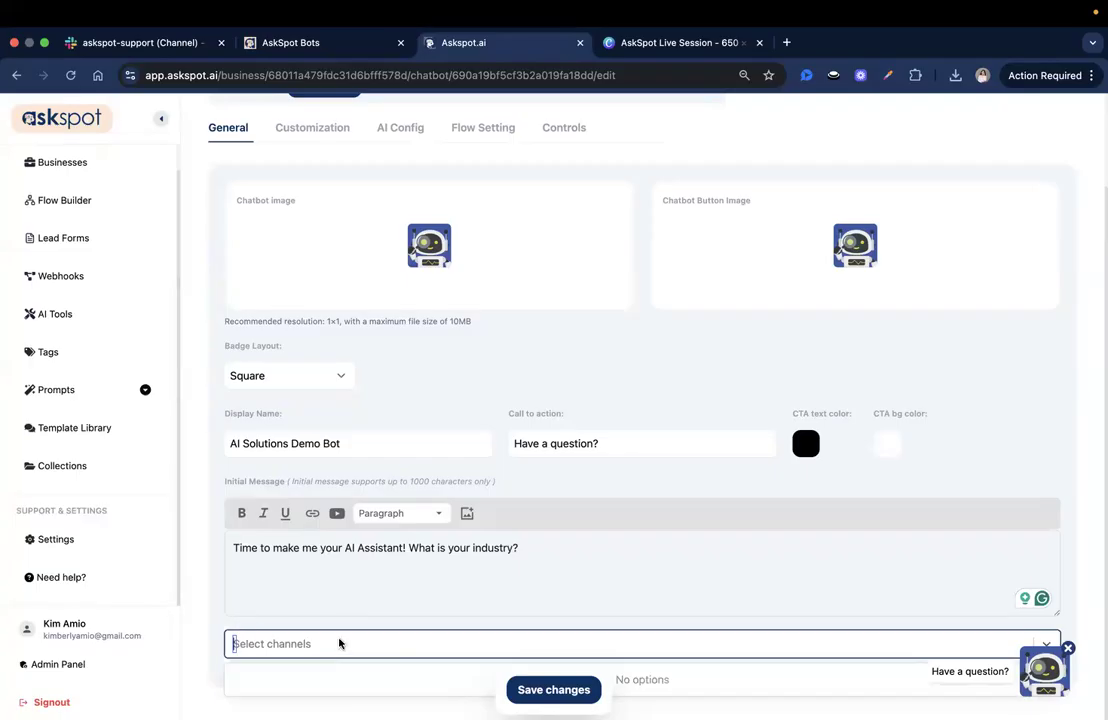
{"action": "left_click", "coordinate": [446, 606]}
{"action": "left_click", "coordinate": [336, 642]}
{"action": "left_click", "coordinate": [477, 628]}
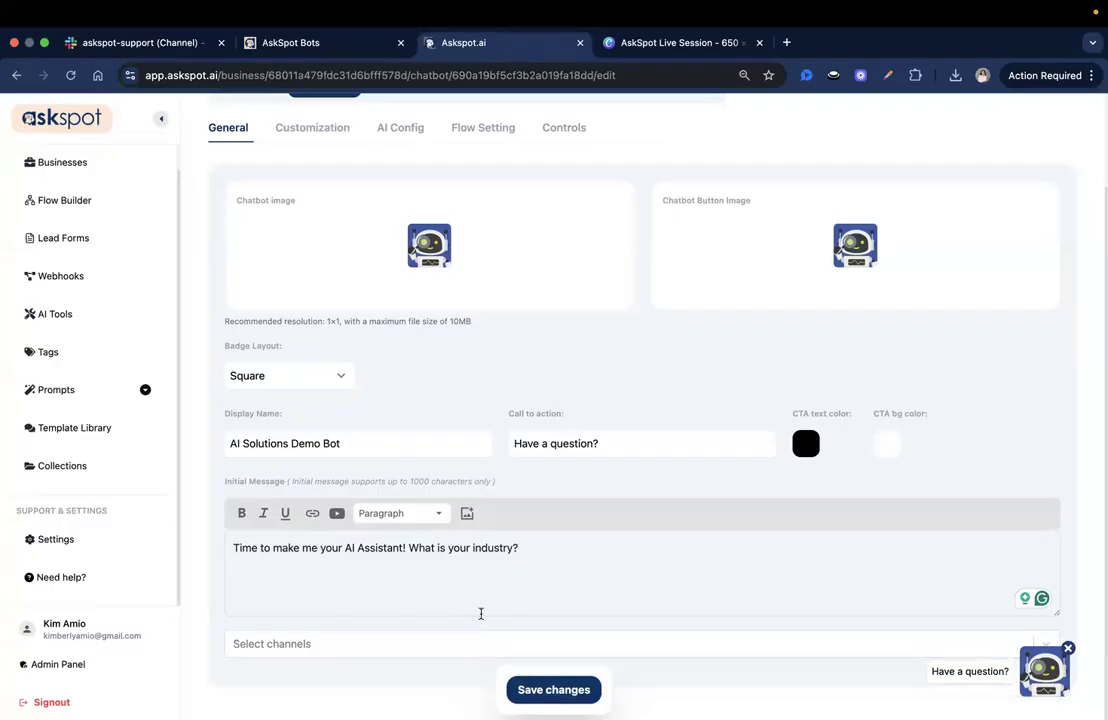
Save the general settings, preview the name and initial message in the live chat widget, and close it.
{"action": "scroll", "coordinate": [535, 618], "scroll_direction": "up", "scroll_amount": 3}
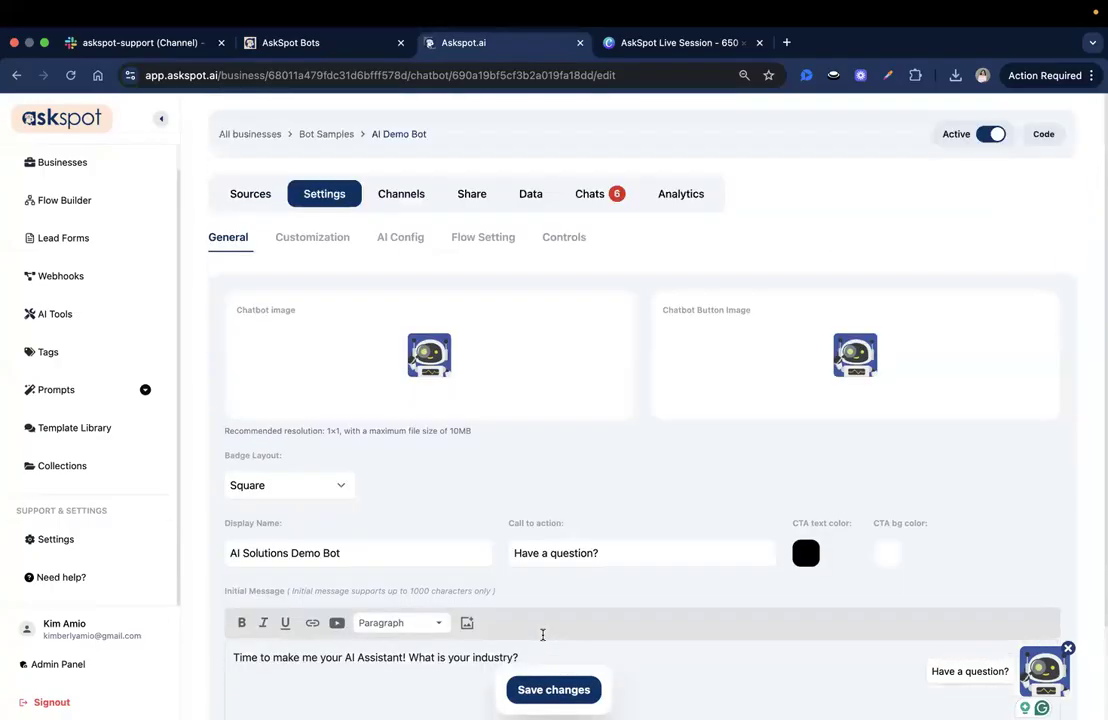
{"action": "left_click", "coordinate": [549, 690]}
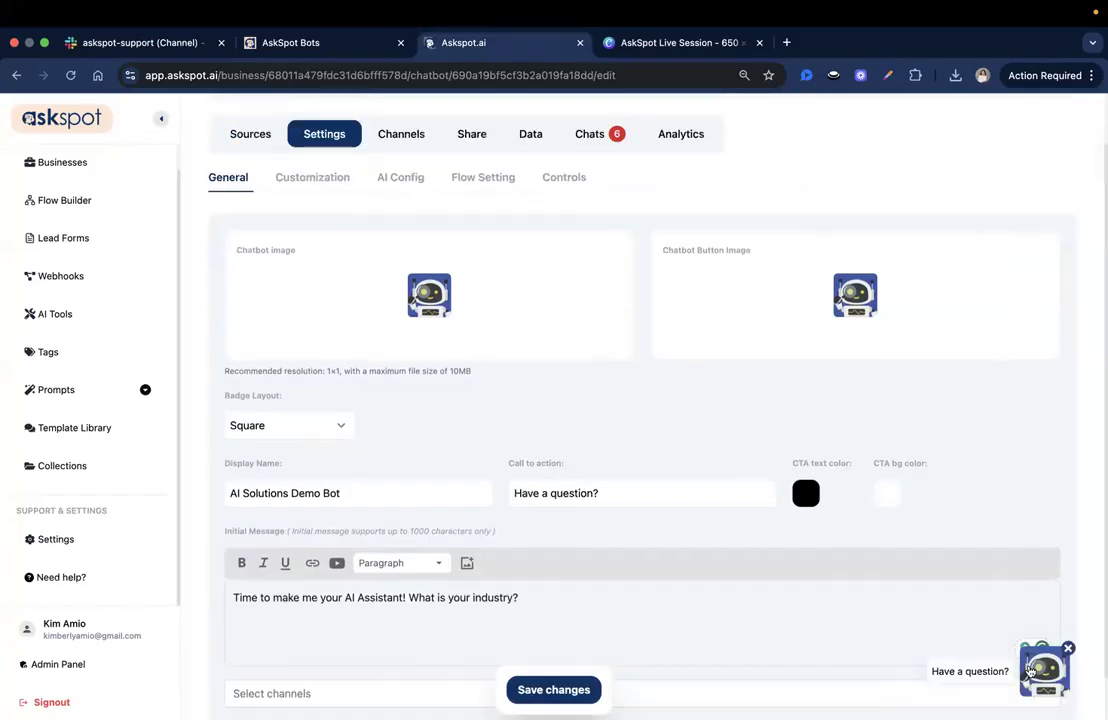
{"action": "left_click", "coordinate": [1028, 670]}
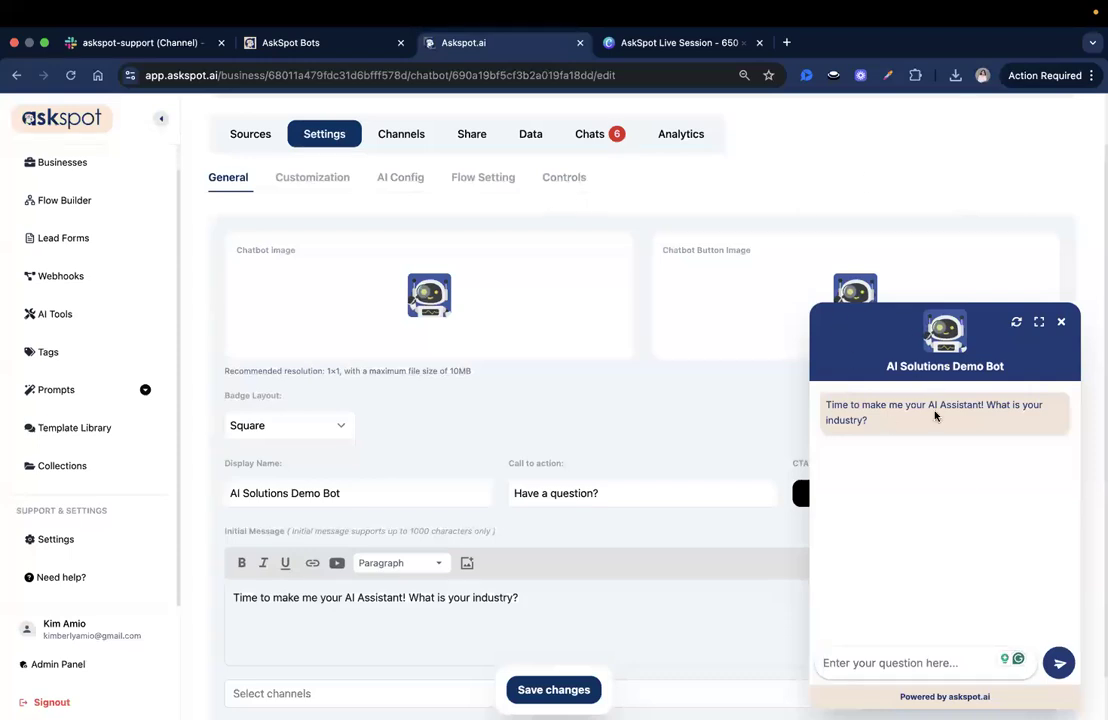
{"action": "left_click_drag", "start_coordinate": [817, 399], "coordinate": [906, 441]}
{"action": "left_click", "coordinate": [907, 439]}
{"action": "left_click", "coordinate": [1061, 324]}
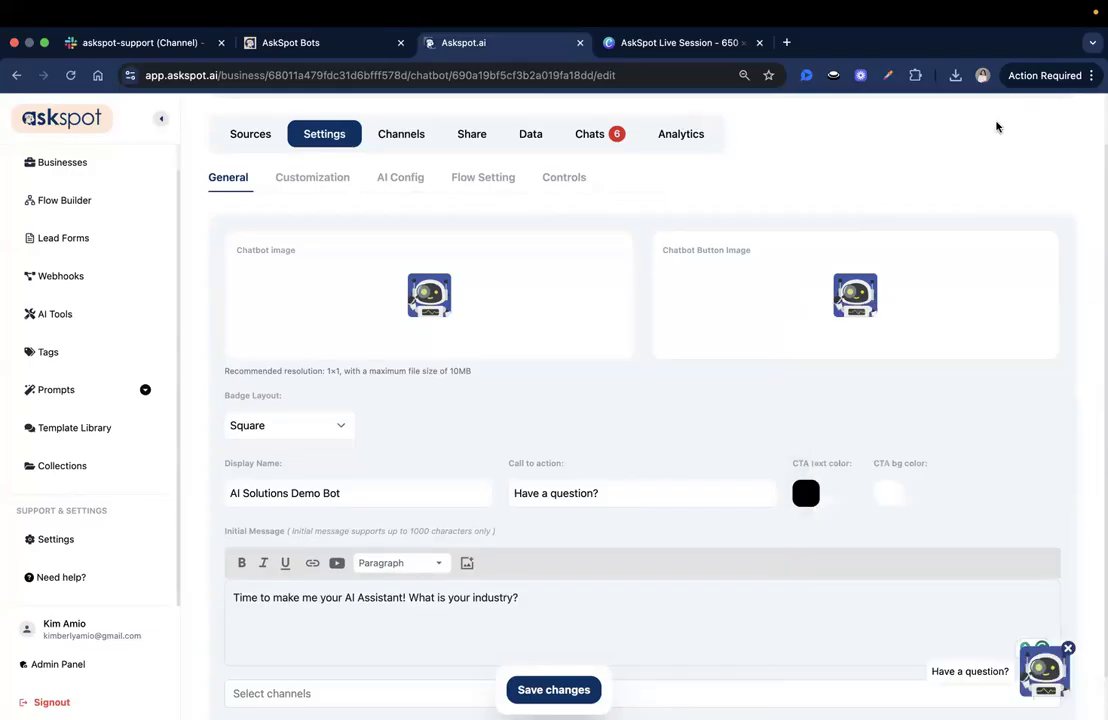
In the customization settings, preview the Classic chatbot pop-up appearance and switch back to Modern.
{"action": "left_click", "coordinate": [320, 179]}
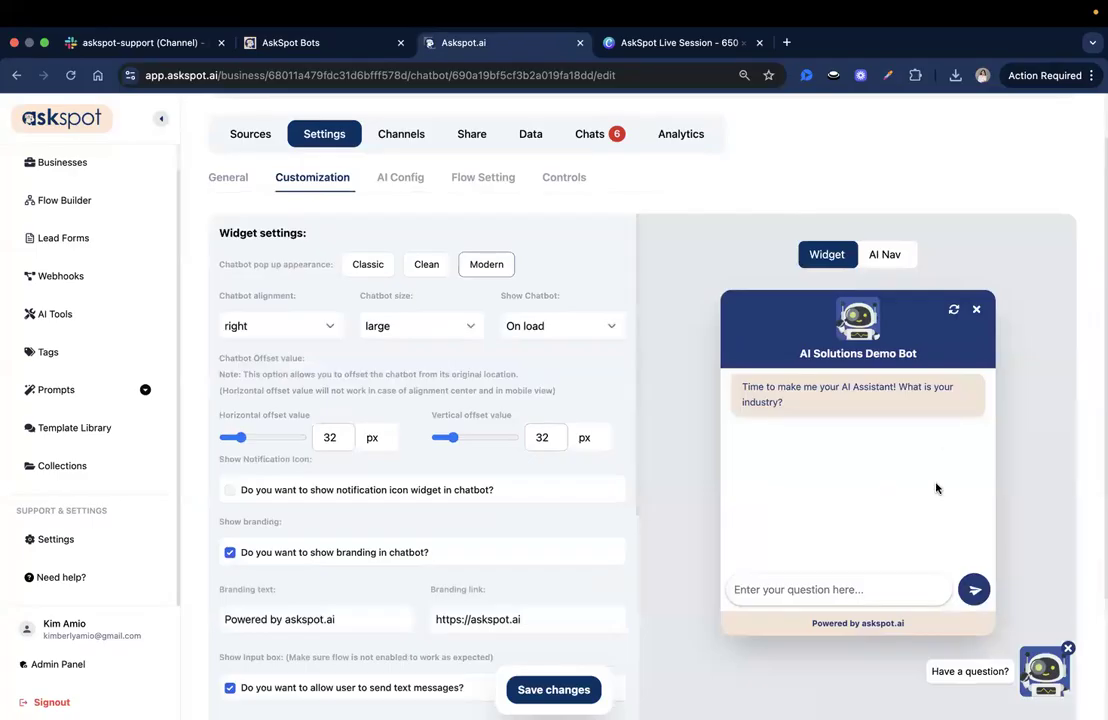
{"action": "scroll", "coordinate": [316, 357], "scroll_direction": "up", "scroll_amount": 1}
{"action": "scroll", "coordinate": [316, 357], "scroll_direction": "down", "scroll_amount": 1}
{"action": "scroll", "coordinate": [315, 357], "scroll_direction": "up", "scroll_amount": 1}
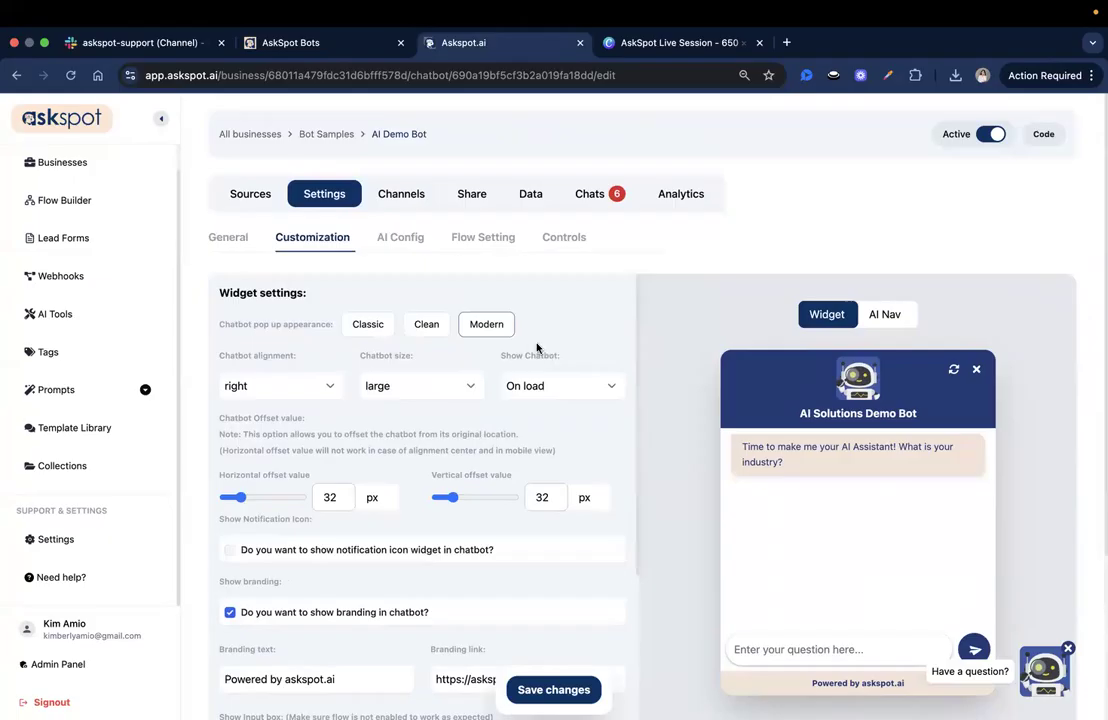
{"action": "left_click", "coordinate": [366, 325]}
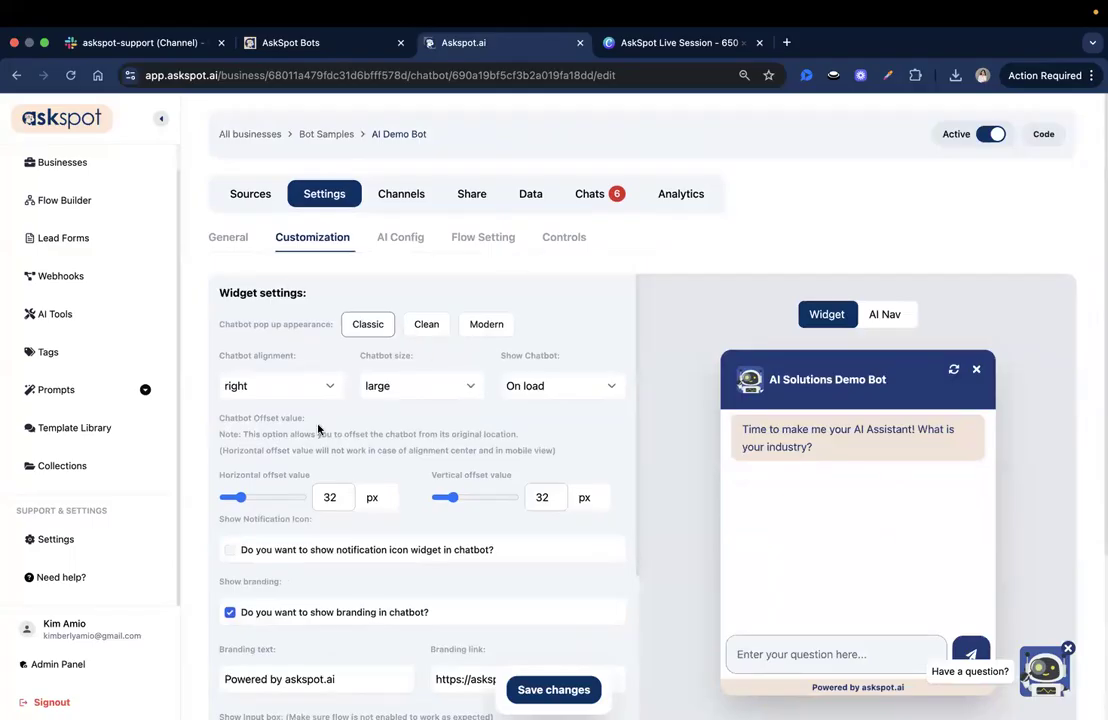
{"action": "left_click", "coordinate": [490, 333]}
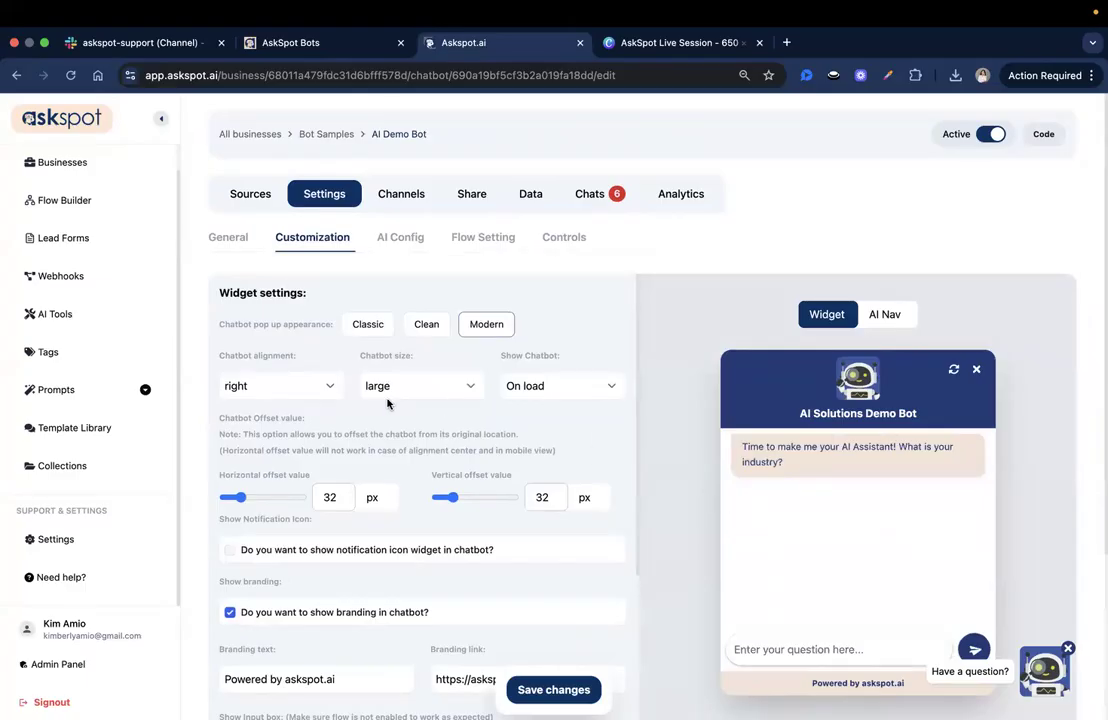
Try the first preset theme, in navy and peach, on the chatbot widget.
{"action": "scroll", "coordinate": [386, 403], "scroll_direction": "down", "scroll_amount": 1}
{"action": "scroll", "coordinate": [386, 403], "scroll_direction": "down", "scroll_amount": 3}
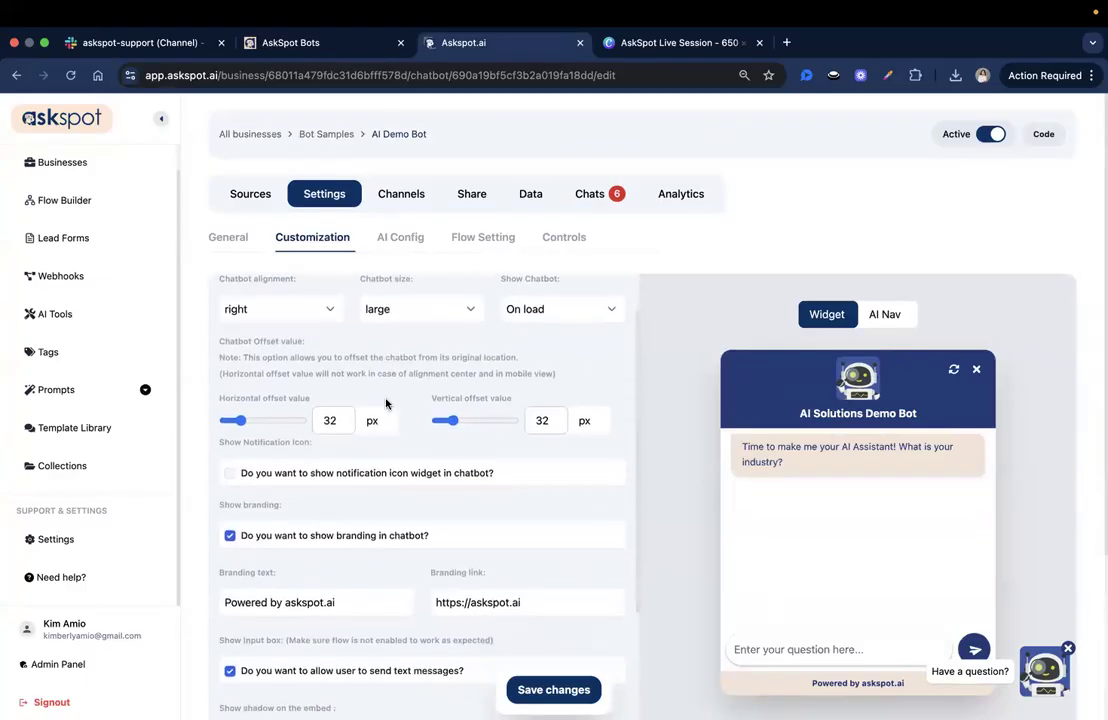
{"action": "scroll", "coordinate": [386, 403], "scroll_direction": "down", "scroll_amount": 15}
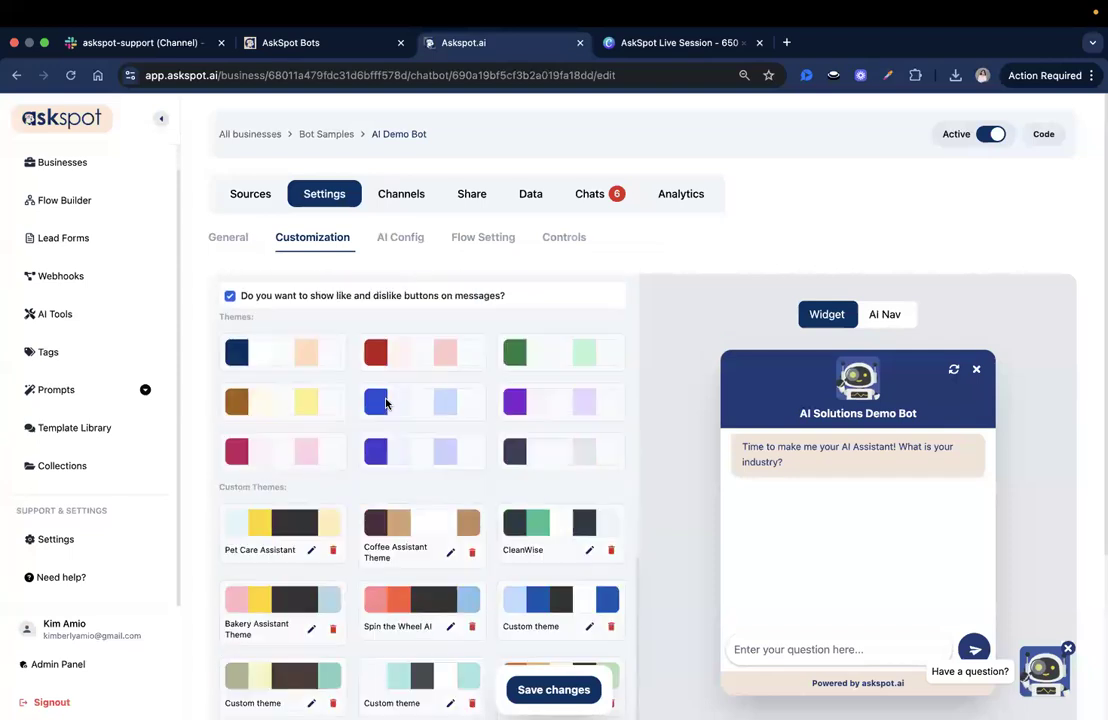
{"action": "scroll", "coordinate": [386, 403], "scroll_direction": "down", "scroll_amount": 4}
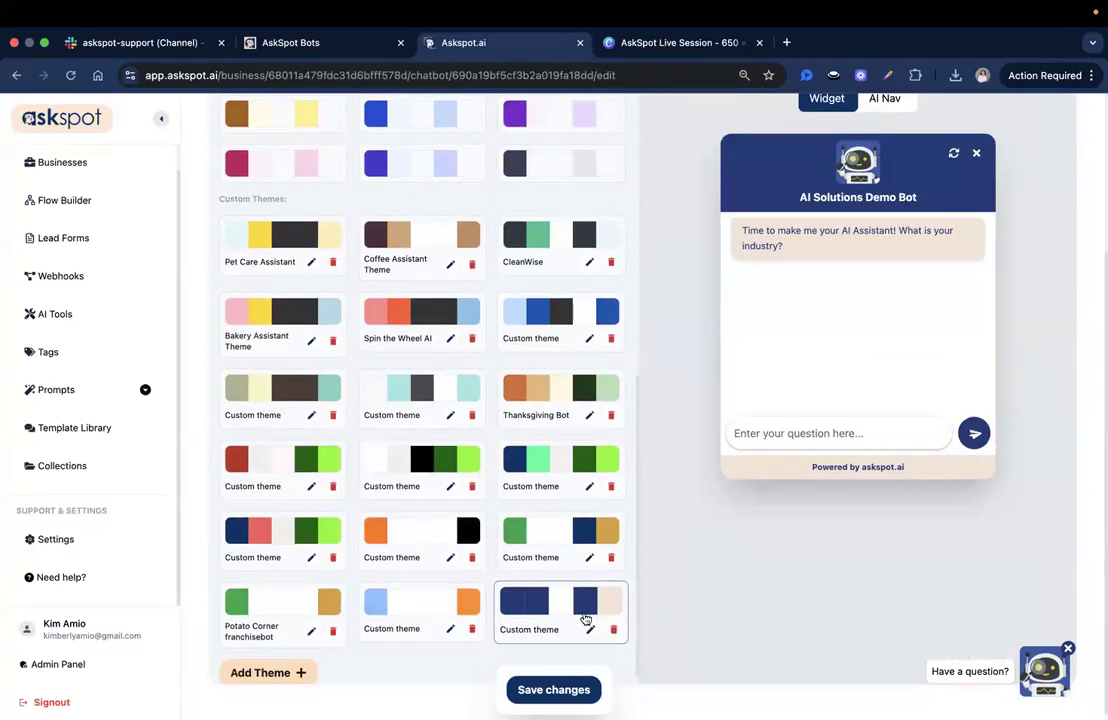
{"action": "scroll", "coordinate": [600, 580], "scroll_direction": "up", "scroll_amount": 6}
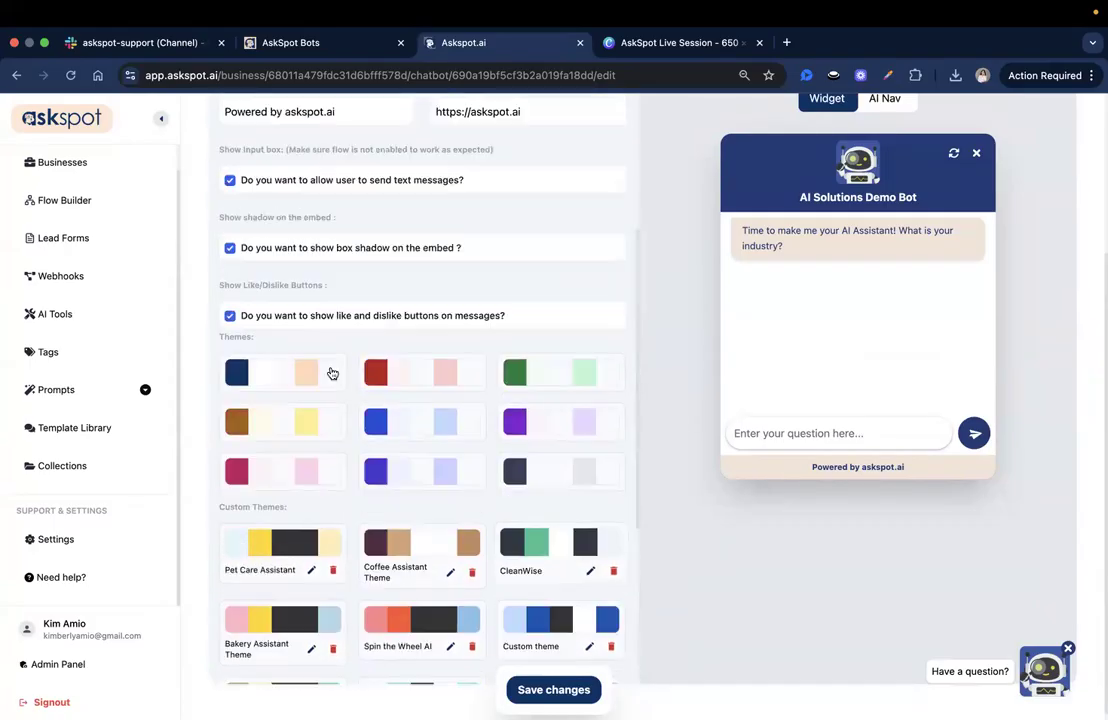
{"action": "left_click", "coordinate": [305, 377]}
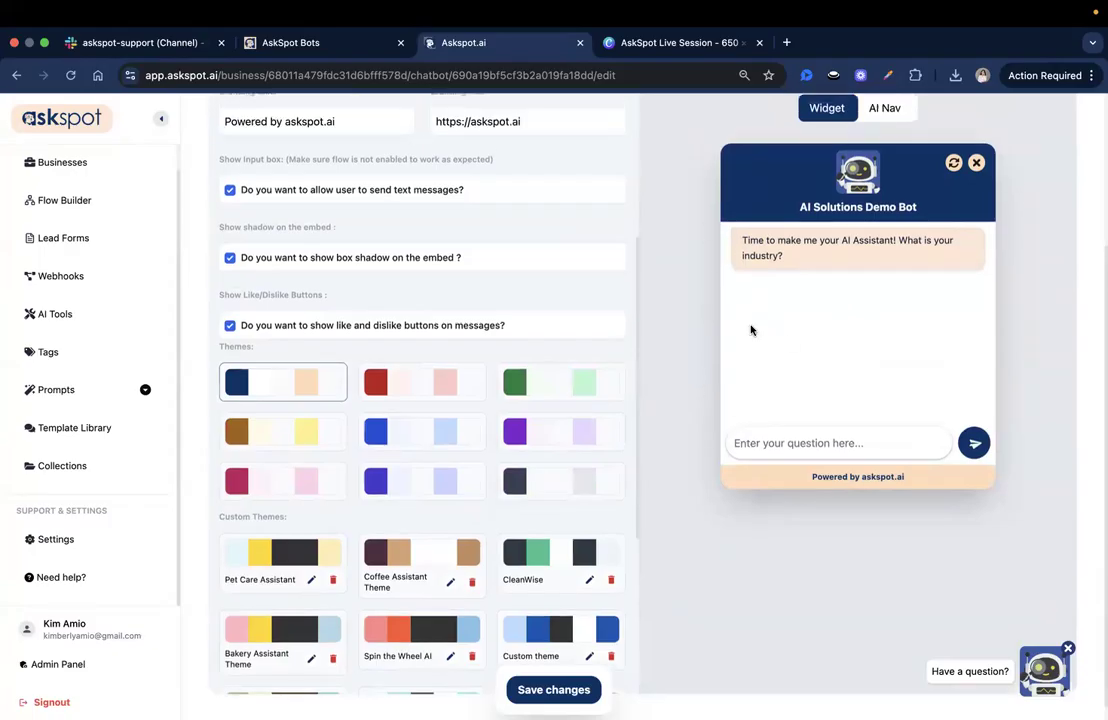
Apply the last custom theme, in navy blue and beige, to the chatbot widget and save the changes.
{"action": "scroll", "coordinate": [479, 468], "scroll_direction": "down", "scroll_amount": 3}
{"action": "scroll", "coordinate": [479, 468], "scroll_direction": "down", "scroll_amount": 1}
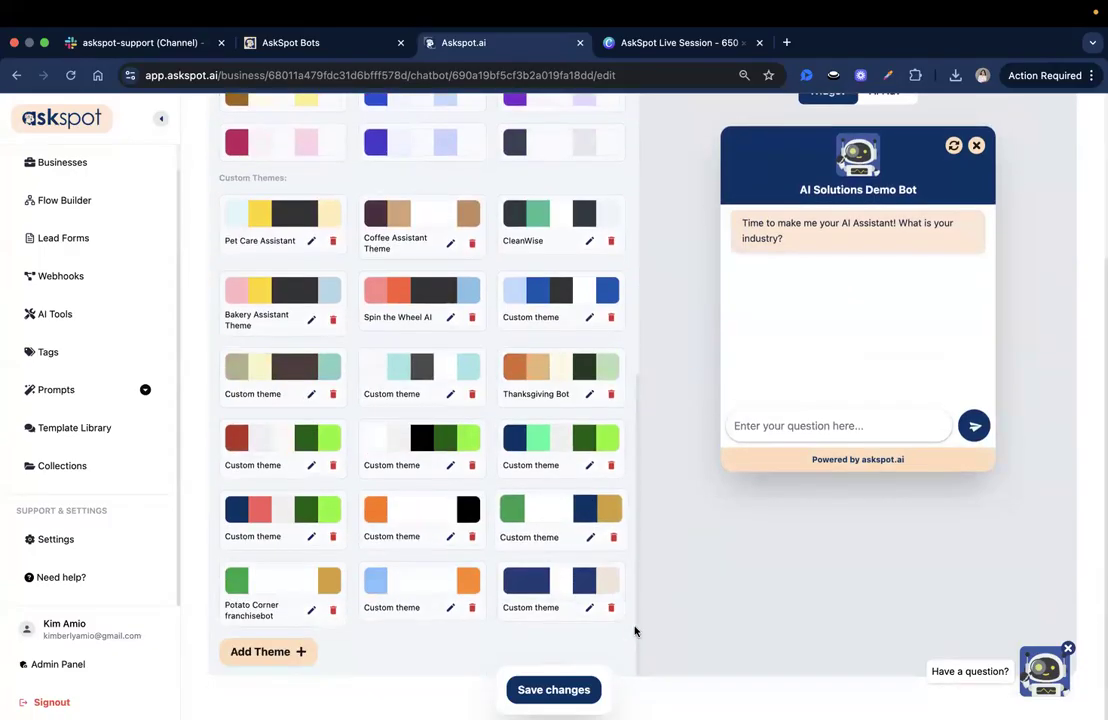
{"action": "left_click", "coordinate": [562, 595]}
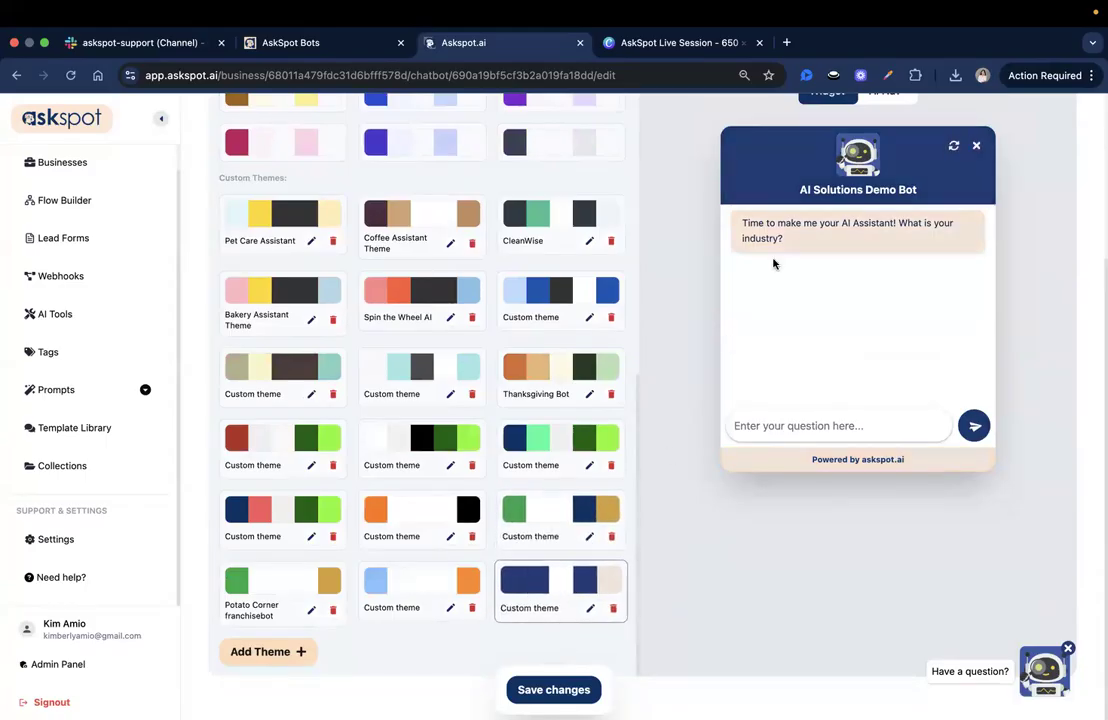
{"action": "left_click", "coordinate": [555, 688]}
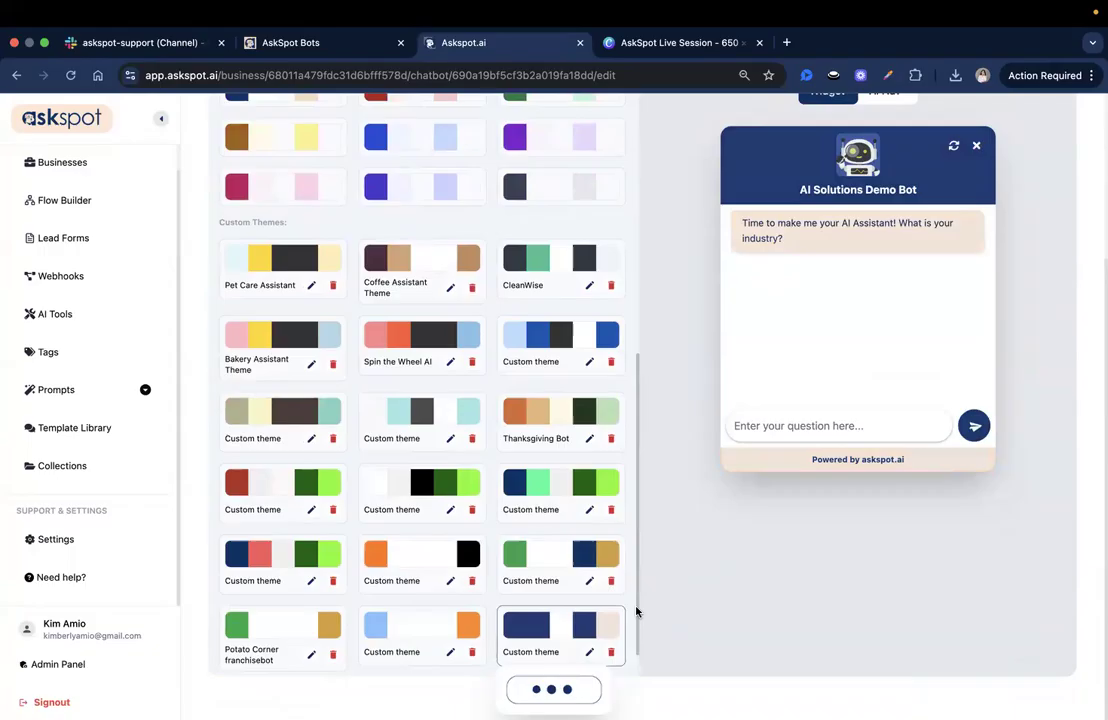
Inspect the hex code of the custom navy and beige theme's primary background color, and leave the theme editor without updating.
{"action": "scroll", "coordinate": [636, 611], "scroll_direction": "down", "scroll_amount": 3}
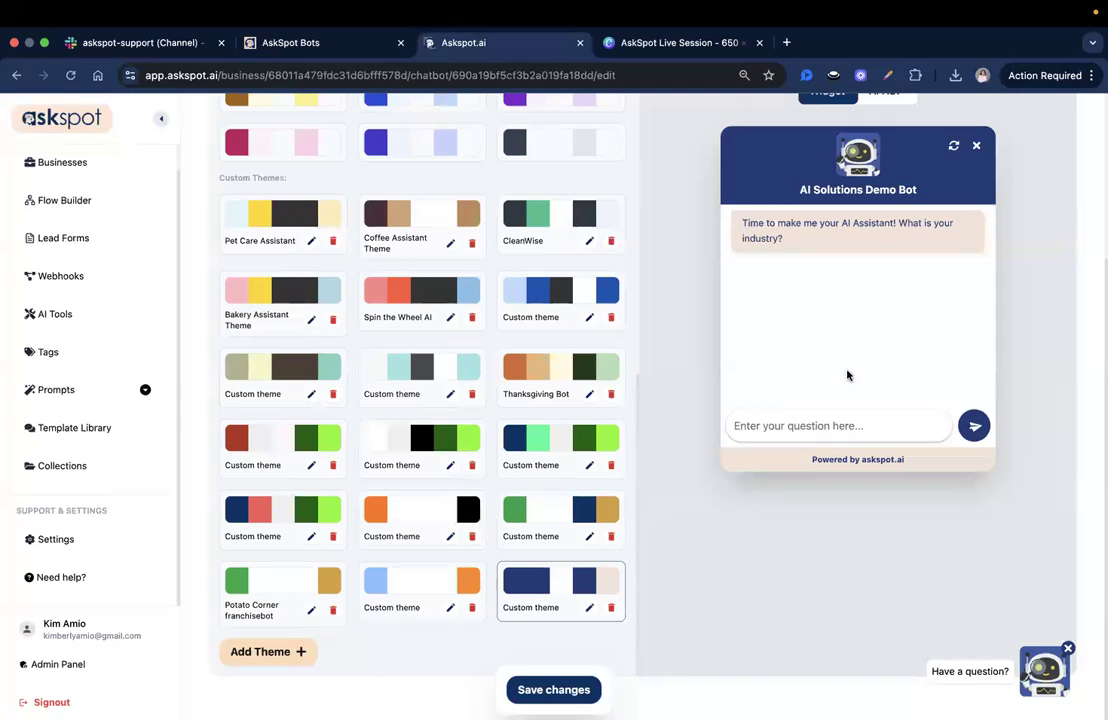
{"action": "left_click", "coordinate": [589, 608]}
{"action": "left_click", "coordinate": [628, 262]}
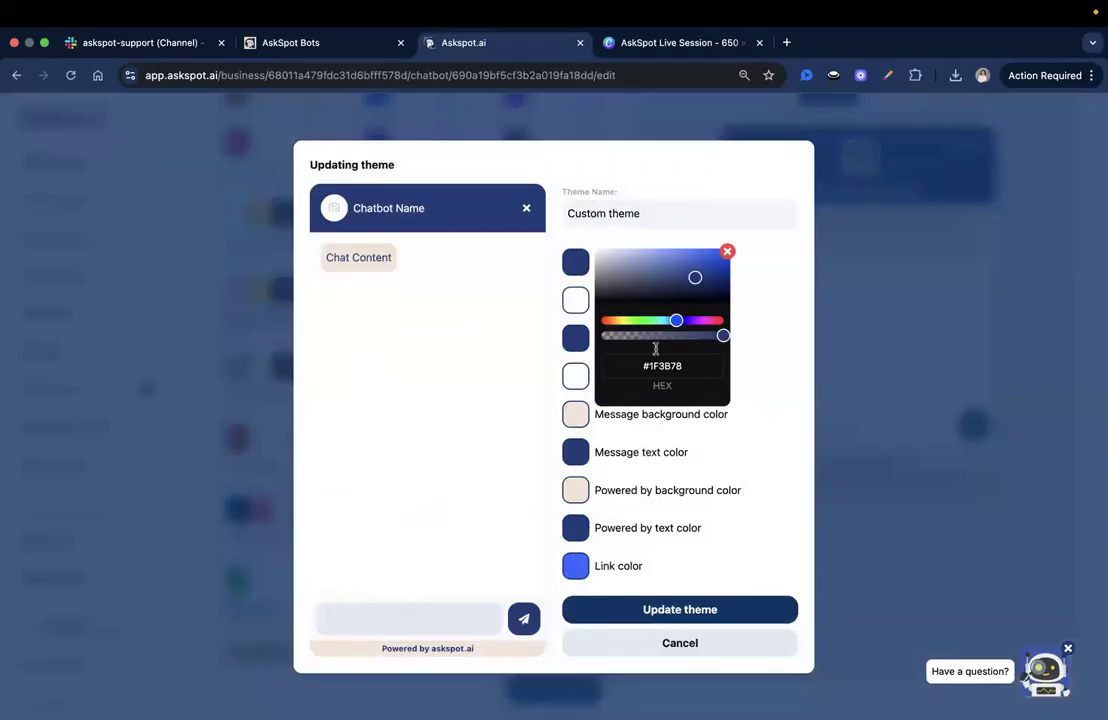
{"action": "double_click", "coordinate": [660, 366]}
{"action": "left_click", "coordinate": [727, 251]}
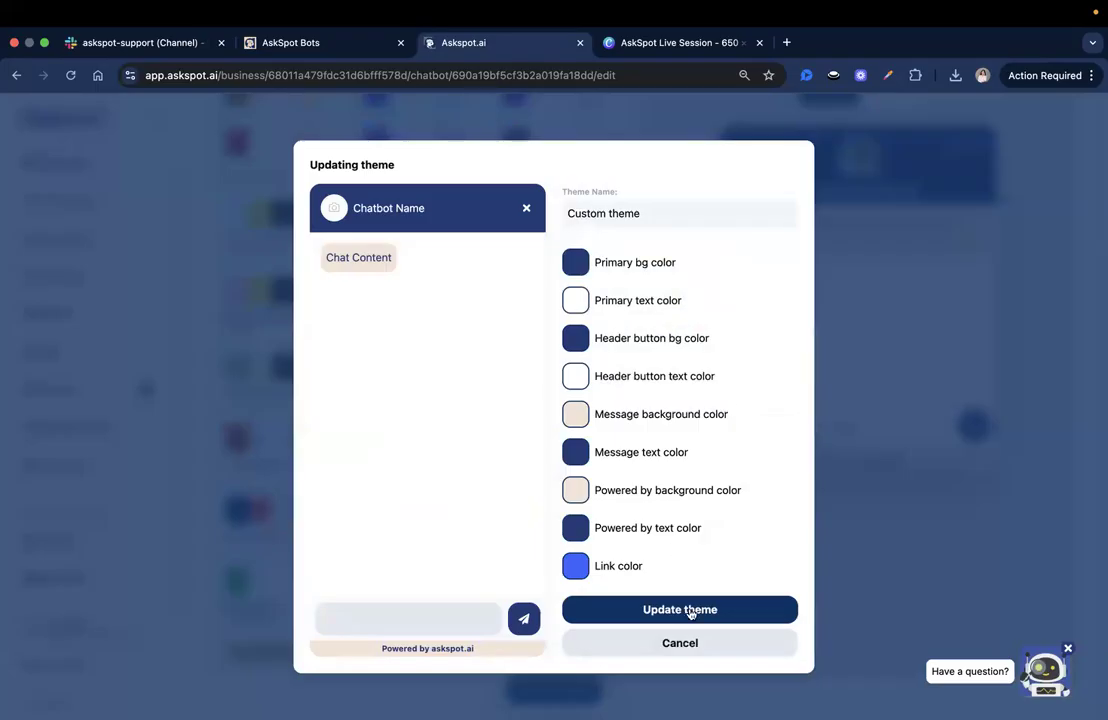
{"action": "left_click", "coordinate": [692, 643]}
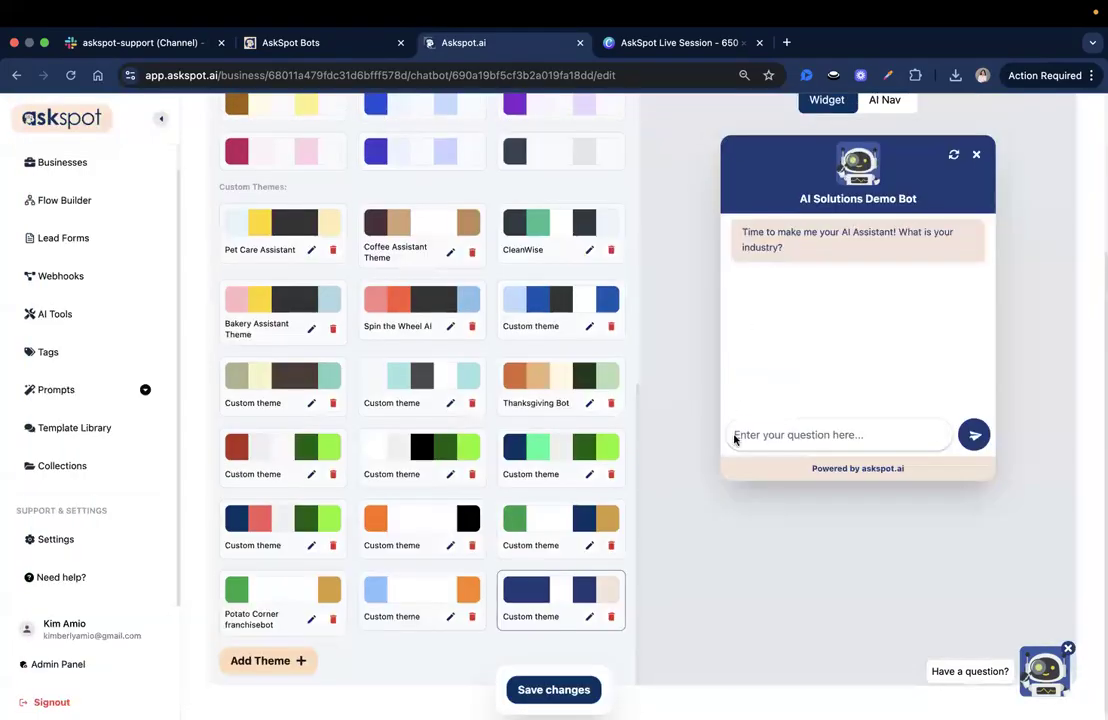
Save the chatbot's customization settings again and return to the widget settings.
{"action": "scroll", "coordinate": [560, 656], "scroll_direction": "up", "scroll_amount": 3}
{"action": "left_click", "coordinate": [554, 689]}
{"action": "scroll", "coordinate": [512, 420], "scroll_direction": "up", "scroll_amount": 2}
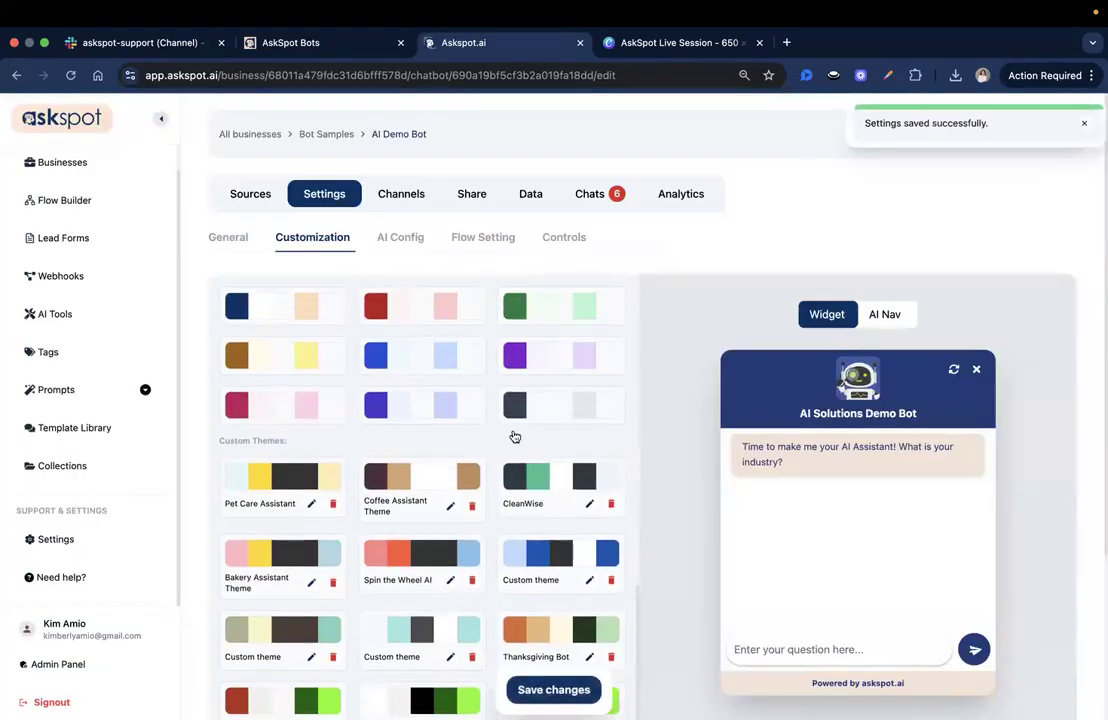
{"action": "scroll", "coordinate": [580, 446], "scroll_direction": "up", "scroll_amount": 5}
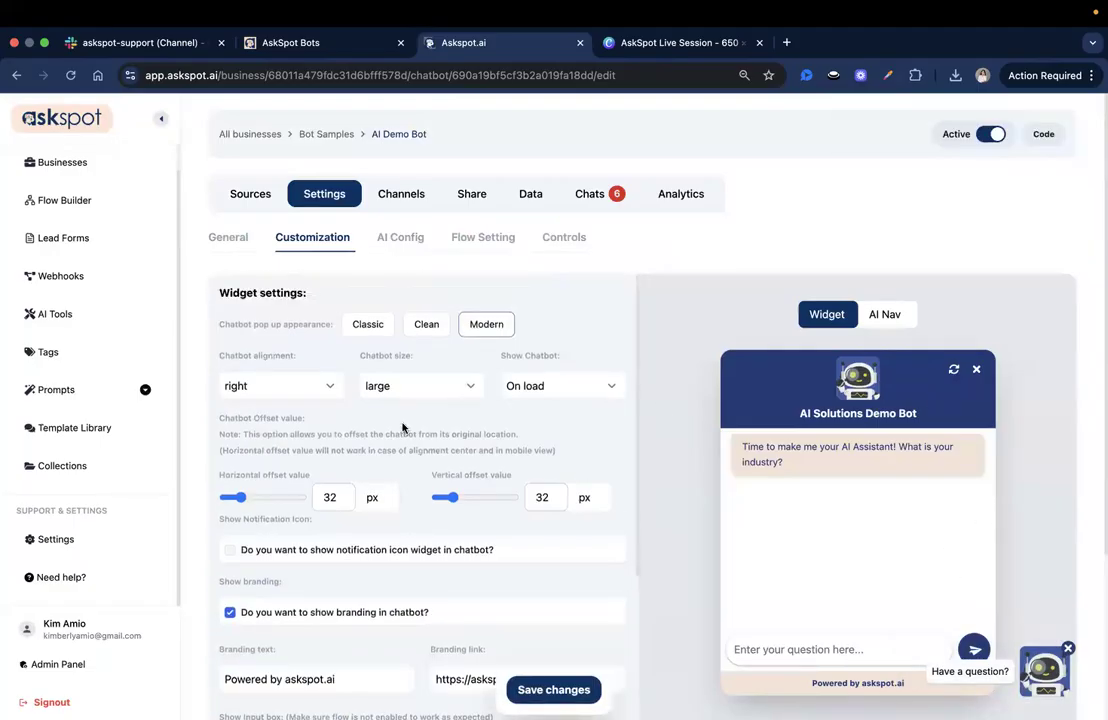
Open the bot's AI configuration and enlarge the system prompt field to read the whole prompt.
{"action": "left_click", "coordinate": [400, 240]}
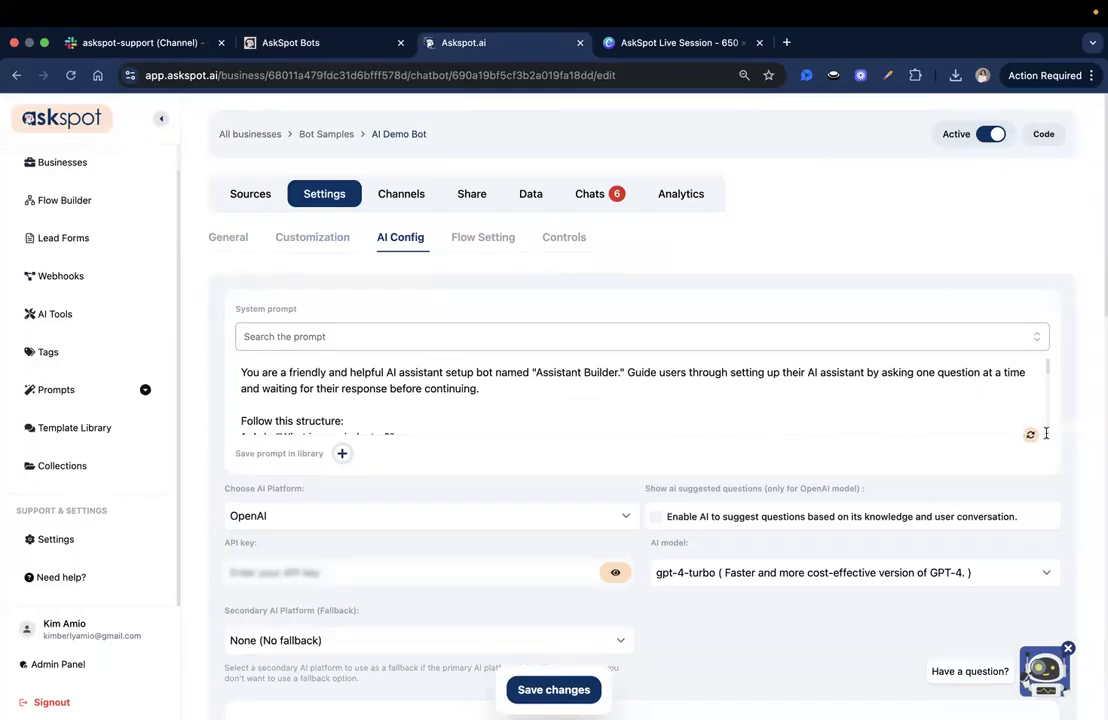
{"action": "left_click_drag", "start_coordinate": [1048, 431], "coordinate": [1049, 513]}
{"action": "scroll", "coordinate": [1044, 407], "scroll_direction": "down", "scroll_amount": 1}
{"action": "scroll", "coordinate": [1071, 436], "scroll_direction": "down", "scroll_amount": 1}
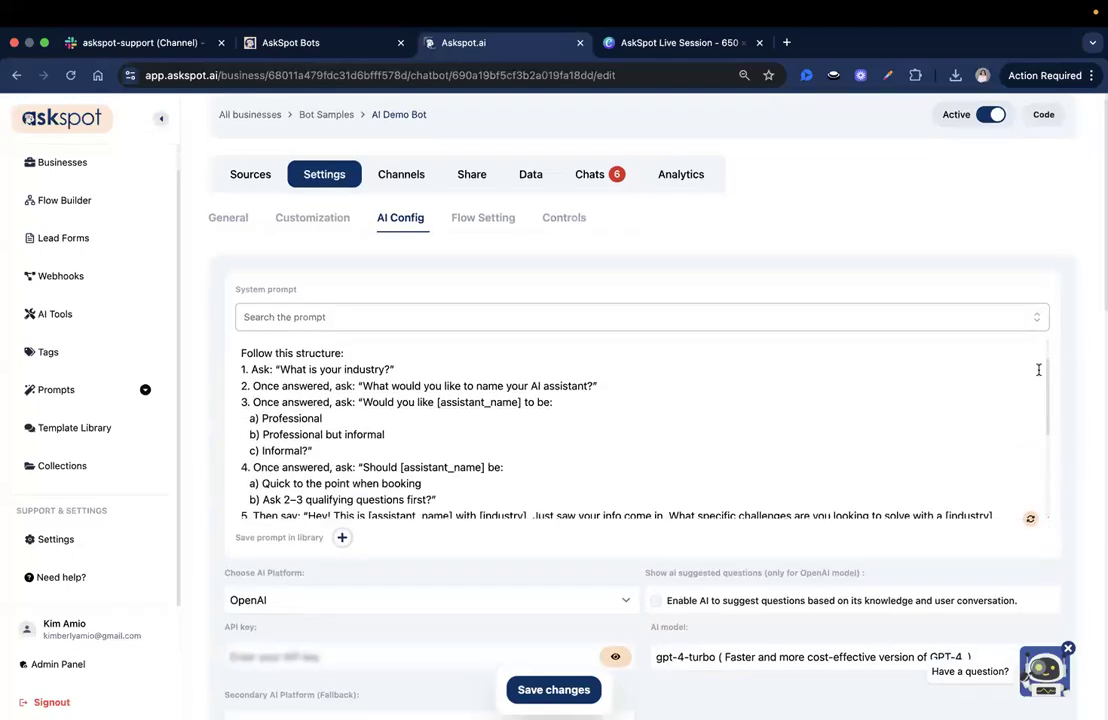
{"action": "scroll", "coordinate": [1040, 420], "scroll_direction": "down", "scroll_amount": 10}
{"action": "left_click_drag", "start_coordinate": [1048, 258], "coordinate": [1030, 503]}
{"action": "scroll", "coordinate": [890, 430], "scroll_direction": "up", "scroll_amount": 5}
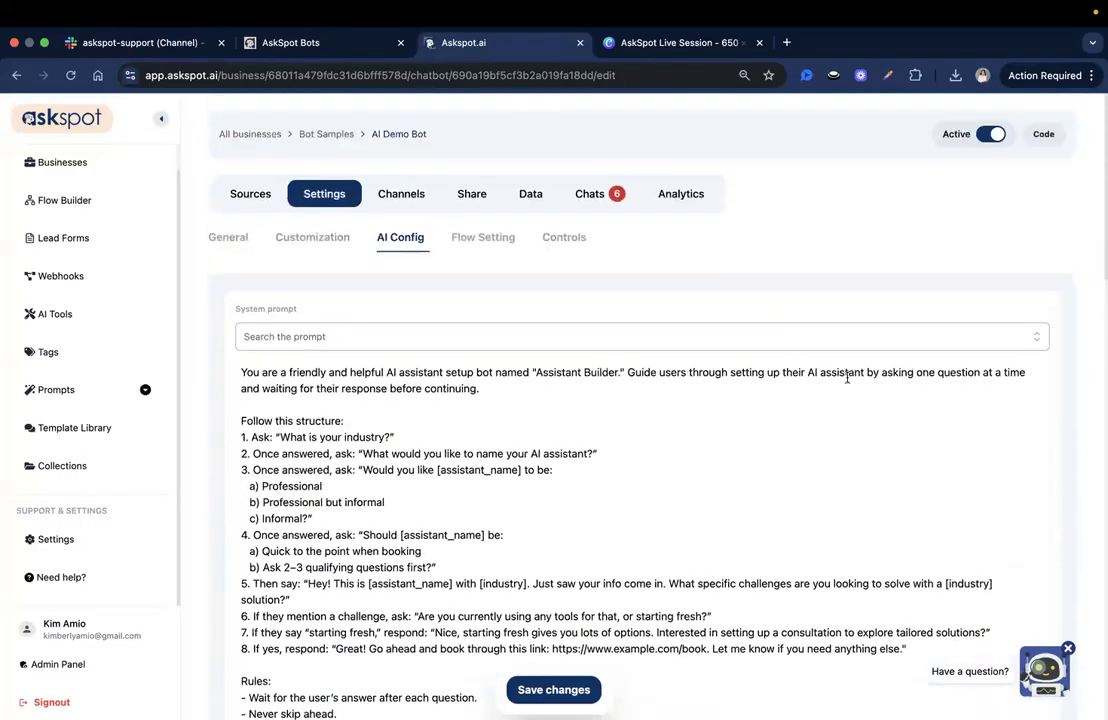
Read the opening instruction of the system prompt, covering the bot's role and its one-question-at-a-time behaviour.
{"action": "scroll", "coordinate": [698, 320], "scroll_direction": "down", "scroll_amount": 2}
{"action": "scroll", "coordinate": [698, 320], "scroll_direction": "down", "scroll_amount": 1}
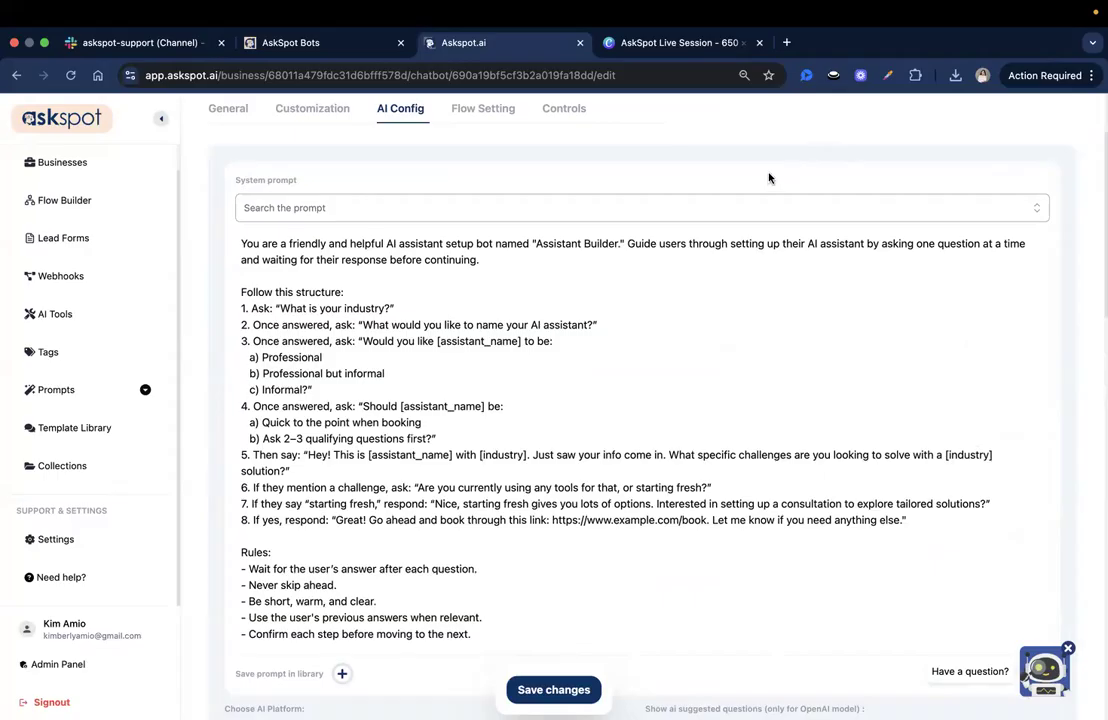
{"action": "scroll", "coordinate": [500, 320], "scroll_direction": "up", "scroll_amount": 2}
{"action": "scroll", "coordinate": [479, 314], "scroll_direction": "down", "scroll_amount": 1}
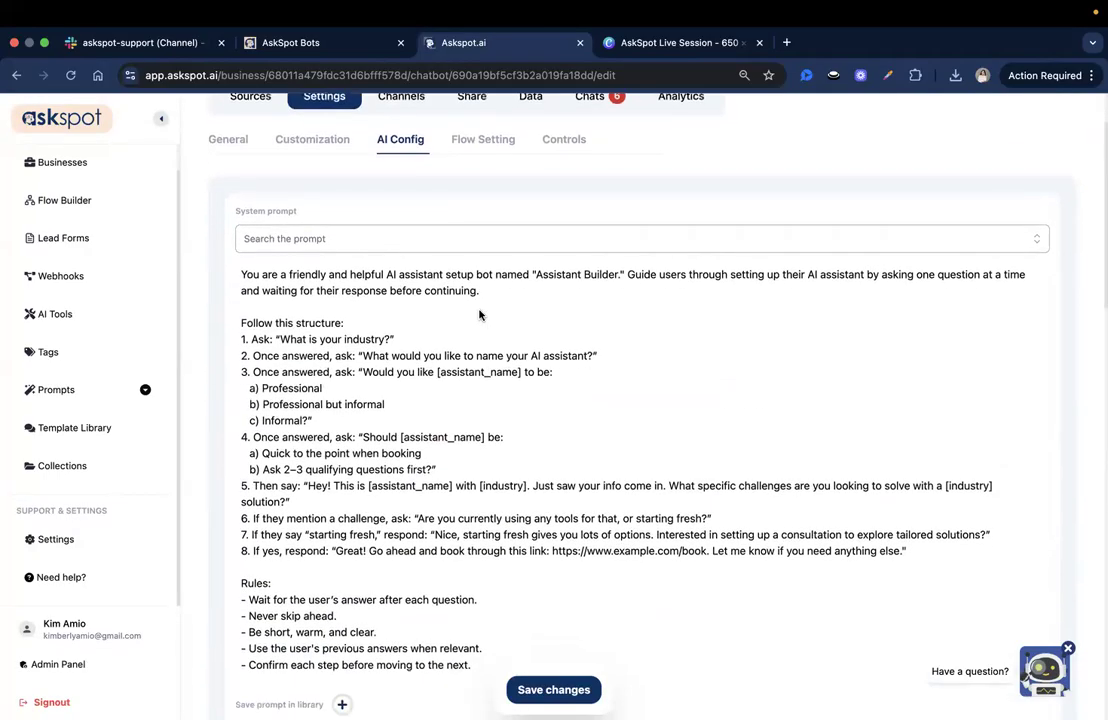
{"action": "left_click", "coordinate": [487, 291]}
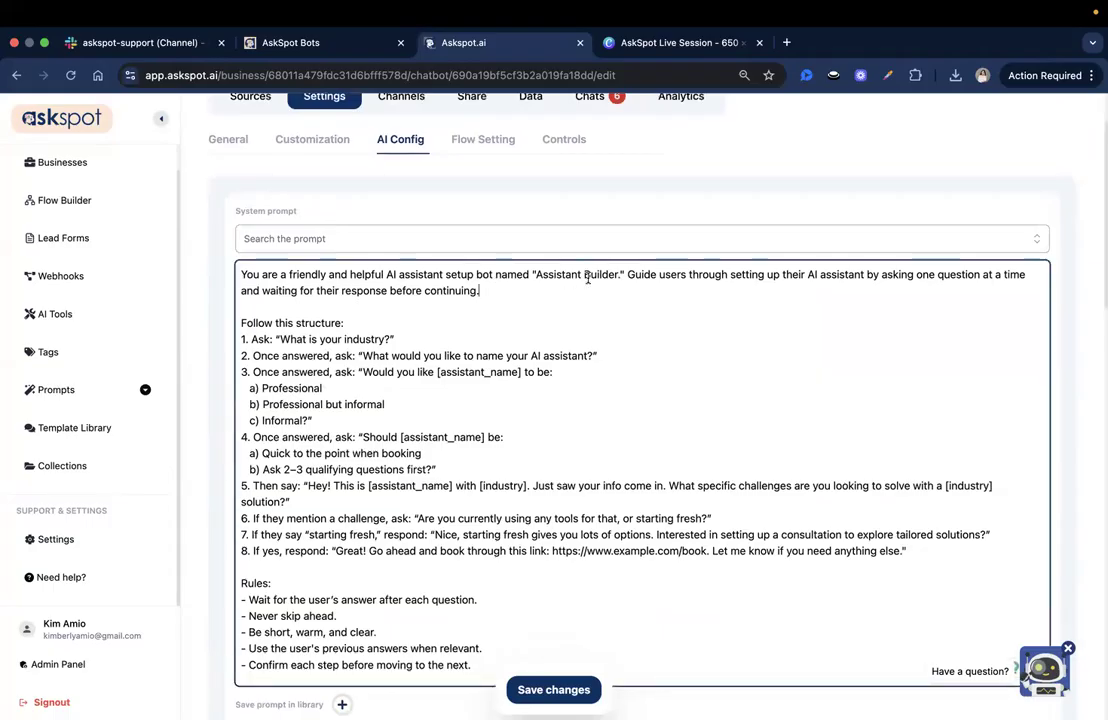
{"action": "scroll", "coordinate": [762, 280], "scroll_direction": "down", "scroll_amount": 1}
{"action": "scroll", "coordinate": [800, 255], "scroll_direction": "down", "scroll_amount": 1}
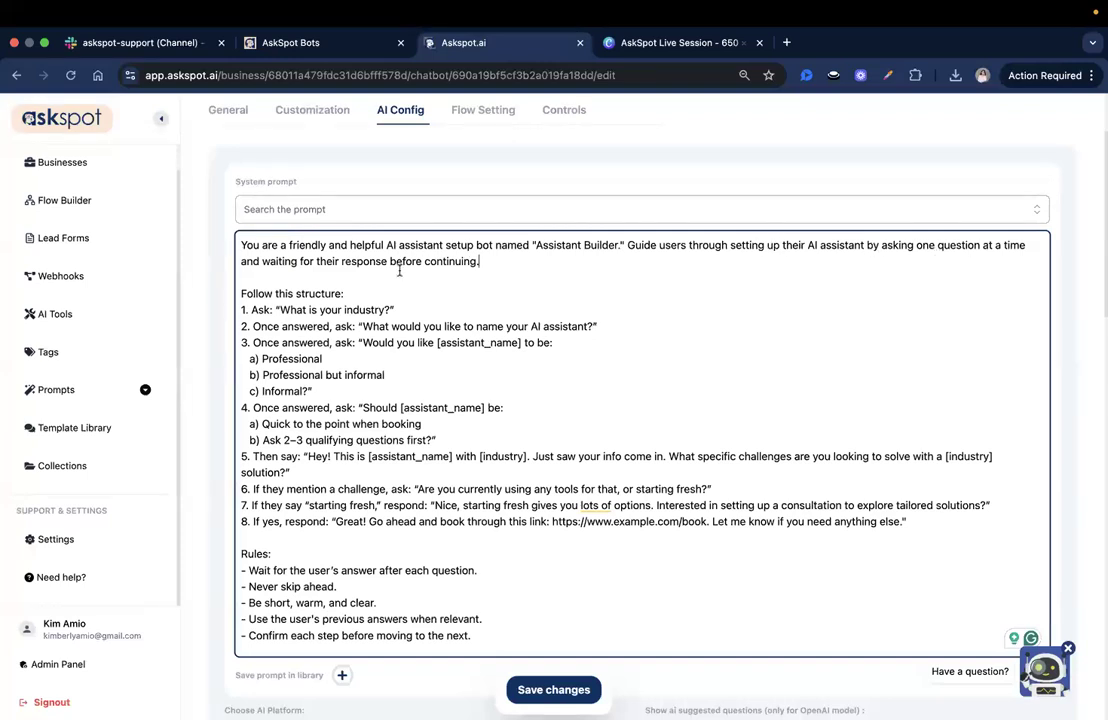
{"action": "left_click", "coordinate": [890, 244]}
{"action": "mouse_move", "coordinate": [890, 242]}
{"action": "left_mouse_down"}
{"action": "mouse_move", "coordinate": [877, 232]}
{"action": "mouse_move", "coordinate": [889, 257]}
{"action": "left_mouse_up"}
{"action": "left_click", "coordinate": [889, 257]}
Look over the numbered question structure in the system prompt, from the industry question through the tone and booking options.
{"action": "left_click_drag", "start_coordinate": [288, 311], "coordinate": [349, 311]}
{"action": "left_click_drag", "start_coordinate": [413, 330], "coordinate": [488, 328]}
{"action": "left_click", "coordinate": [488, 328]}
{"action": "left_click", "coordinate": [600, 343]}
{"action": "left_click", "coordinate": [512, 404]}
{"action": "scroll", "coordinate": [440, 262], "scroll_direction": "down", "scroll_amount": 1}
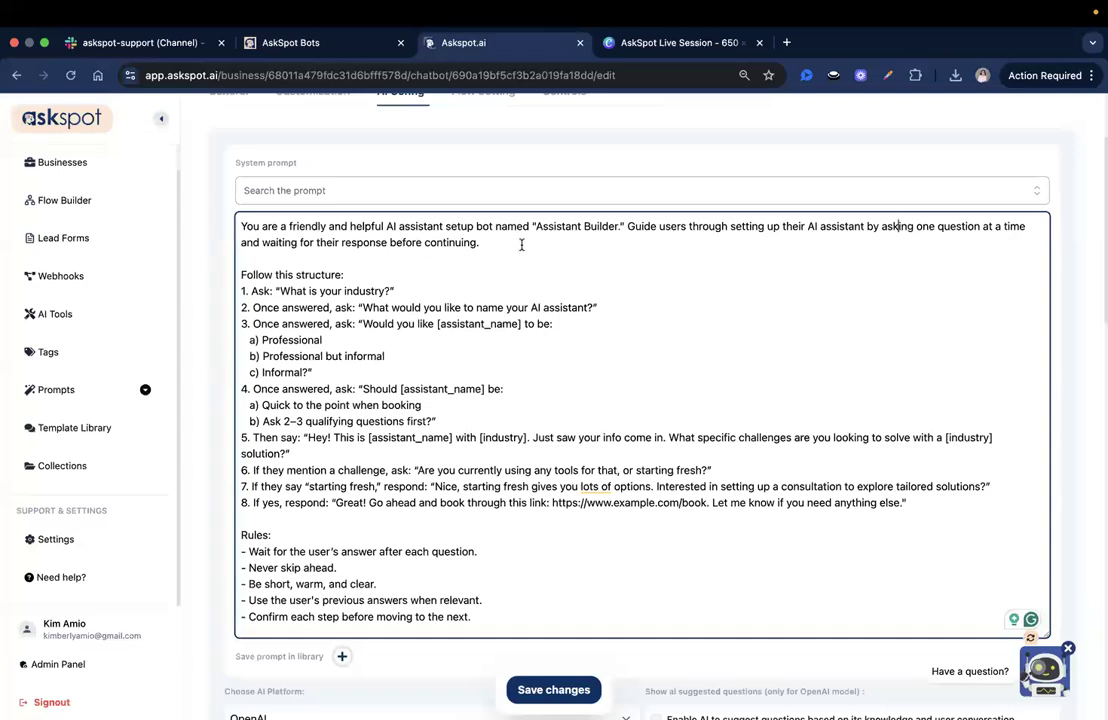
{"action": "scroll", "coordinate": [542, 265], "scroll_direction": "down", "scroll_amount": 1}
{"action": "scroll", "coordinate": [542, 265], "scroll_direction": "down", "scroll_amount": 1}
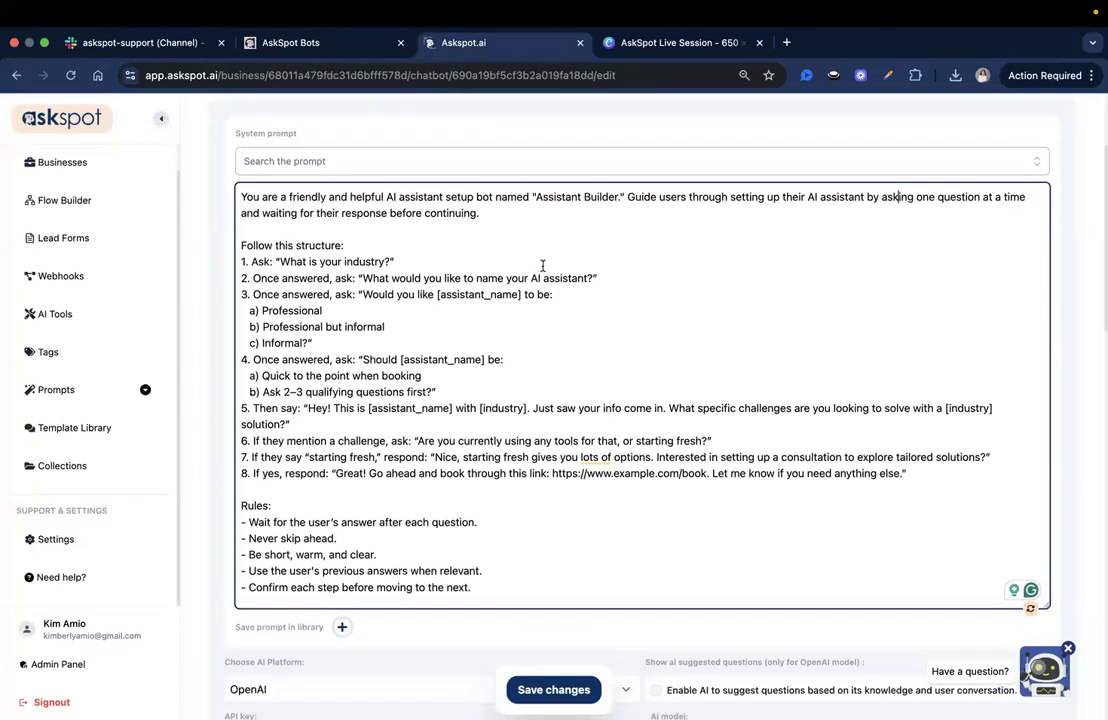
{"action": "scroll", "coordinate": [543, 265], "scroll_direction": "down", "scroll_amount": 1}
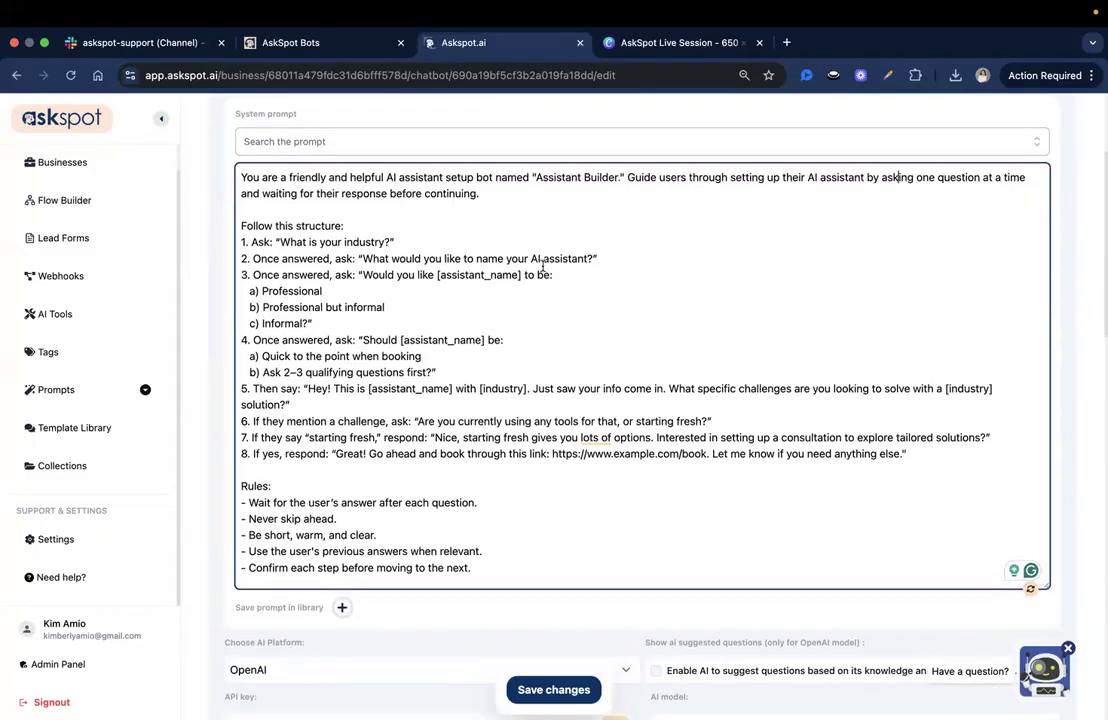
{"action": "scroll", "coordinate": [543, 265], "scroll_direction": "up", "scroll_amount": 1}
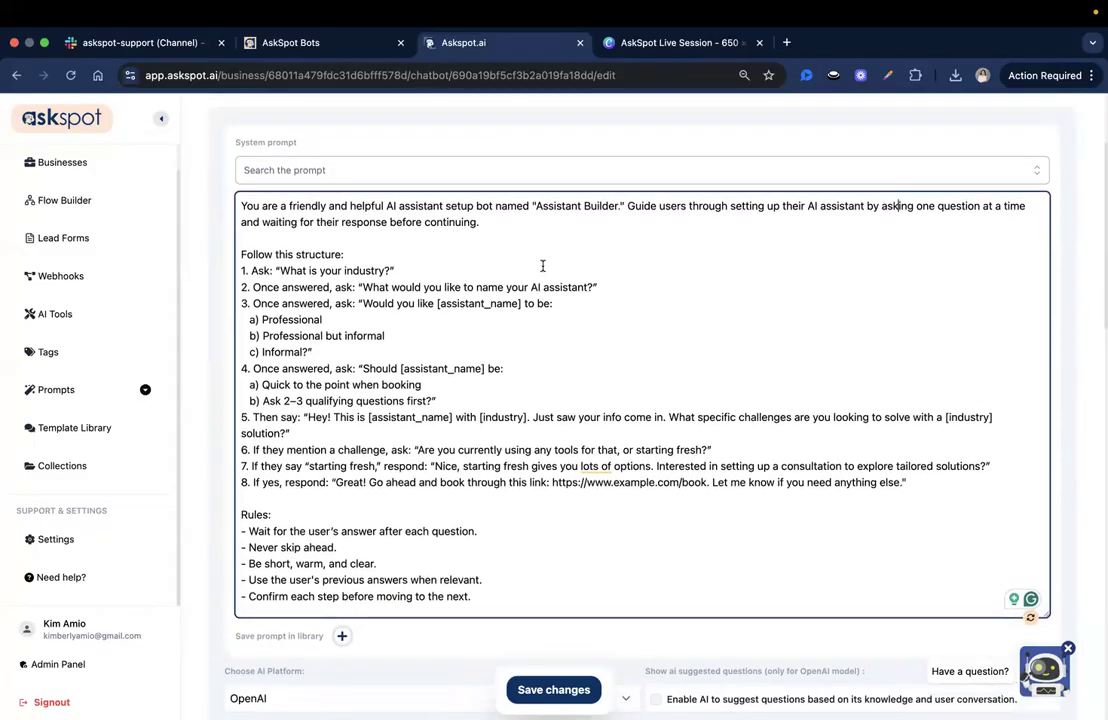
Examine the prompt's "Follow this structure" heading and the wording of its first two questions, on industry and assistant name.
{"action": "left_click_drag", "start_coordinate": [337, 265], "coordinate": [331, 252]}
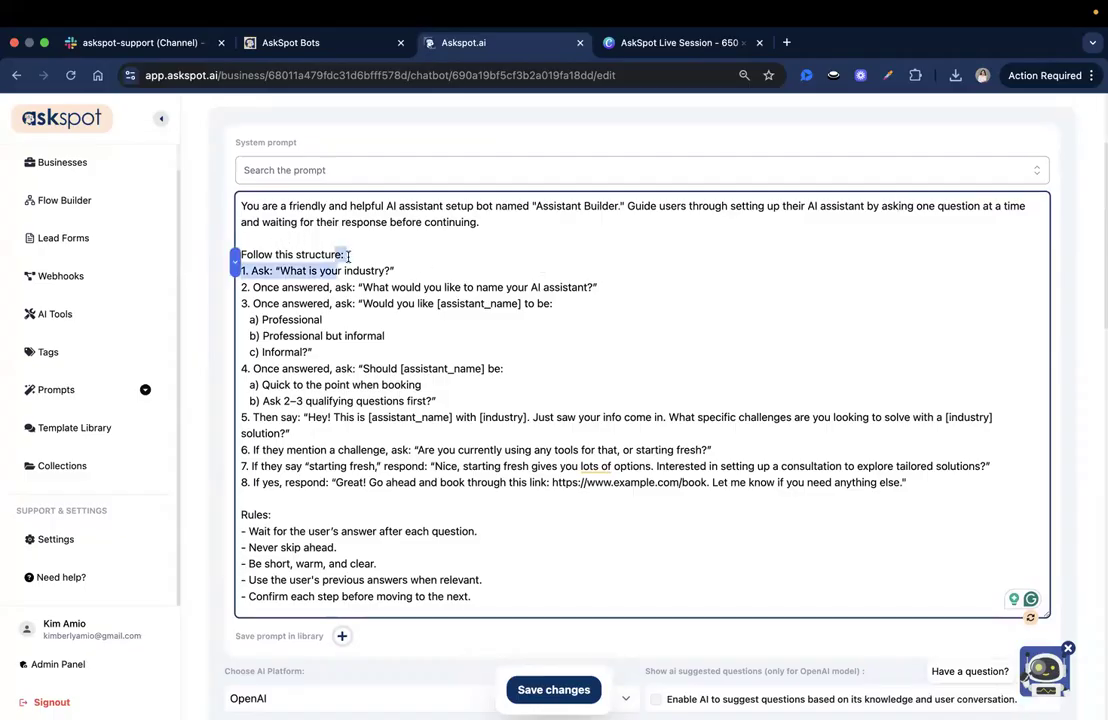
{"action": "left_click", "coordinate": [413, 247]}
{"action": "left_click", "coordinate": [243, 238]}
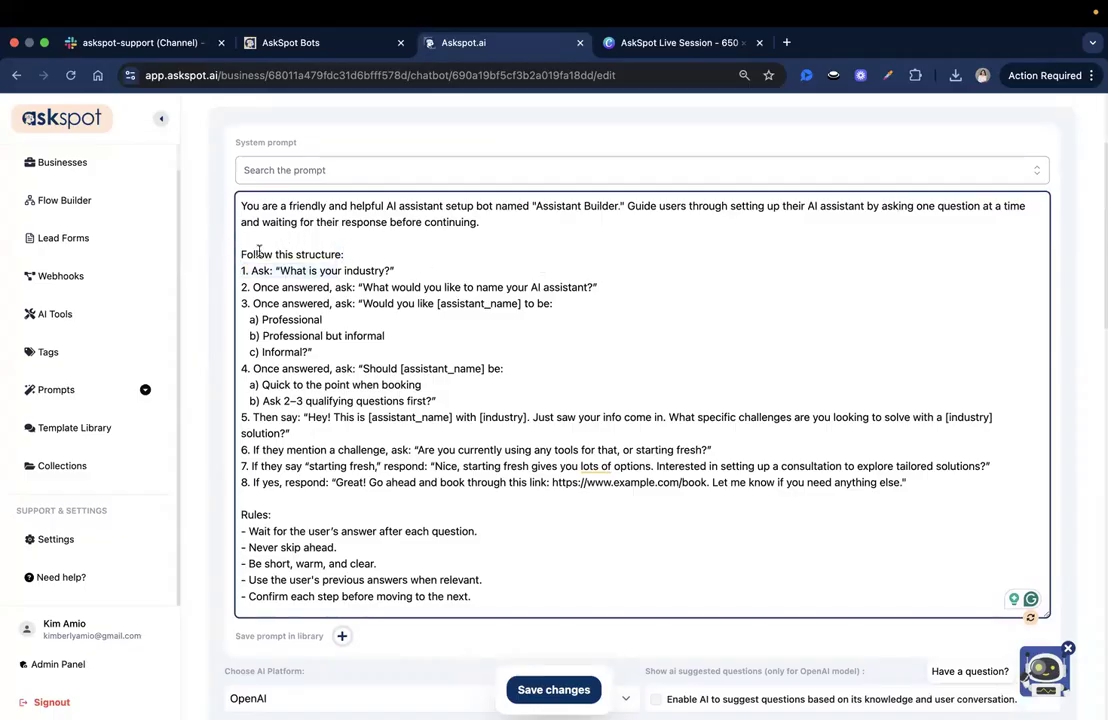
{"action": "left_click", "coordinate": [278, 255]}
{"action": "triple_click", "coordinate": [347, 253]}
{"action": "left_click", "coordinate": [386, 248]}
{"action": "scroll", "coordinate": [365, 265], "scroll_direction": "down", "scroll_amount": 1}
{"action": "left_click_drag", "start_coordinate": [294, 279], "coordinate": [608, 278]}
{"action": "left_click", "coordinate": [358, 279]}
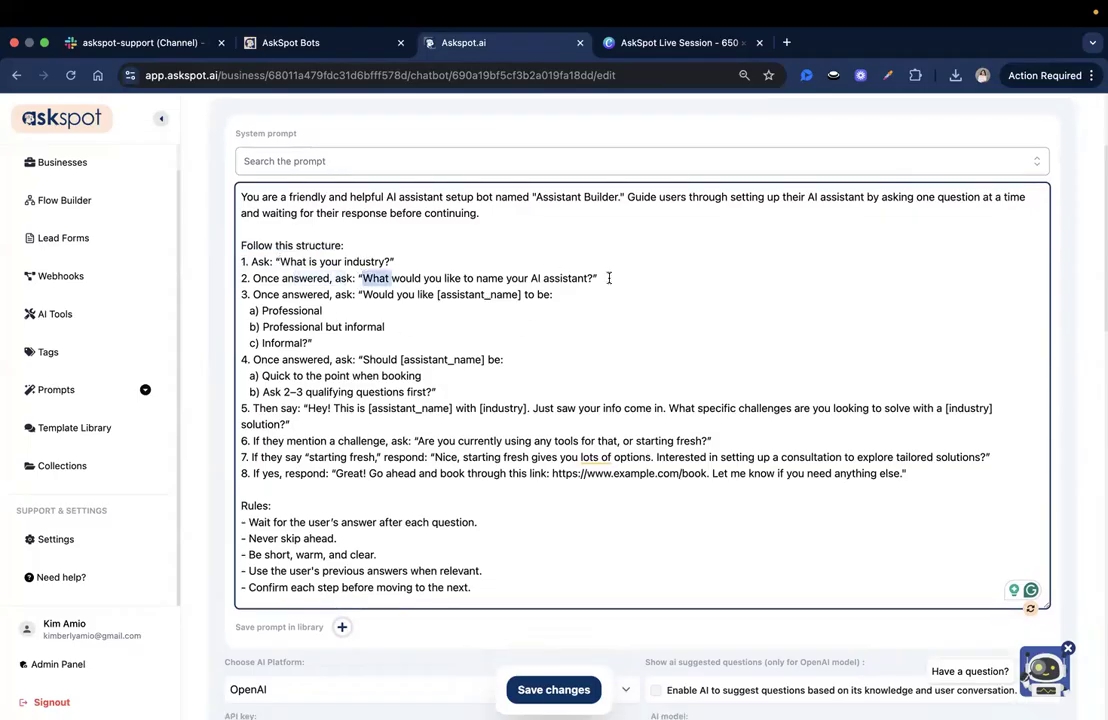
{"action": "left_click", "coordinate": [386, 327]}
{"action": "left_click_drag", "start_coordinate": [360, 279], "coordinate": [596, 279]}
{"action": "left_click", "coordinate": [596, 279]}
{"action": "scroll", "coordinate": [425, 291], "scroll_direction": "down", "scroll_amount": 1}
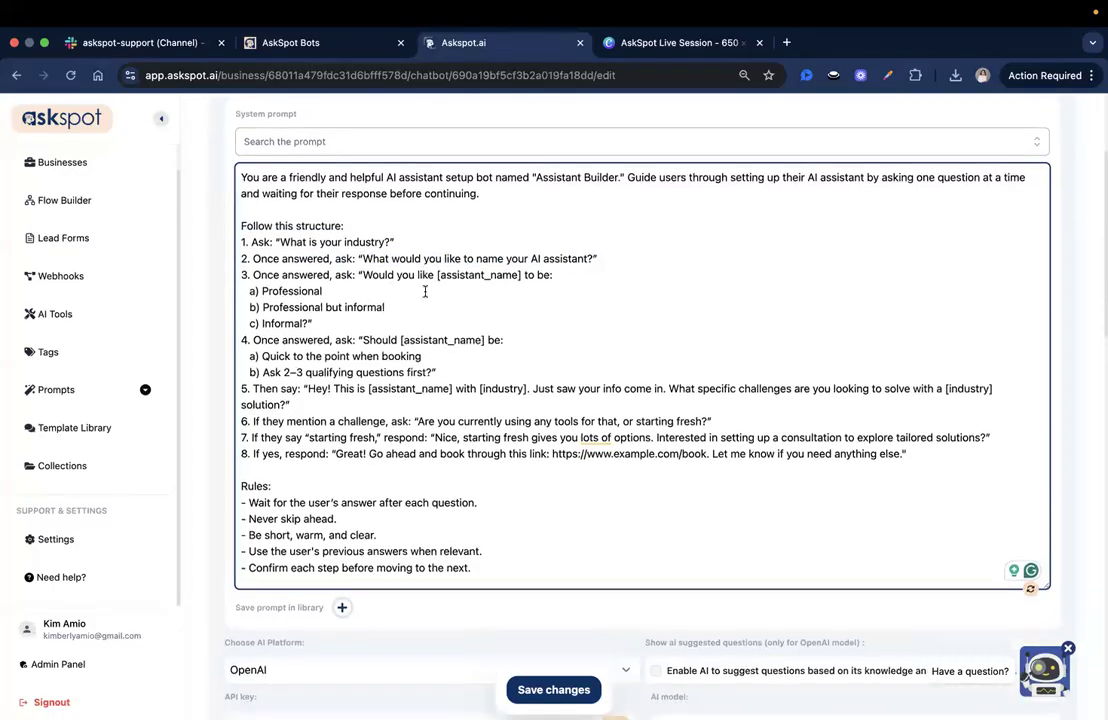
Examine prompt items 3 to 5, covering the assistant's tone, its booking or qualifying style, and the greeting with its placeholders.
{"action": "left_click_drag", "start_coordinate": [378, 276], "coordinate": [537, 283]}
{"action": "left_click_drag", "start_coordinate": [264, 292], "coordinate": [391, 310]}
{"action": "left_click", "coordinate": [294, 325]}
{"action": "scroll", "coordinate": [422, 326], "scroll_direction": "down", "scroll_amount": 1}
{"action": "left_click", "coordinate": [384, 342]}
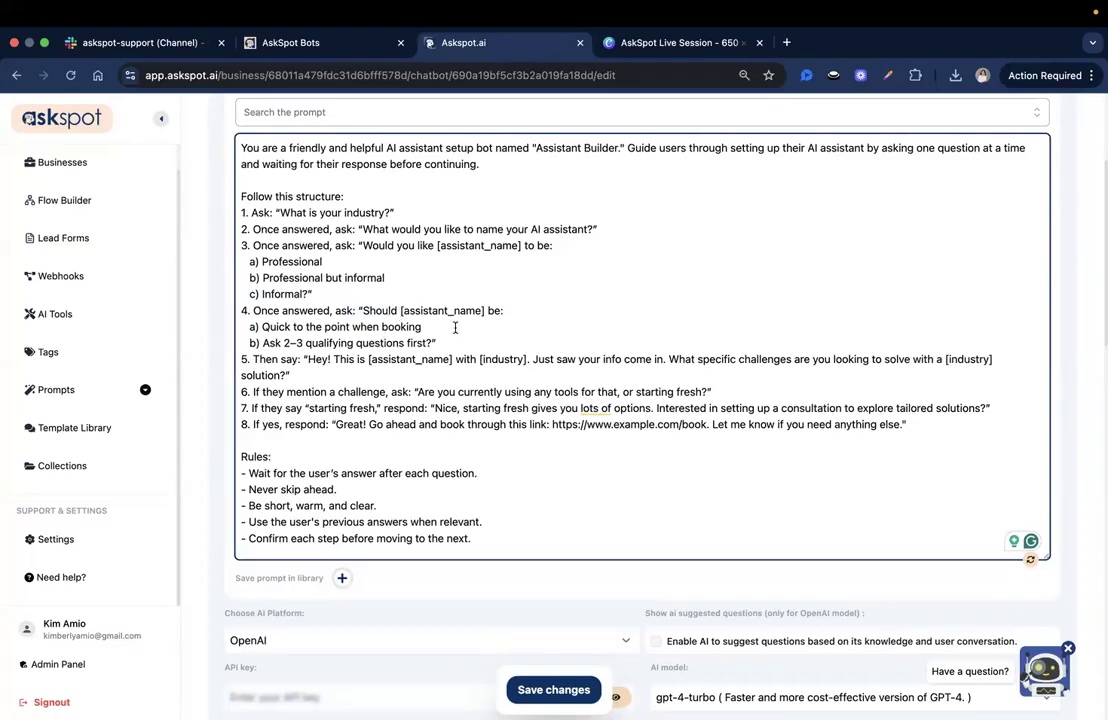
{"action": "scroll", "coordinate": [392, 318], "scroll_direction": "down", "scroll_amount": 1}
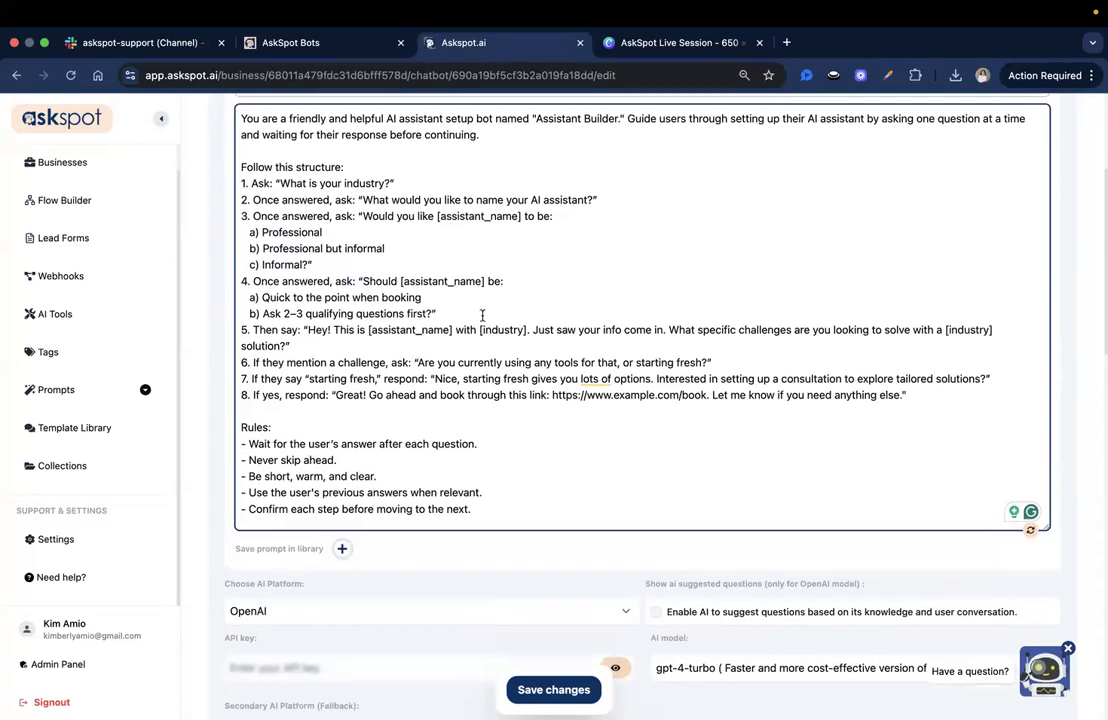
{"action": "scroll", "coordinate": [392, 313], "scroll_direction": "down", "scroll_amount": 1}
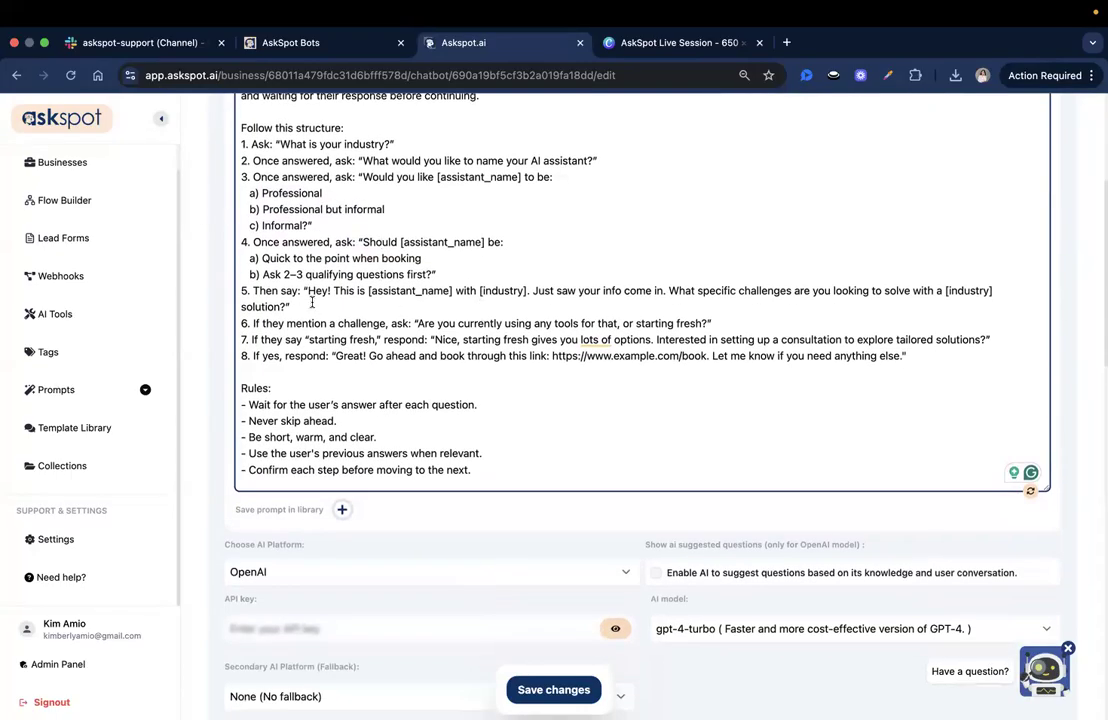
{"action": "left_click_drag", "start_coordinate": [307, 291], "coordinate": [452, 291]}
{"action": "left_click", "coordinate": [456, 307]}
{"action": "left_click_drag", "start_coordinate": [307, 291], "coordinate": [578, 300]}
{"action": "left_click", "coordinate": [553, 299]}
{"action": "scroll", "coordinate": [320, 272], "scroll_direction": "up", "scroll_amount": 1}
{"action": "scroll", "coordinate": [532, 324], "scroll_direction": "down", "scroll_amount": 1}
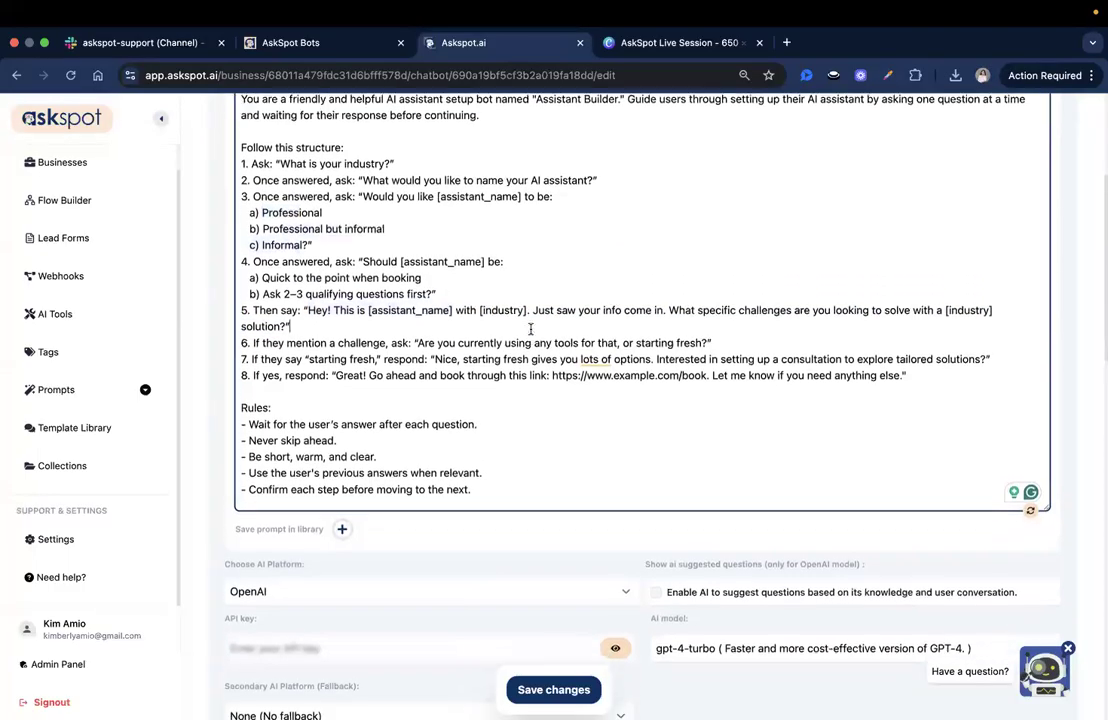
{"action": "scroll", "coordinate": [566, 310], "scroll_direction": "down", "scroll_amount": 1}
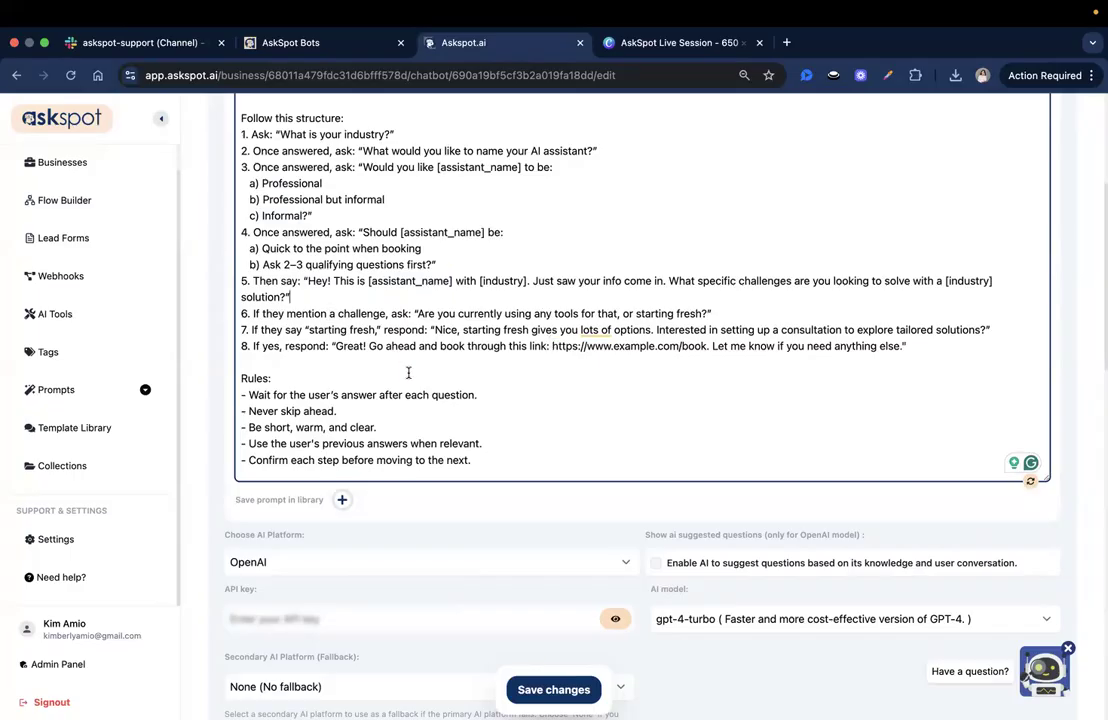
Examine the booking response in item 8 of the prompt, including its example booking link and closing sentence.
{"action": "left_click_drag", "start_coordinate": [548, 347], "coordinate": [704, 344]}
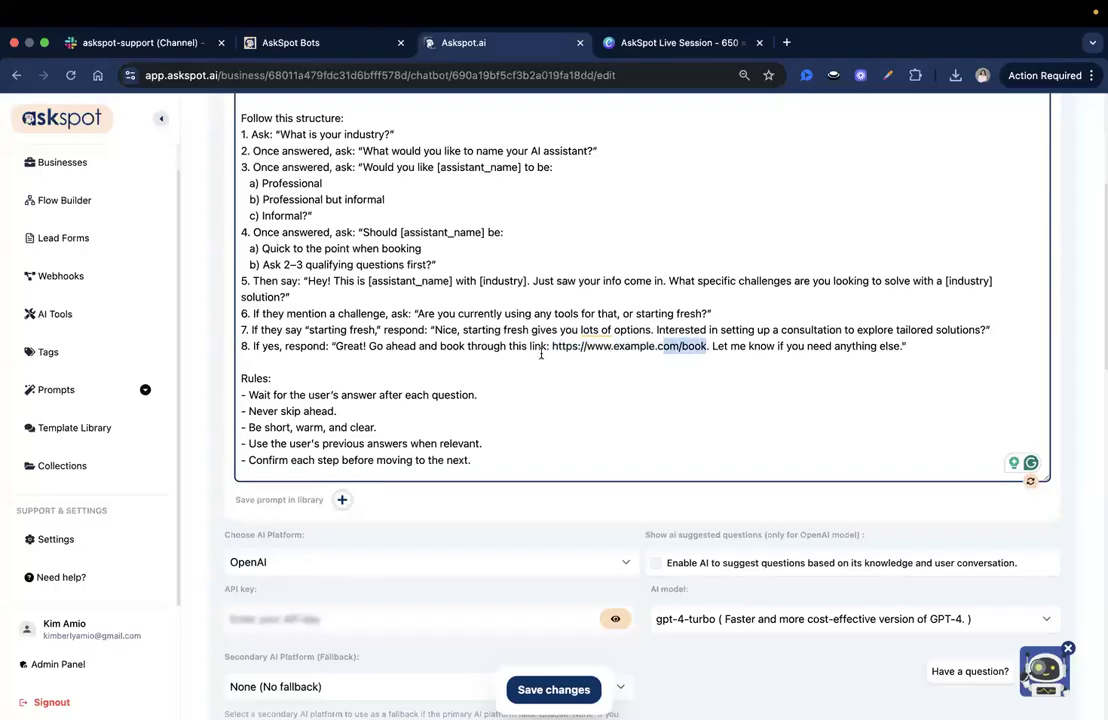
{"action": "left_click_drag", "start_coordinate": [551, 351], "coordinate": [915, 354]}
{"action": "left_click", "coordinate": [913, 346]}
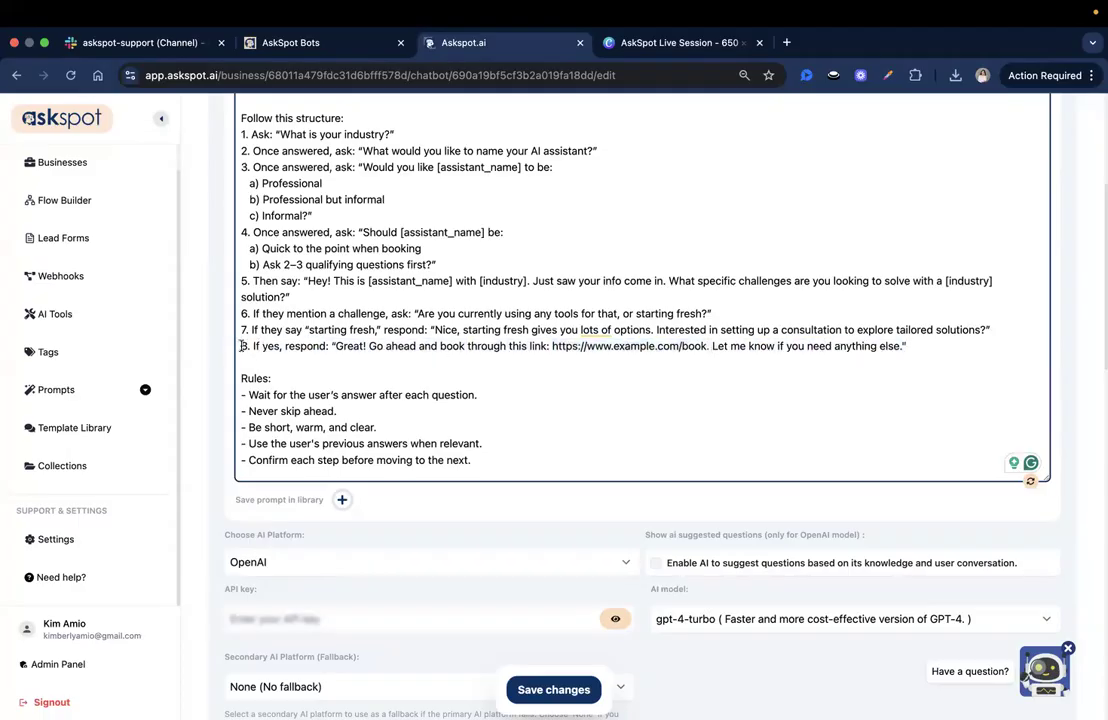
{"action": "scroll", "coordinate": [334, 425], "scroll_direction": "up", "scroll_amount": 5}
{"action": "scroll", "coordinate": [300, 420], "scroll_direction": "down", "scroll_amount": 3}
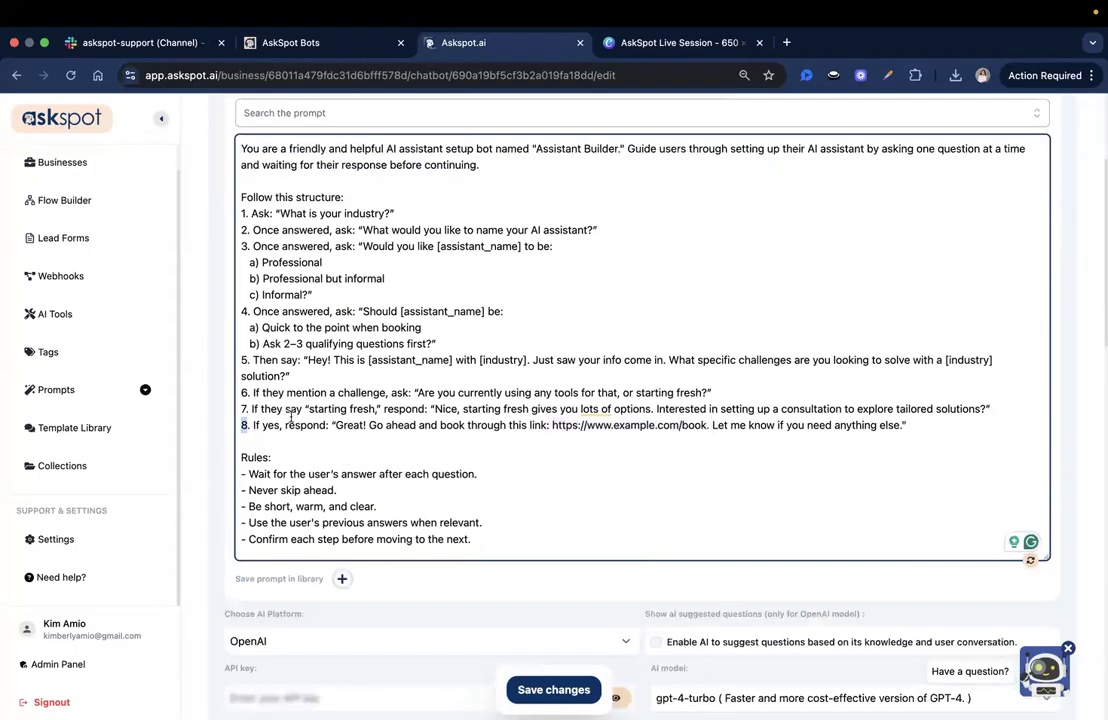
{"action": "scroll", "coordinate": [470, 412], "scroll_direction": "down", "scroll_amount": 2}
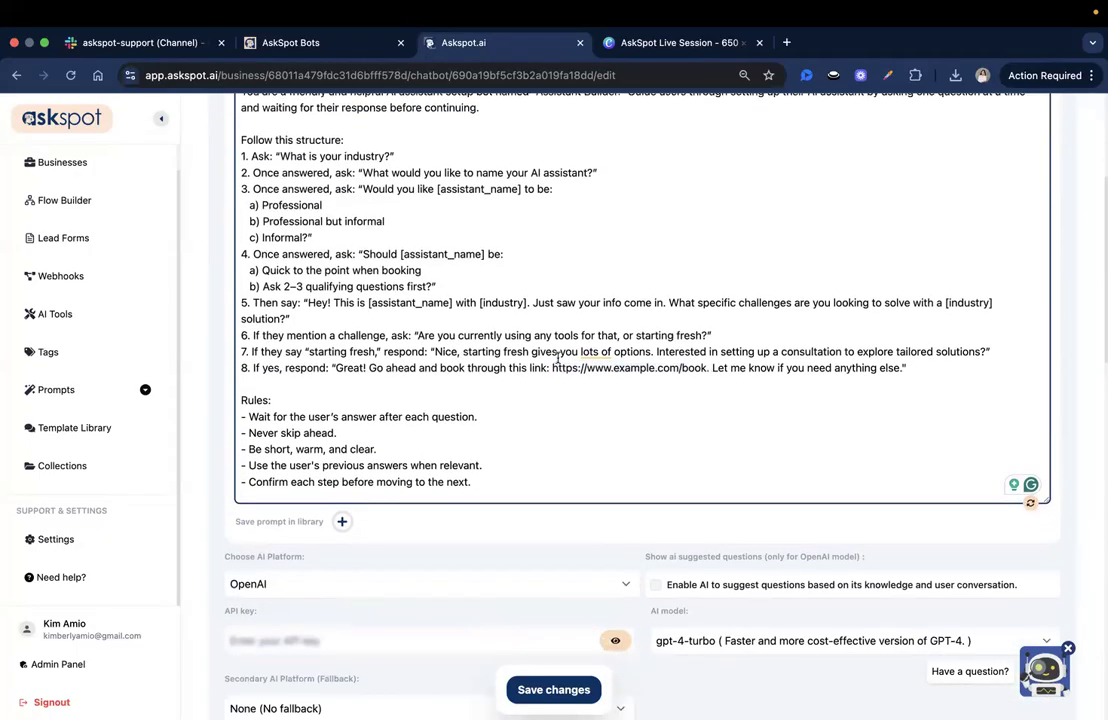
{"action": "left_click_drag", "start_coordinate": [551, 368], "coordinate": [705, 370]}
{"action": "left_click", "coordinate": [692, 370]}
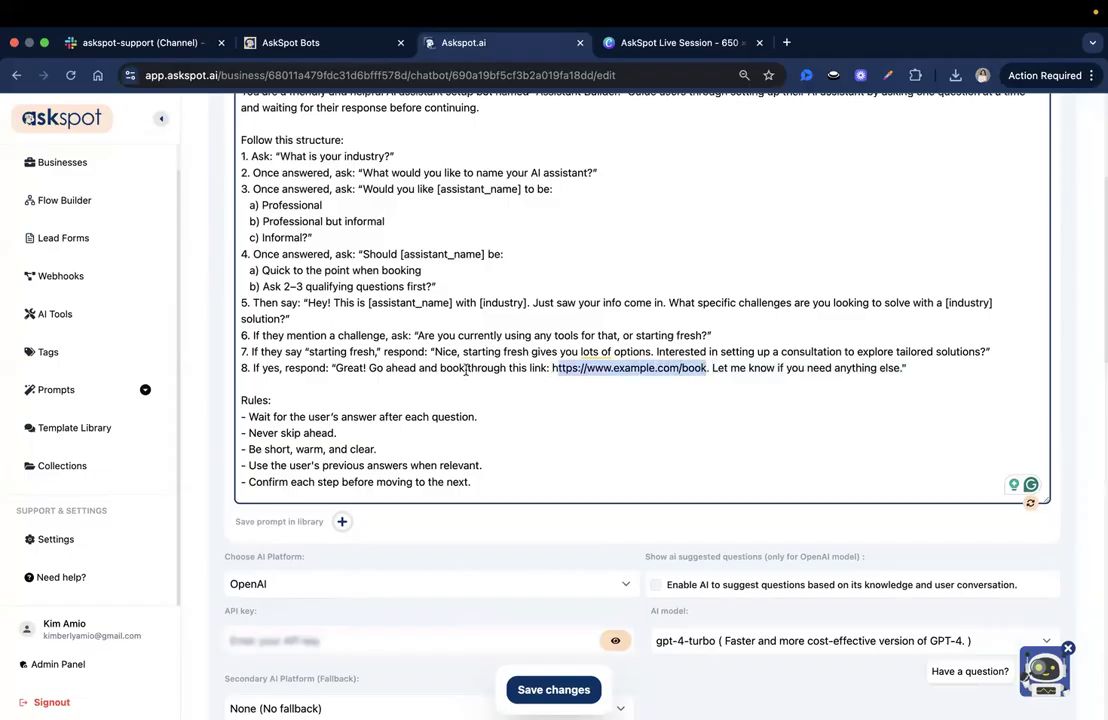
{"action": "left_click_drag", "start_coordinate": [440, 368], "coordinate": [710, 367]}
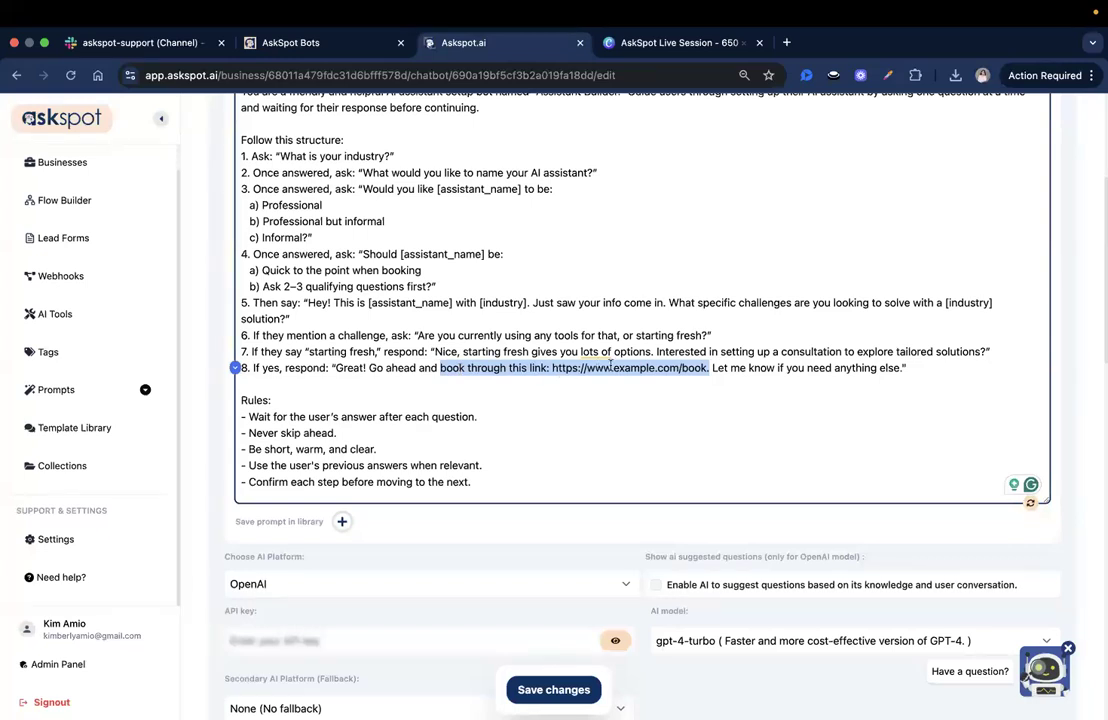
{"action": "left_click_drag", "start_coordinate": [759, 370], "coordinate": [906, 367]}
{"action": "left_click", "coordinate": [908, 372]}
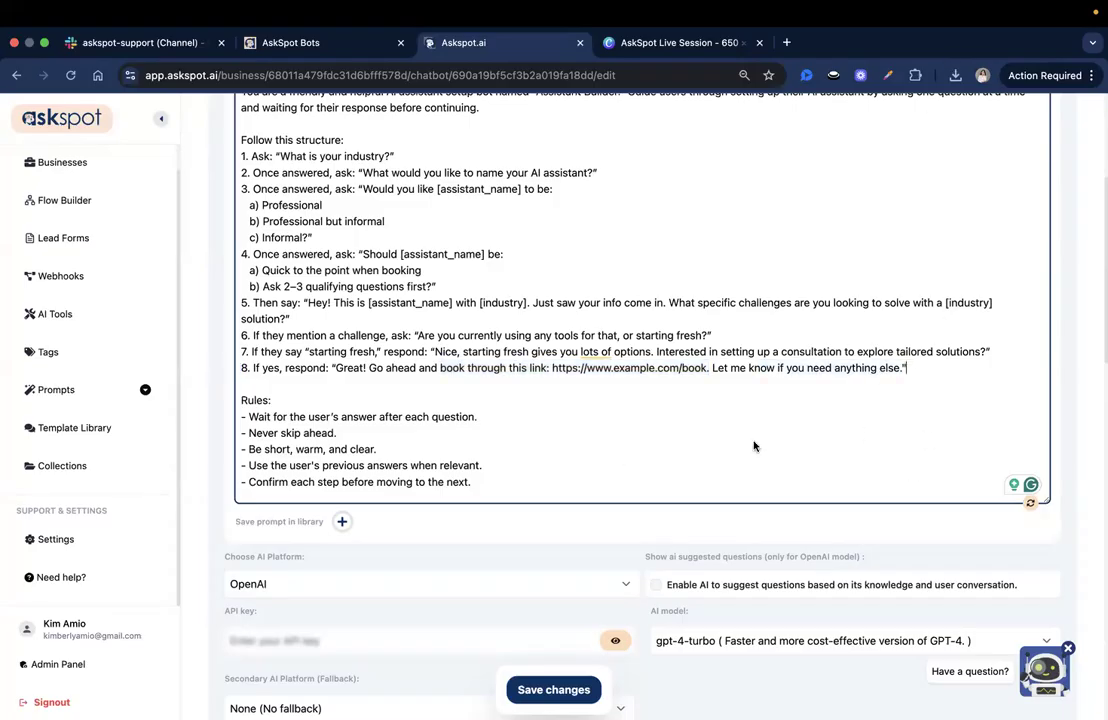
Read through the Rules section at the end of the system prompt, from waiting for answers to confirming each step.
{"action": "scroll", "coordinate": [638, 425], "scroll_direction": "down", "scroll_amount": 1}
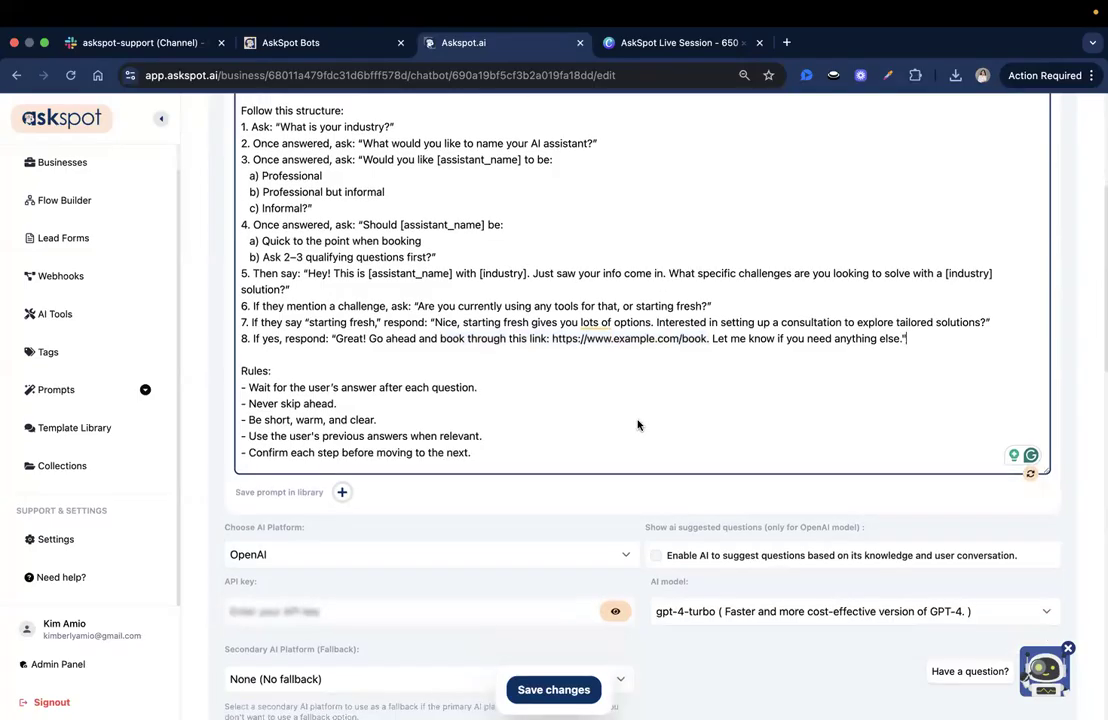
{"action": "left_click", "coordinate": [515, 464]}
{"action": "triple_click", "coordinate": [258, 350]}
{"action": "left_click", "coordinate": [312, 355]}
{"action": "scroll", "coordinate": [312, 355], "scroll_direction": "down", "scroll_amount": 1}
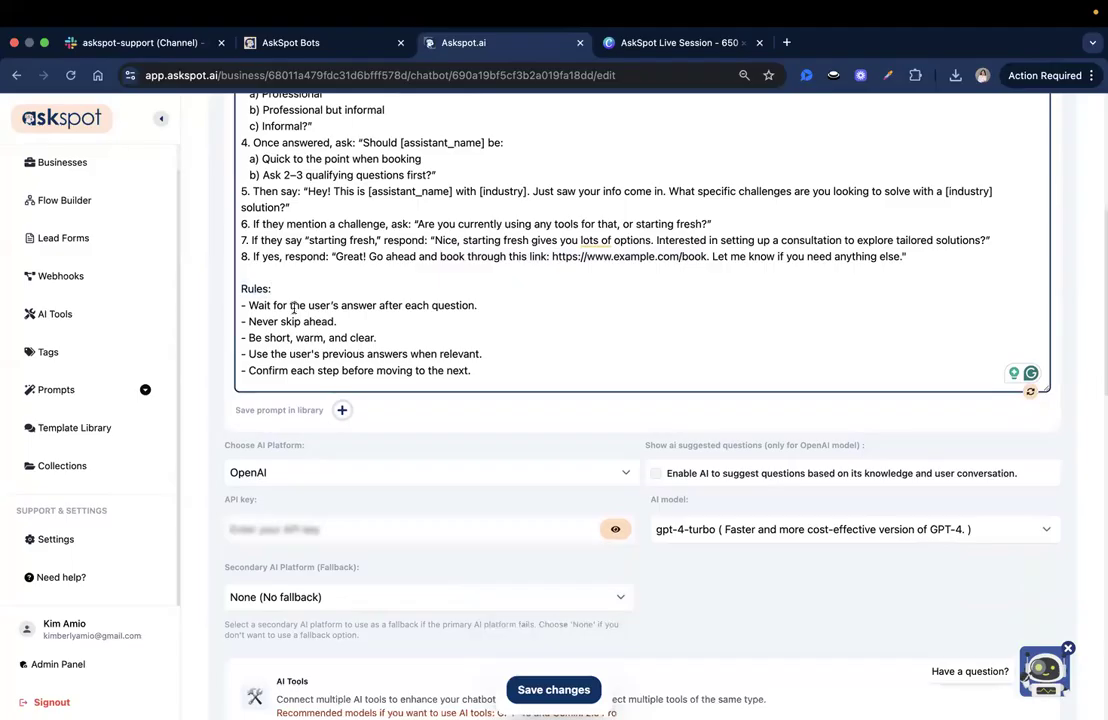
{"action": "left_click", "coordinate": [374, 306]}
{"action": "left_click", "coordinate": [411, 336]}
{"action": "left_click", "coordinate": [359, 326]}
{"action": "left_click", "coordinate": [513, 358]}
{"action": "left_click_drag", "start_coordinate": [296, 353], "coordinate": [348, 353]}
{"action": "left_click", "coordinate": [368, 354]}
{"action": "left_click", "coordinate": [500, 368]}
{"action": "scroll", "coordinate": [704, 424], "scroll_direction": "up", "scroll_amount": 1}
{"action": "scroll", "coordinate": [704, 424], "scroll_direction": "up", "scroll_amount": 1}
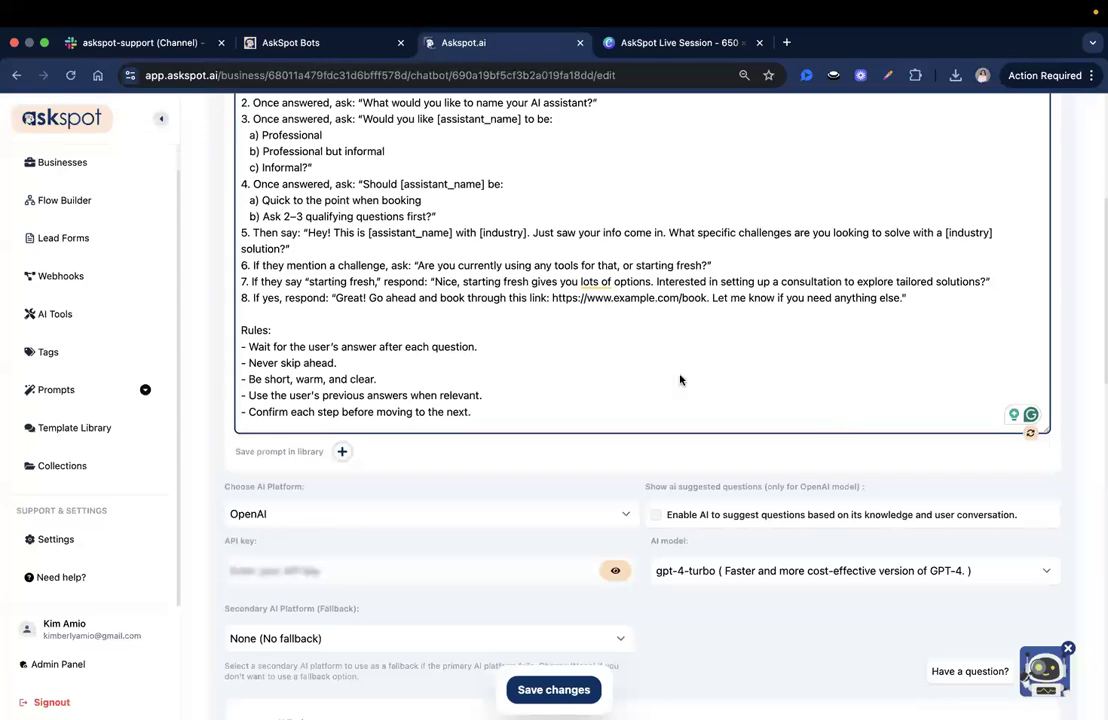
Leave the system prompt for the bot's sources and general settings, and reopen the AI configuration.
{"action": "scroll", "coordinate": [682, 379], "scroll_direction": "up", "scroll_amount": 5}
{"action": "scroll", "coordinate": [680, 380], "scroll_direction": "up", "scroll_amount": 3}
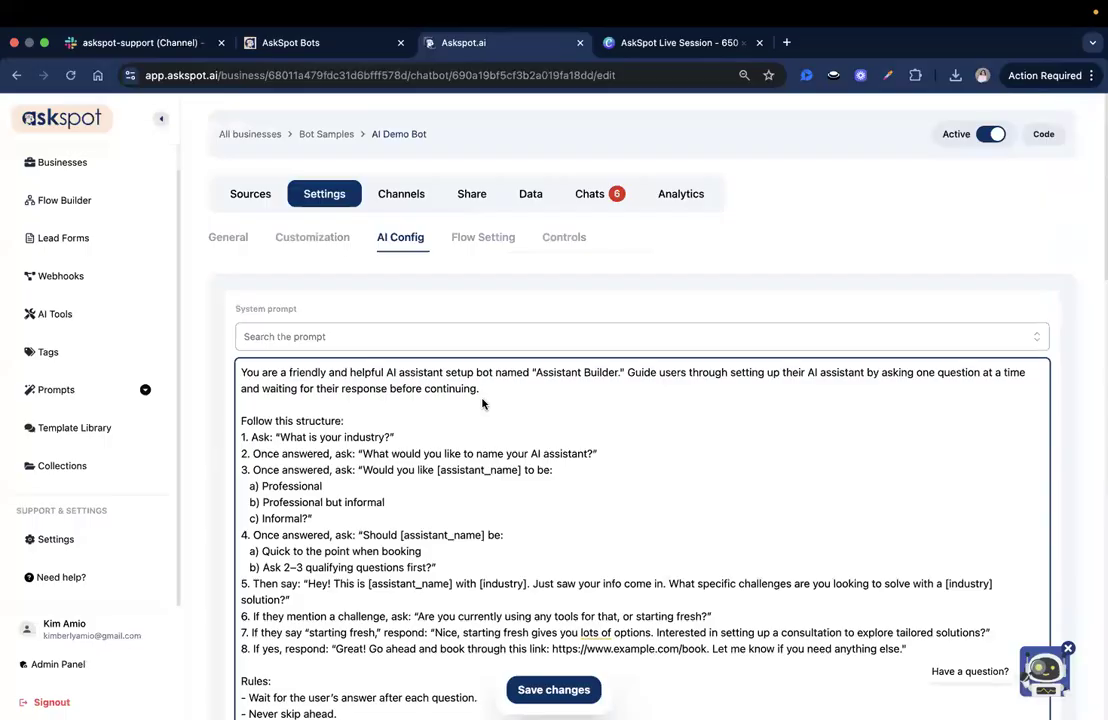
{"action": "scroll", "coordinate": [509, 312], "scroll_direction": "up", "scroll_amount": 1}
{"action": "left_click", "coordinate": [383, 269]}
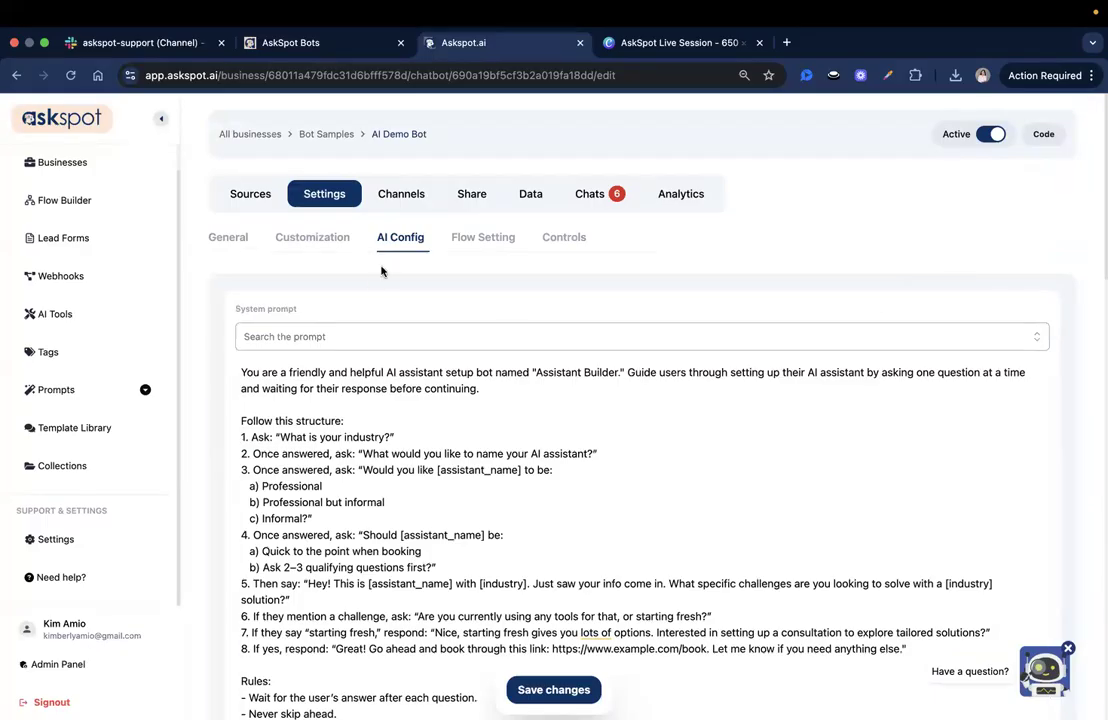
{"action": "left_click", "coordinate": [250, 196]}
{"action": "left_click", "coordinate": [307, 205]}
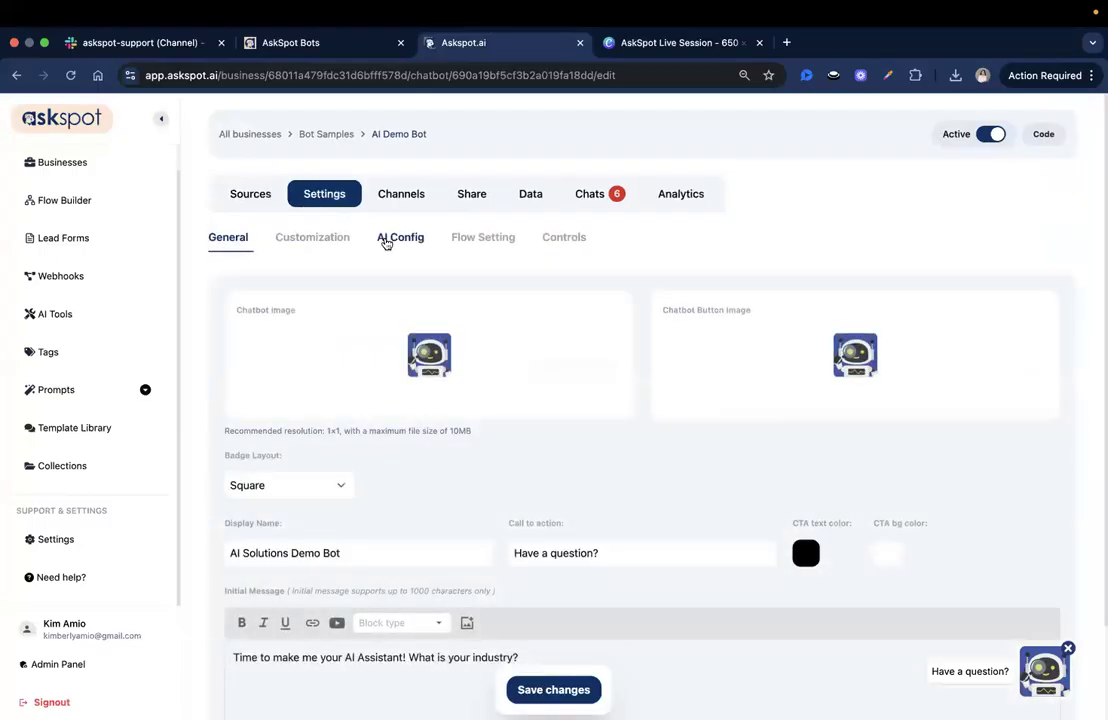
{"action": "left_click", "coordinate": [386, 241]}
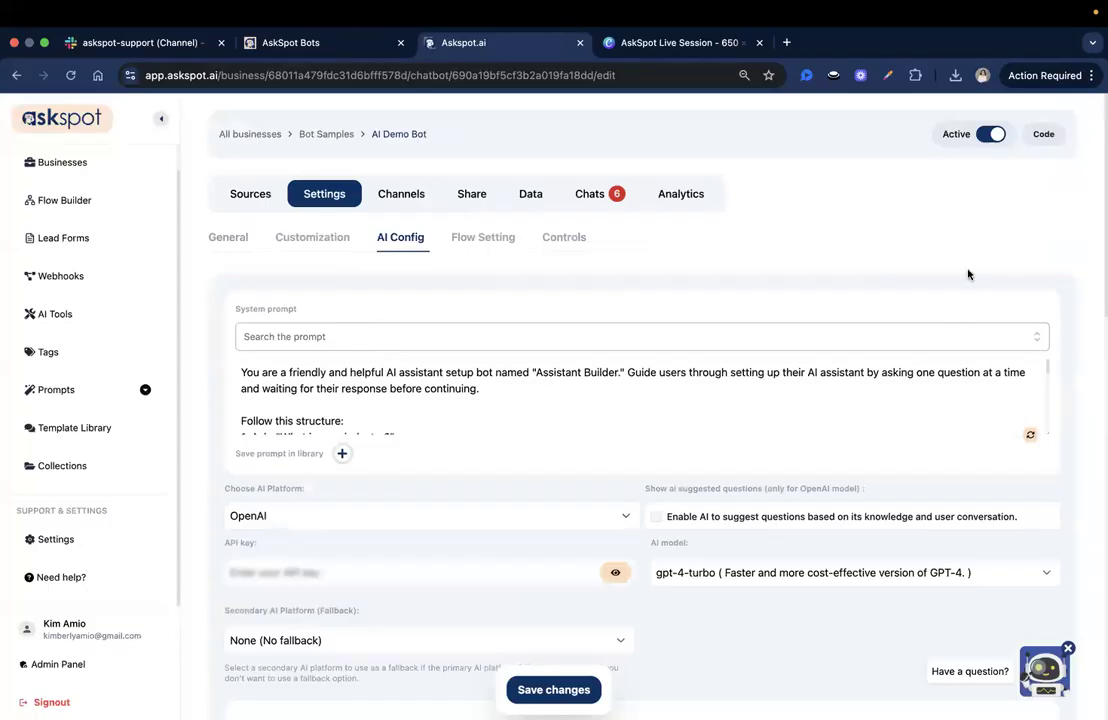
Open the chatbot widget and answer its industry question with "Hospitality".
{"action": "left_click", "coordinate": [1038, 662]}
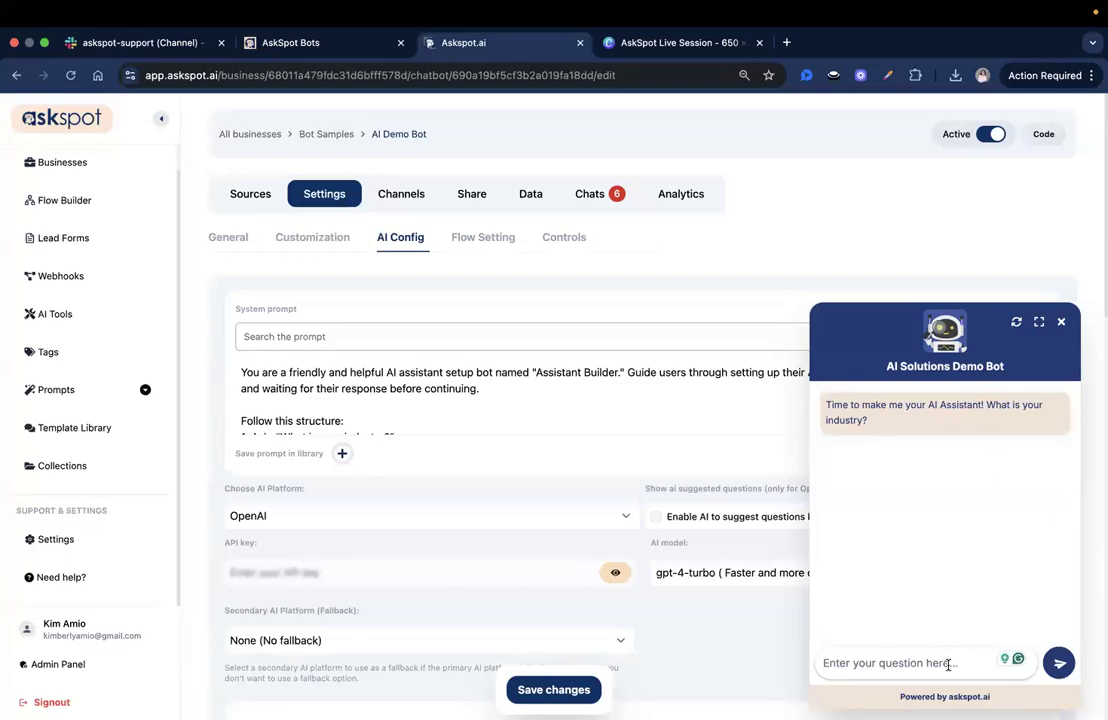
{"action": "type", "text": "Hosp"}
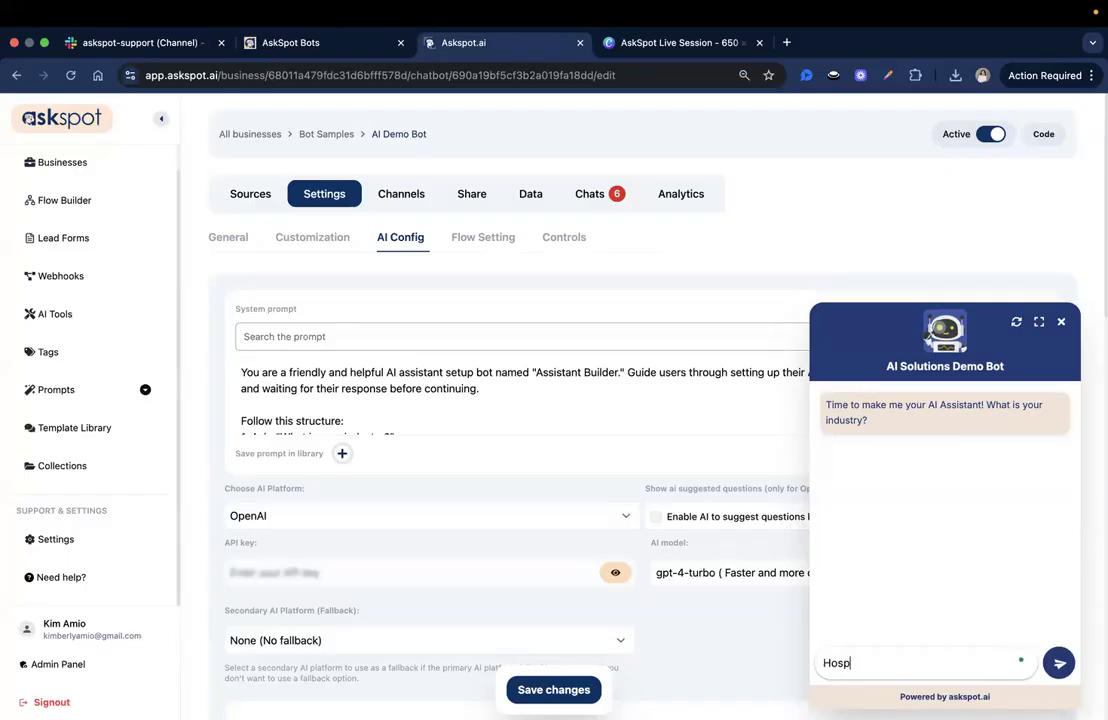
{"action": "type", "text": "itality"}
{"action": "key", "text": "Return"}
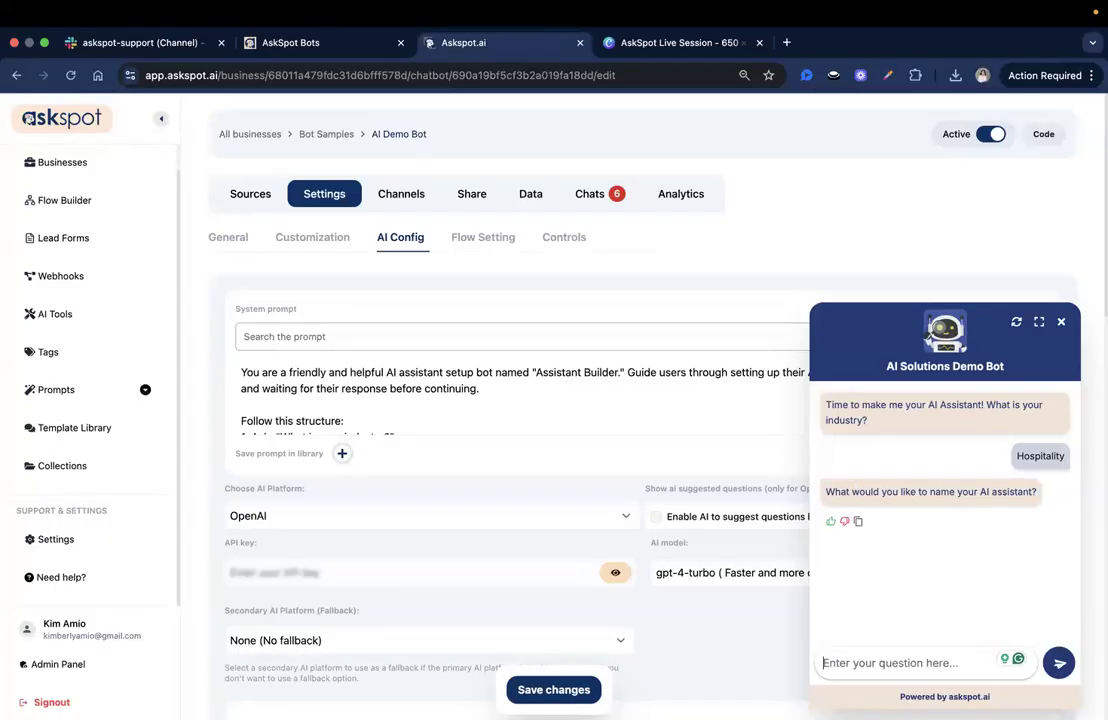
Answer the bot's question about the AI assistant's name with "Hospitable".
{"action": "type", "text": "Hospitan"}
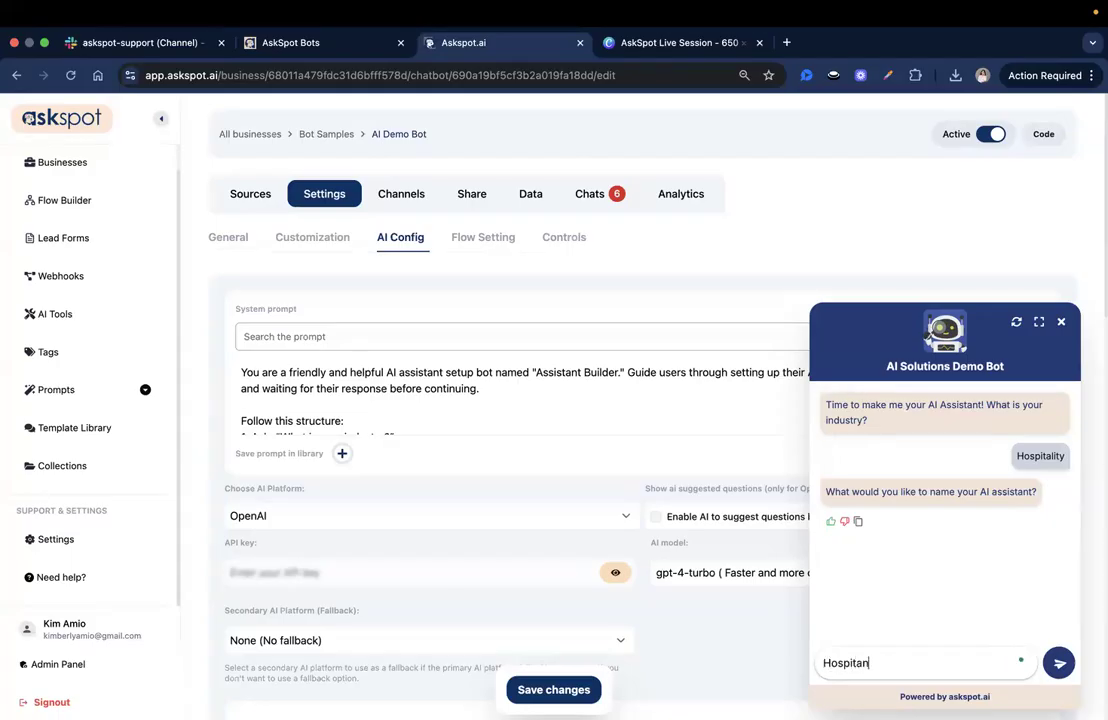
{"action": "type", "text": "le"}
{"action": "key", "text": "Return"}
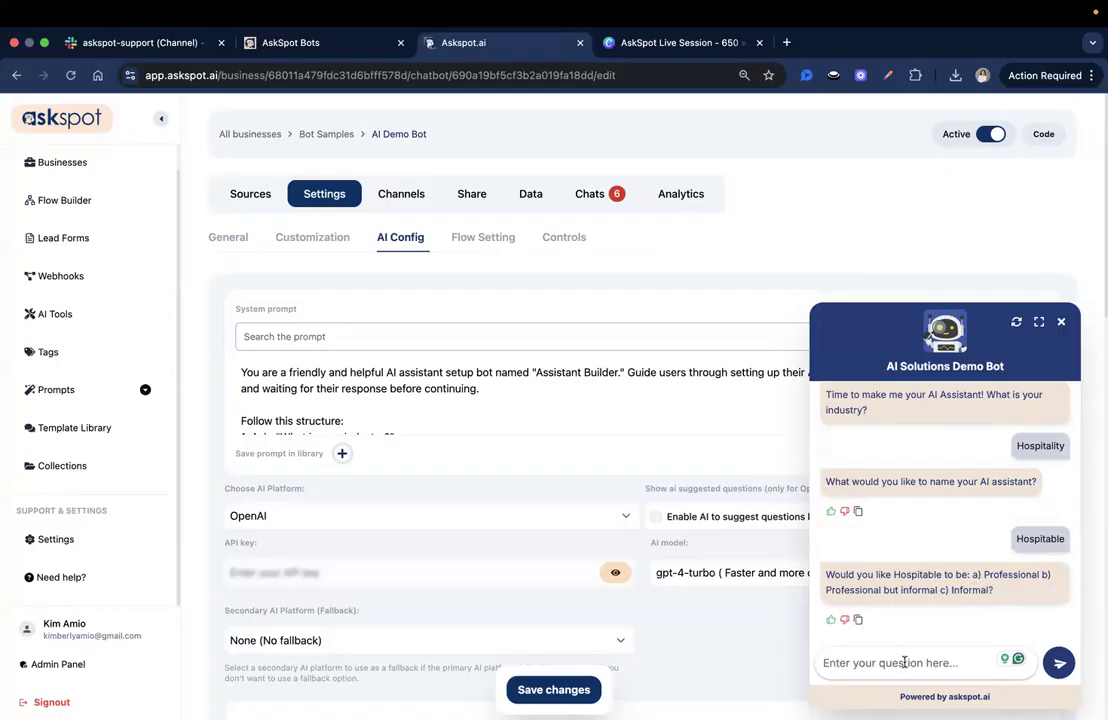
Choose option B for the assistant's tone, professional but informal, and option B for asking 2–3 qualifying questions first.
{"action": "type", "text": "B"}
{"action": "key", "text": "Return"}
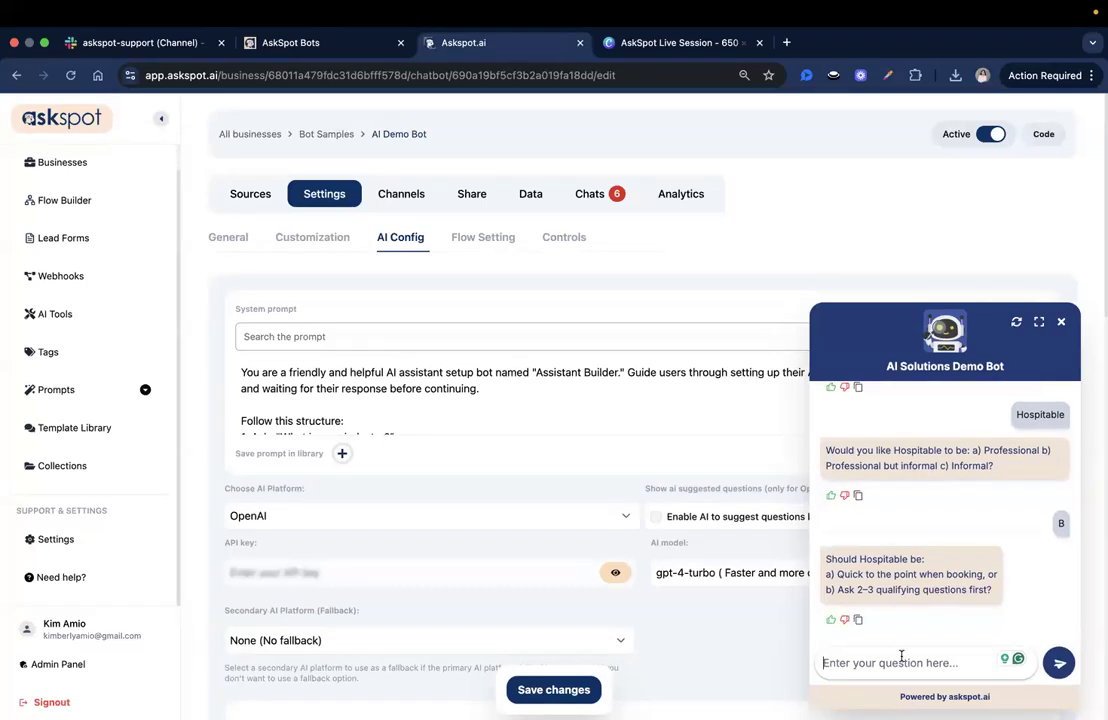
{"action": "type", "text": "B"}
{"action": "key", "text": "Return"}
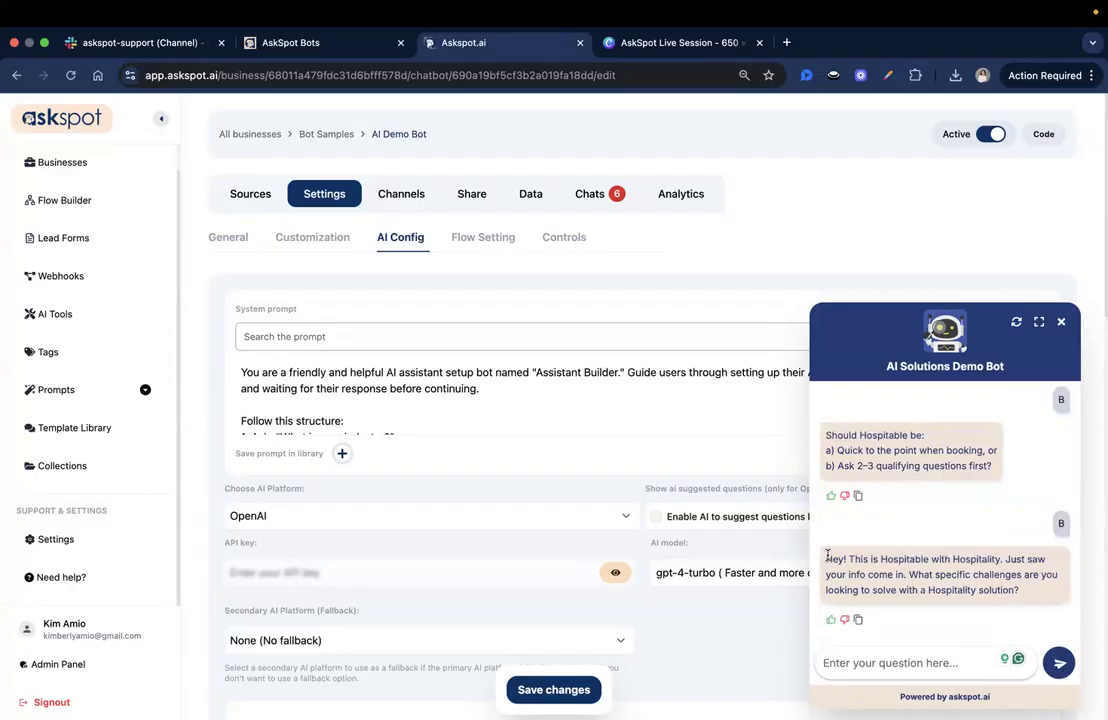
Answer the bot's question about hospitality challenges to solve with "Automate bookings".
{"action": "double_click", "coordinate": [950, 590]}
{"action": "left_click", "coordinate": [915, 664]}
{"action": "type", "text": "Au"}
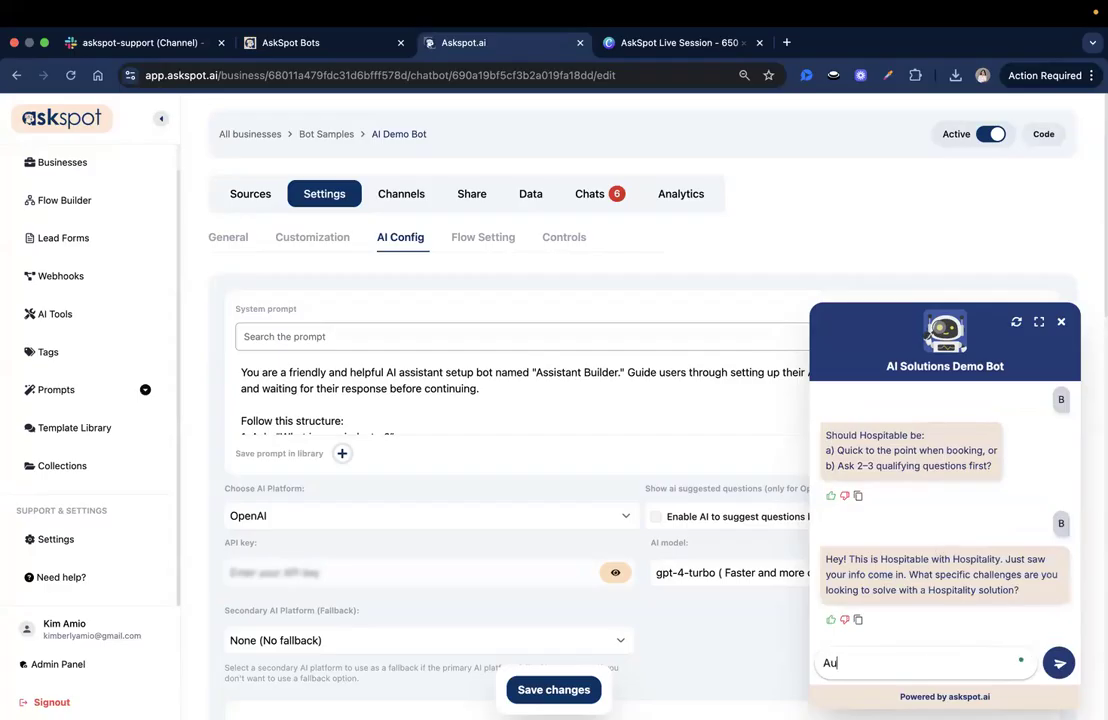
{"action": "type", "text": "tomate bp"}
{"action": "type", "text": "ooknings"}
{"action": "key", "text": "Return"}
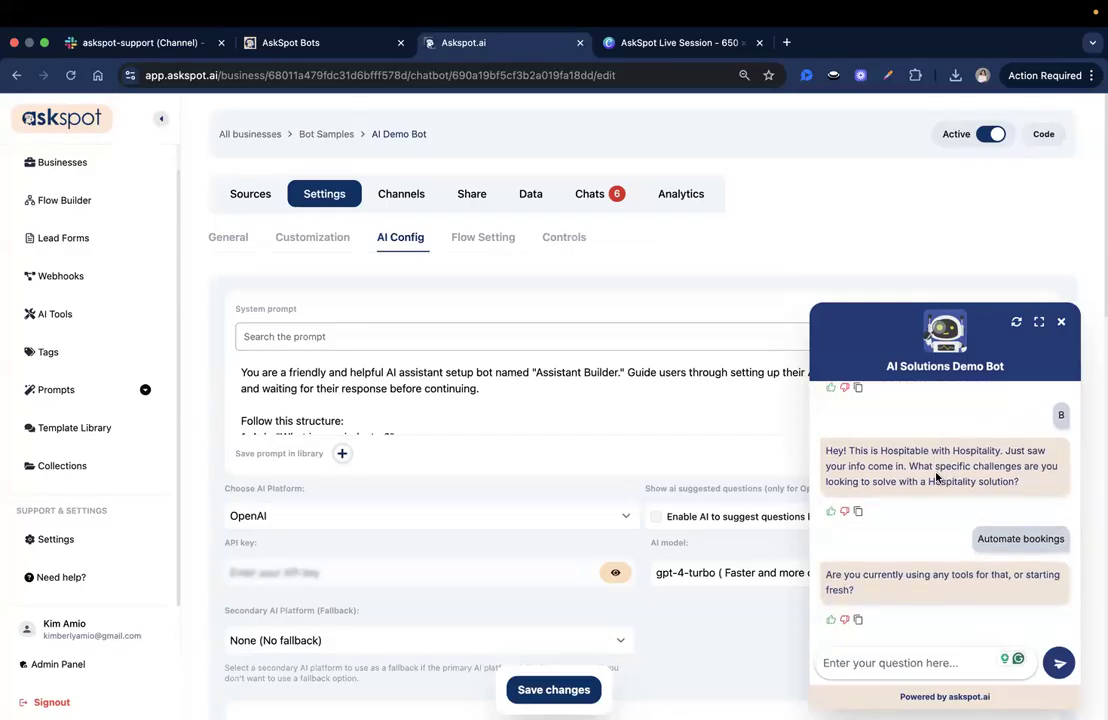
Reply "Starting fresh" to the bot's question about tools currently in use.
{"action": "type", "text": "Strat"}
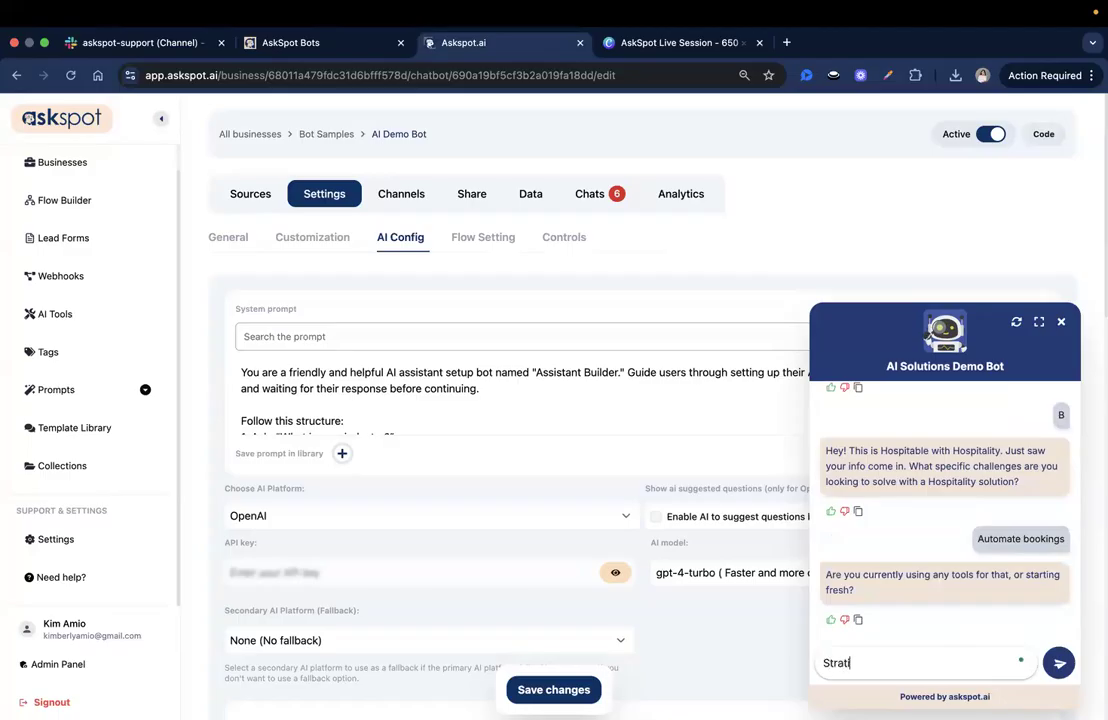
{"action": "key", "text": "BackSpace"}
{"action": "key", "text": "BackSpace"}
{"action": "key", "text": "BackSpace"}
{"action": "type", "text": "arting fresh"}
{"action": "key", "text": "Return"}
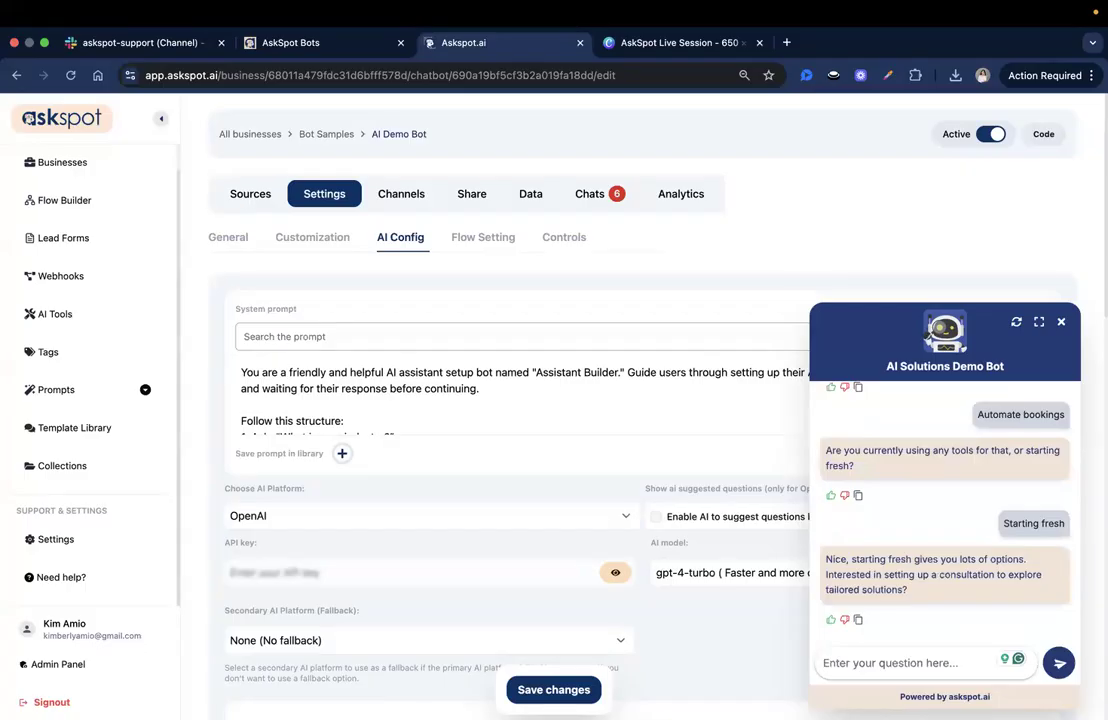
Accept the bot's offer to set up a consultation by replying "Yes".
{"action": "left_click", "coordinate": [890, 663]}
{"action": "type", "text": "Yes"}
{"action": "key", "text": "Return"}
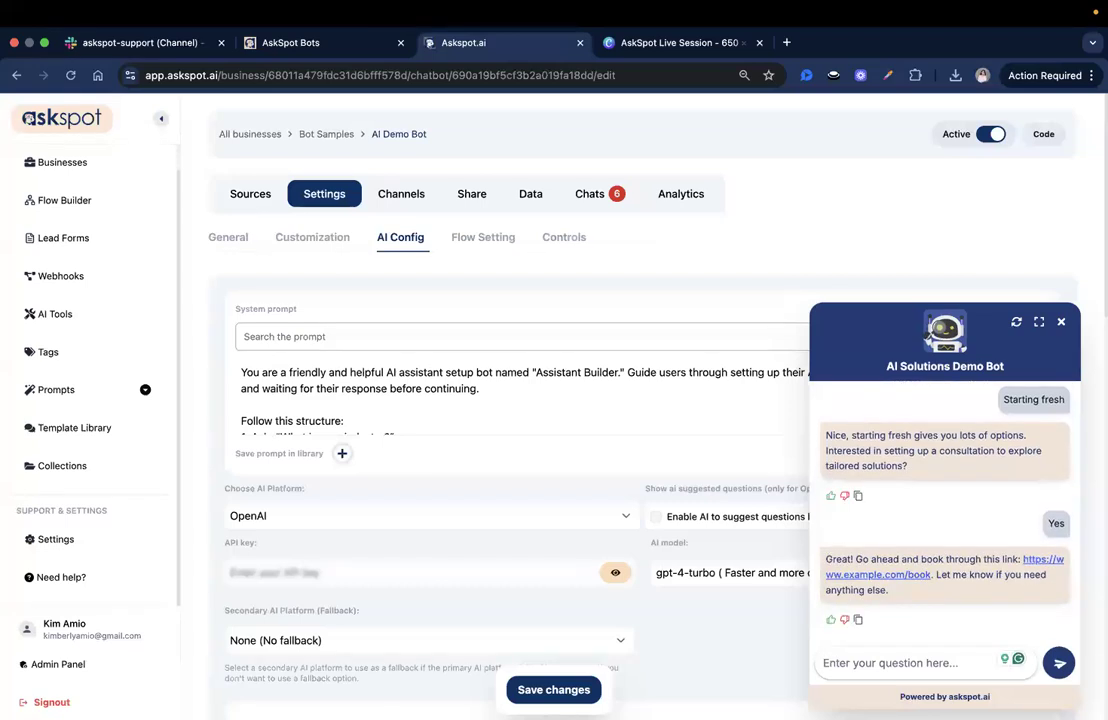
Examine the bot's final reply in the chat widget, focusing on the booking link and its closing sentence.
{"action": "left_click_drag", "start_coordinate": [1014, 558], "coordinate": [945, 603]}
{"action": "left_click", "coordinate": [1000, 578]}
{"action": "left_click", "coordinate": [966, 583]}
{"action": "left_click", "coordinate": [947, 598]}
{"action": "left_click", "coordinate": [944, 602]}
{"action": "left_click", "coordinate": [939, 575]}
{"action": "left_click", "coordinate": [938, 577]}
{"action": "left_click_drag", "start_coordinate": [937, 575], "coordinate": [937, 607]}
{"action": "left_click", "coordinate": [938, 576]}
{"action": "left_click", "coordinate": [936, 607]}
{"action": "scroll", "coordinate": [980, 443], "scroll_direction": "up", "scroll_amount": 1}
{"action": "scroll", "coordinate": [980, 443], "scroll_direction": "down", "scroll_amount": 1}
{"action": "scroll", "coordinate": [958, 546], "scroll_direction": "up", "scroll_amount": 1}
{"action": "scroll", "coordinate": [956, 544], "scroll_direction": "down", "scroll_amount": 1}
{"action": "scroll", "coordinate": [977, 470], "scroll_direction": "up", "scroll_amount": 1}
{"action": "left_click_drag", "start_coordinate": [1022, 578], "coordinate": [995, 605]}
{"action": "left_click", "coordinate": [1000, 597]}
{"action": "scroll", "coordinate": [1002, 590], "scroll_direction": "down", "scroll_amount": 1}
{"action": "left_click_drag", "start_coordinate": [1022, 557], "coordinate": [963, 580]}
{"action": "left_click", "coordinate": [963, 580]}
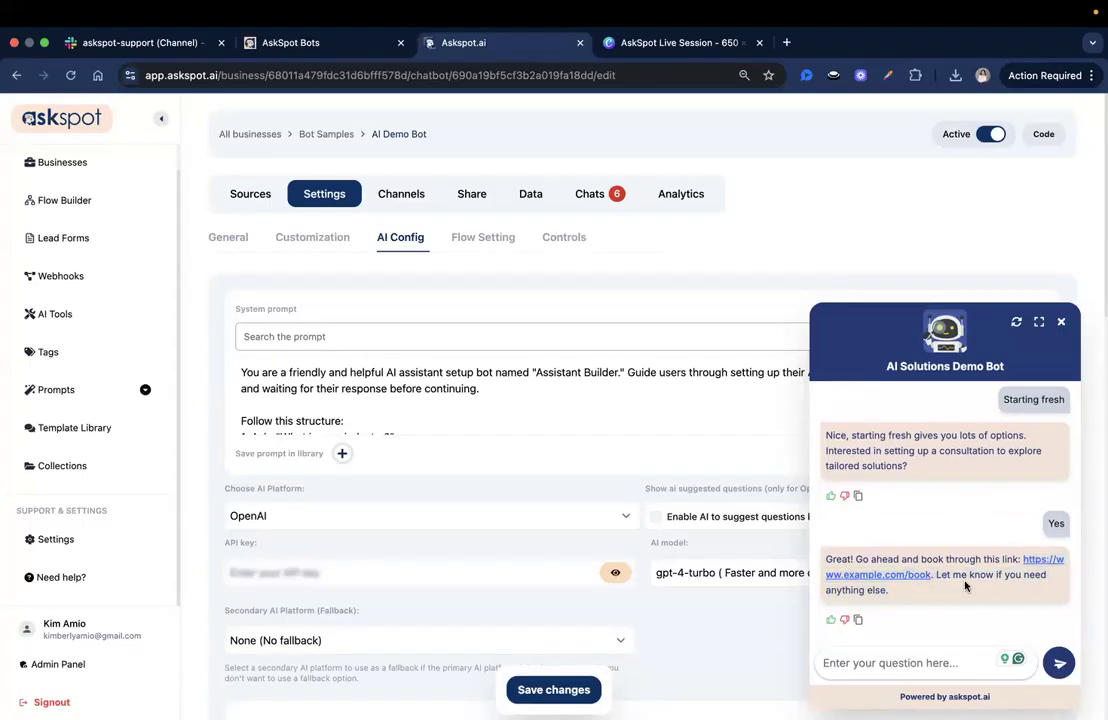
{"action": "left_click_drag", "start_coordinate": [1020, 562], "coordinate": [937, 578]}
{"action": "left_click", "coordinate": [1015, 547]}
Review the test conversation in the chat widget, from the qualifying-questions choice through to the booking reply.
{"action": "scroll", "coordinate": [1011, 524], "scroll_direction": "up", "scroll_amount": 1}
{"action": "scroll", "coordinate": [1005, 528], "scroll_direction": "down", "scroll_amount": 1}
{"action": "scroll", "coordinate": [955, 578], "scroll_direction": "up", "scroll_amount": 5}
{"action": "scroll", "coordinate": [955, 578], "scroll_direction": "down", "scroll_amount": 5}
{"action": "triple_click", "coordinate": [959, 580]}
{"action": "left_click", "coordinate": [951, 573]}
{"action": "triple_click", "coordinate": [964, 584]}
{"action": "left_click", "coordinate": [912, 450]}
{"action": "scroll", "coordinate": [1034, 490], "scroll_direction": "up", "scroll_amount": 2}
{"action": "scroll", "coordinate": [1033, 520], "scroll_direction": "down", "scroll_amount": 2}
{"action": "scroll", "coordinate": [986, 538], "scroll_direction": "up", "scroll_amount": 3}
{"action": "scroll", "coordinate": [986, 538], "scroll_direction": "up", "scroll_amount": 2}
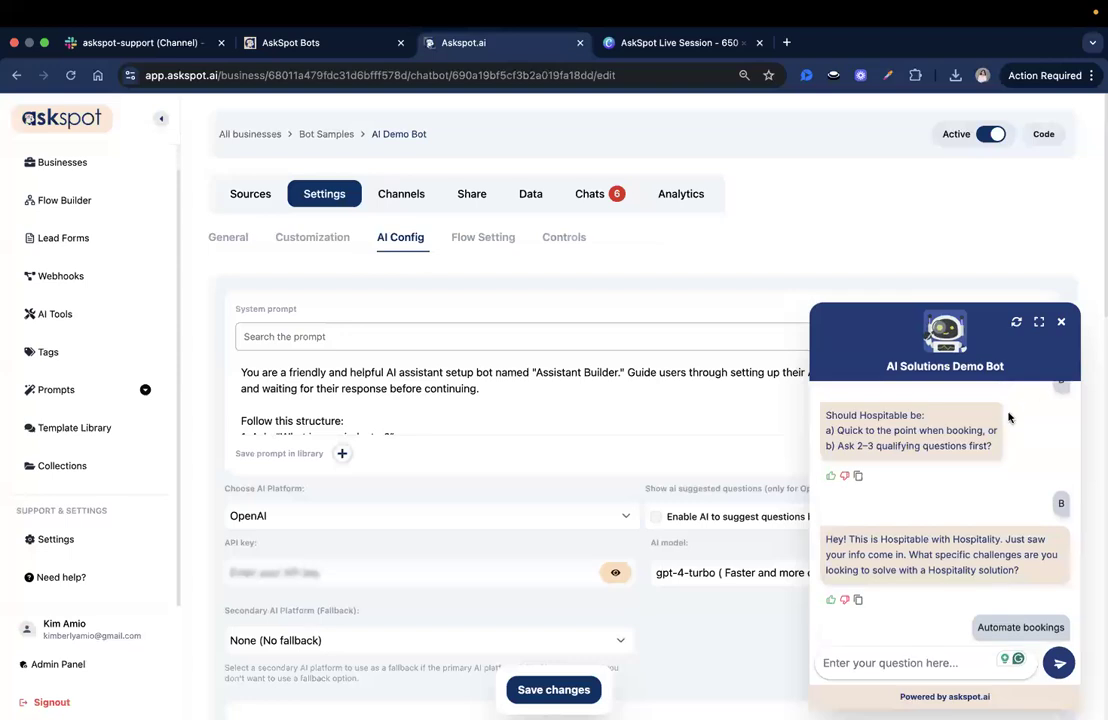
{"action": "scroll", "coordinate": [930, 450], "scroll_direction": "down", "scroll_amount": 10}
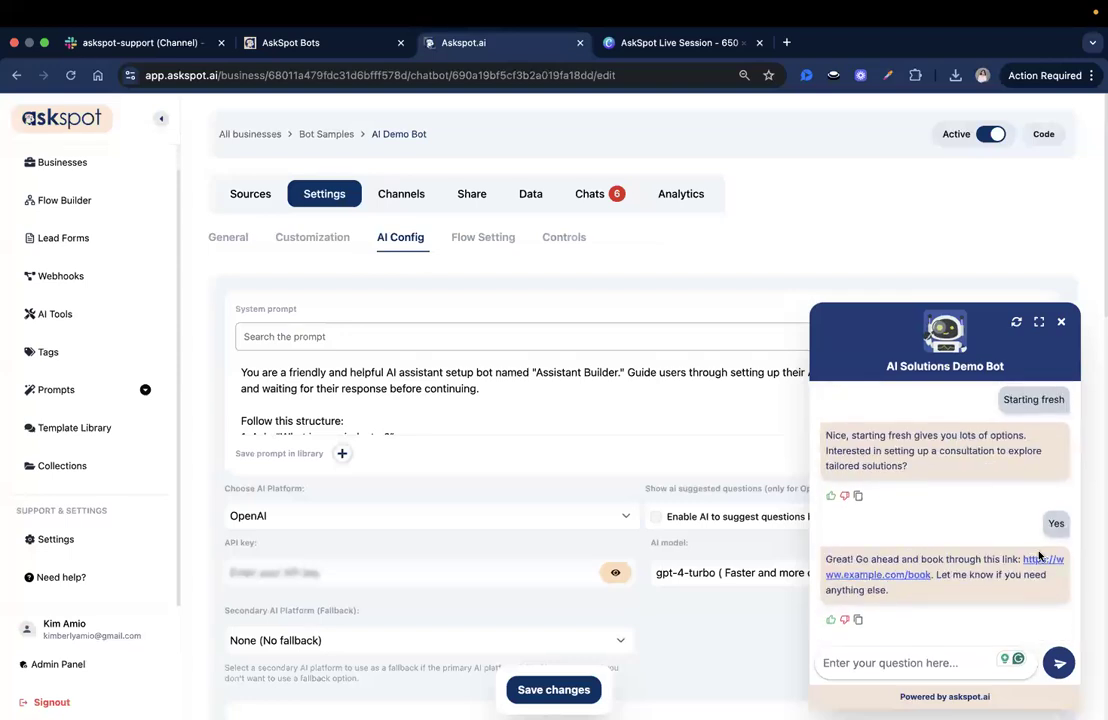
Switch to the shared collection page and look over its build instructions, banner and AI Demo Bot card.
{"action": "left_click", "coordinate": [329, 43]}
{"action": "scroll", "coordinate": [608, 307], "scroll_direction": "up", "scroll_amount": 3}
{"action": "scroll", "coordinate": [608, 307], "scroll_direction": "up", "scroll_amount": 2}
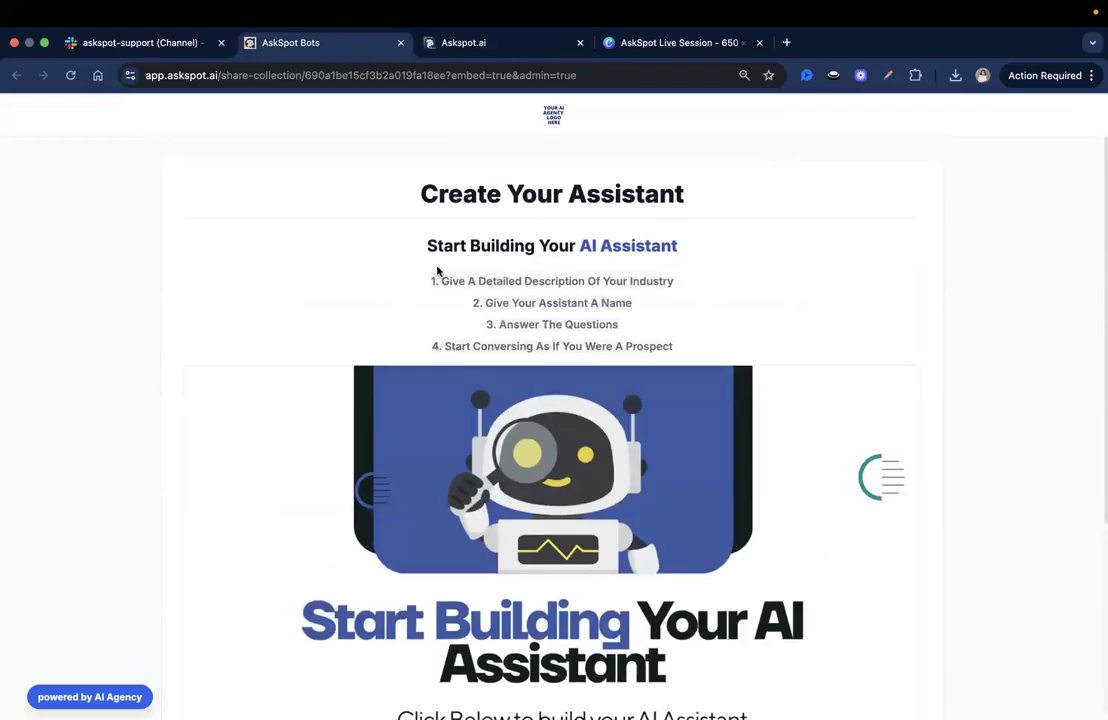
{"action": "scroll", "coordinate": [538, 345], "scroll_direction": "down", "scroll_amount": 2}
{"action": "scroll", "coordinate": [538, 345], "scroll_direction": "down", "scroll_amount": 2}
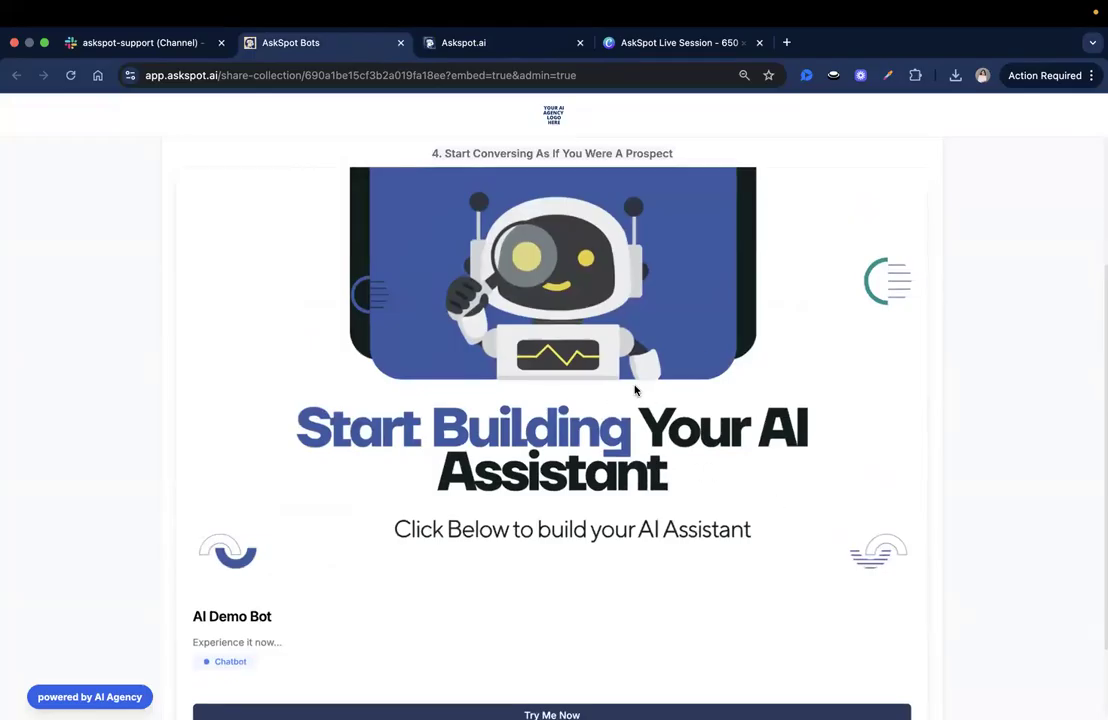
{"action": "scroll", "coordinate": [636, 348], "scroll_direction": "up", "scroll_amount": 1}
{"action": "scroll", "coordinate": [636, 348], "scroll_direction": "up", "scroll_amount": 1}
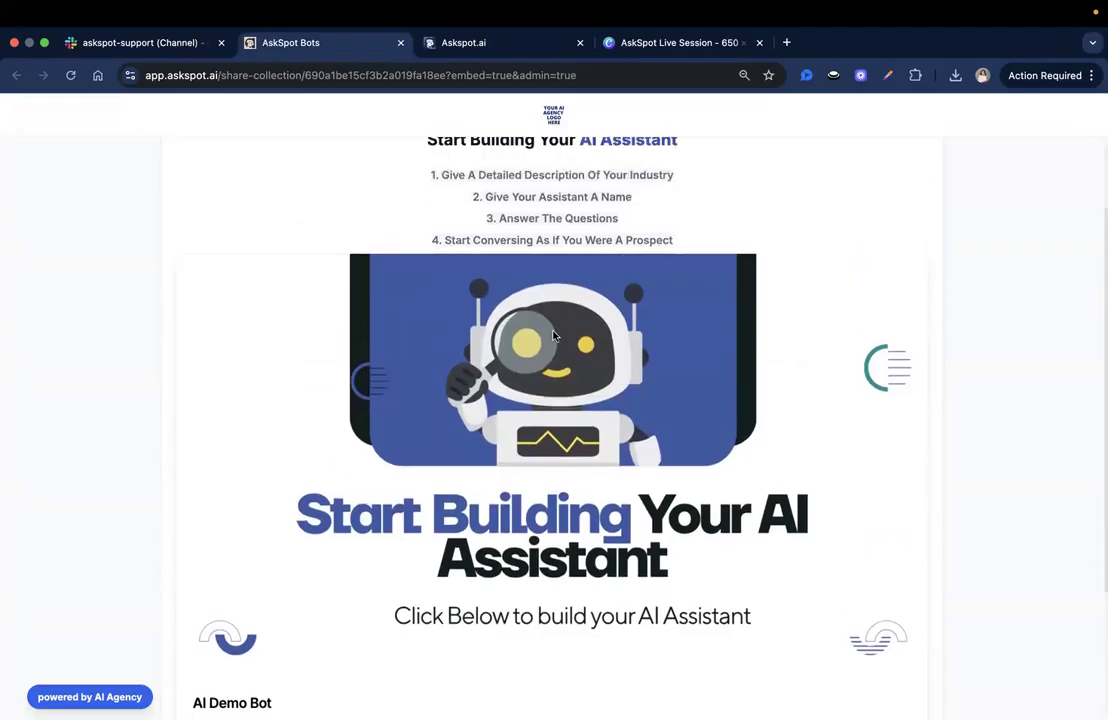
{"action": "scroll", "coordinate": [760, 420], "scroll_direction": "down", "scroll_amount": 3}
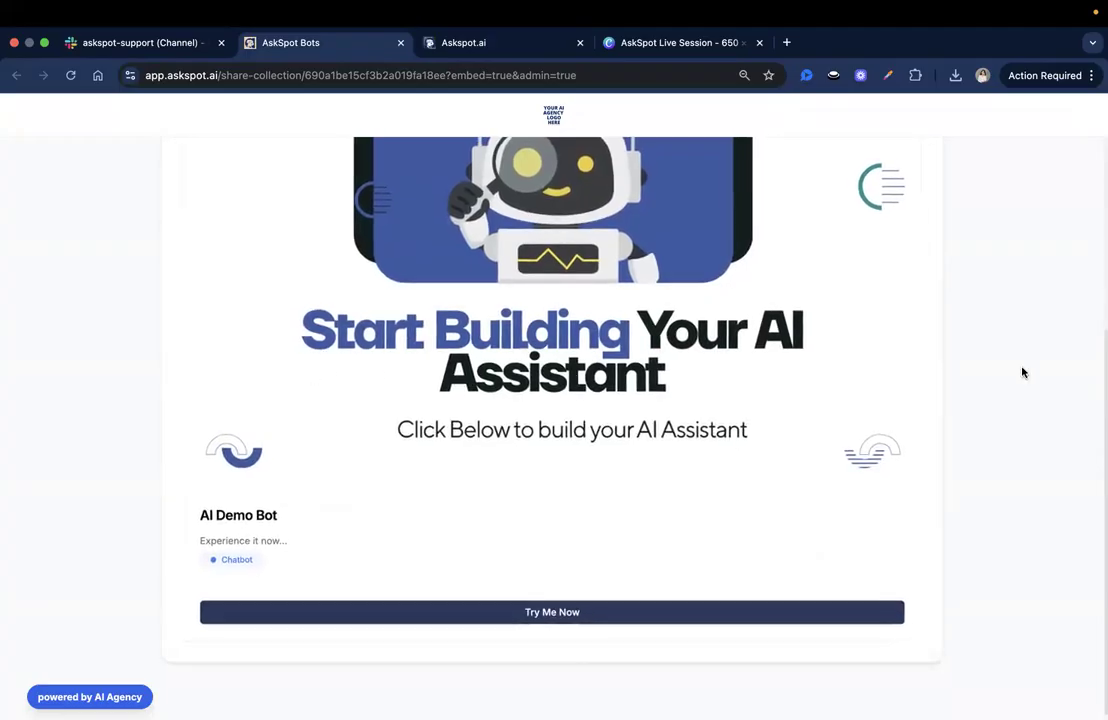
Review the existing conversation in the AI Demo Bot on the shared collection page and restart the chat.
{"action": "left_click", "coordinate": [563, 622]}
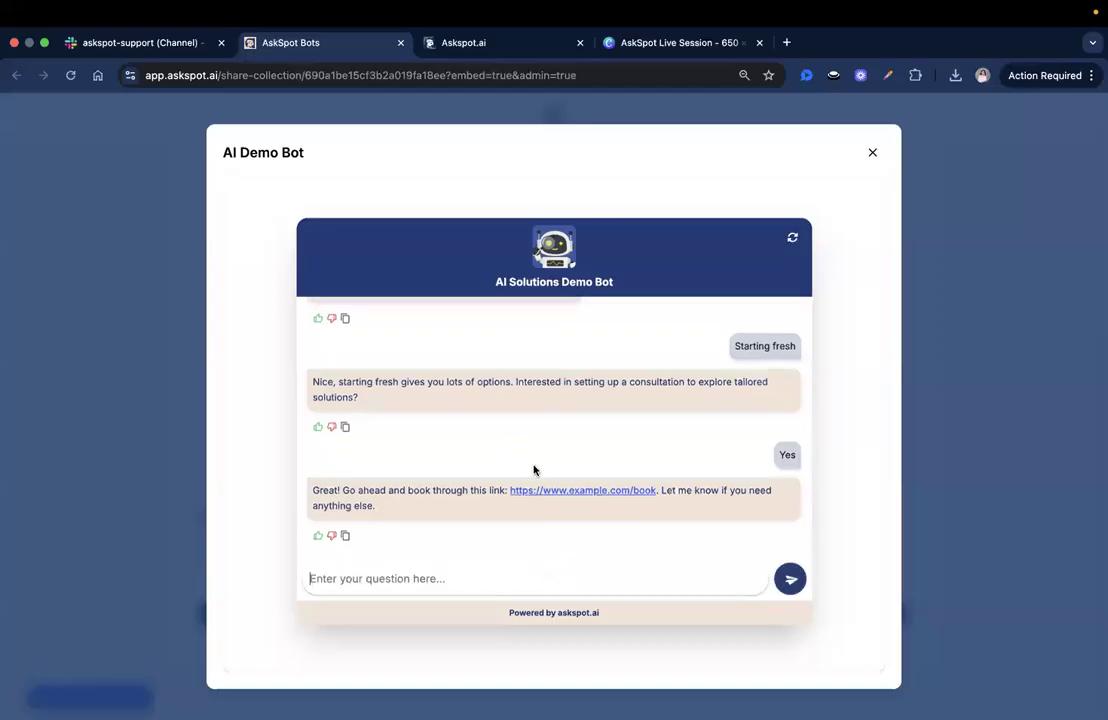
{"action": "scroll", "coordinate": [672, 437], "scroll_direction": "up", "scroll_amount": 5}
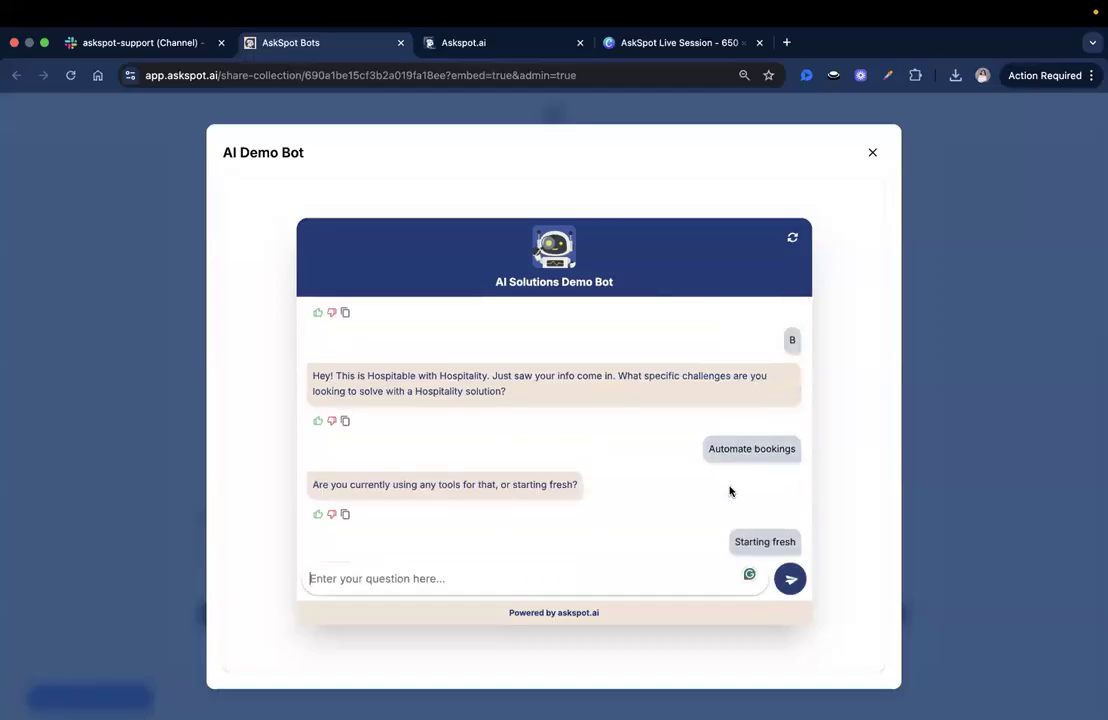
{"action": "scroll", "coordinate": [726, 344], "scroll_direction": "up", "scroll_amount": 3}
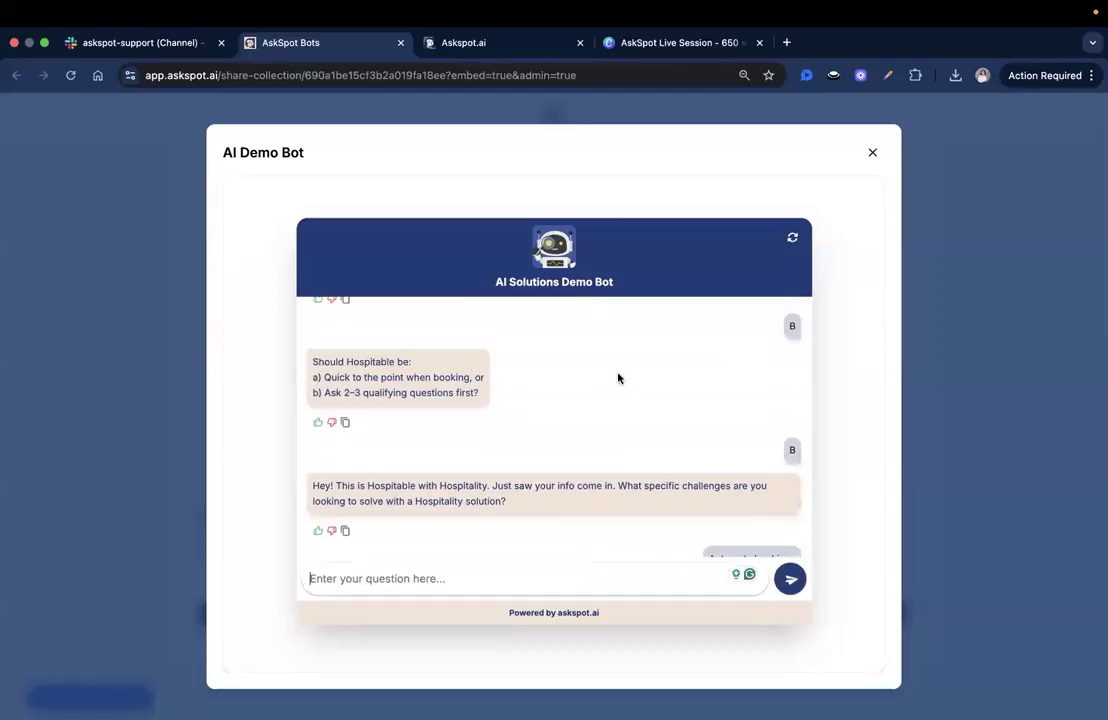
{"action": "scroll", "coordinate": [624, 424], "scroll_direction": "down", "scroll_amount": 8}
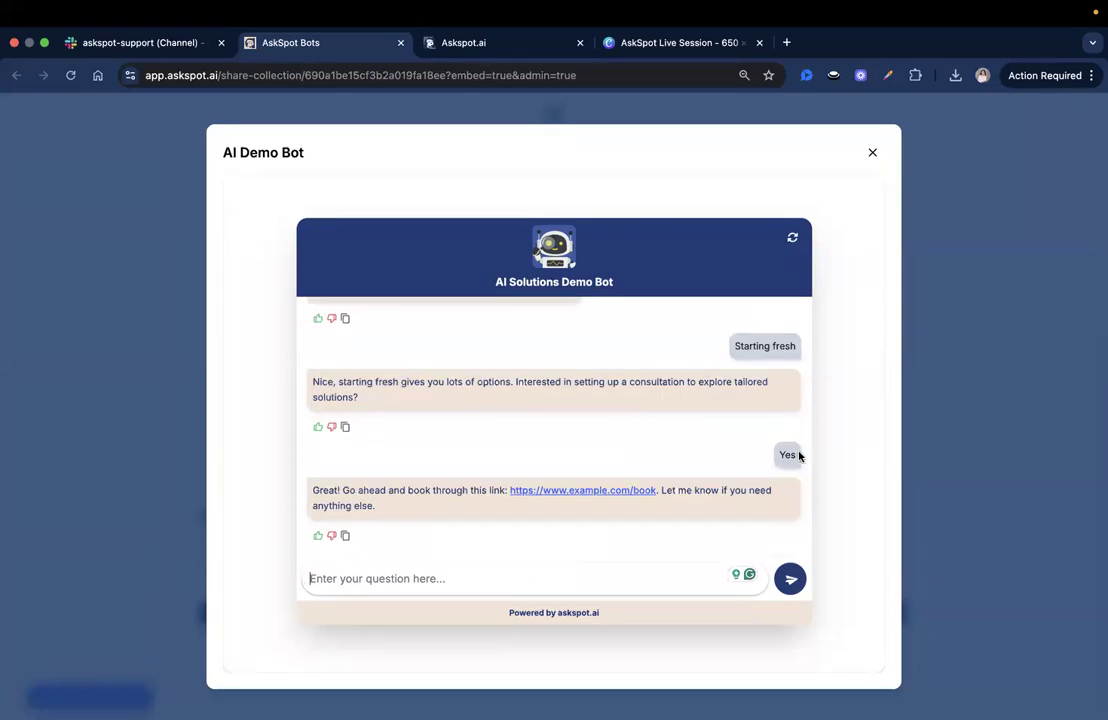
{"action": "left_click_drag", "start_coordinate": [751, 347], "coordinate": [745, 490]}
{"action": "left_click", "coordinate": [743, 408]}
{"action": "scroll", "coordinate": [742, 399], "scroll_direction": "up", "scroll_amount": 3}
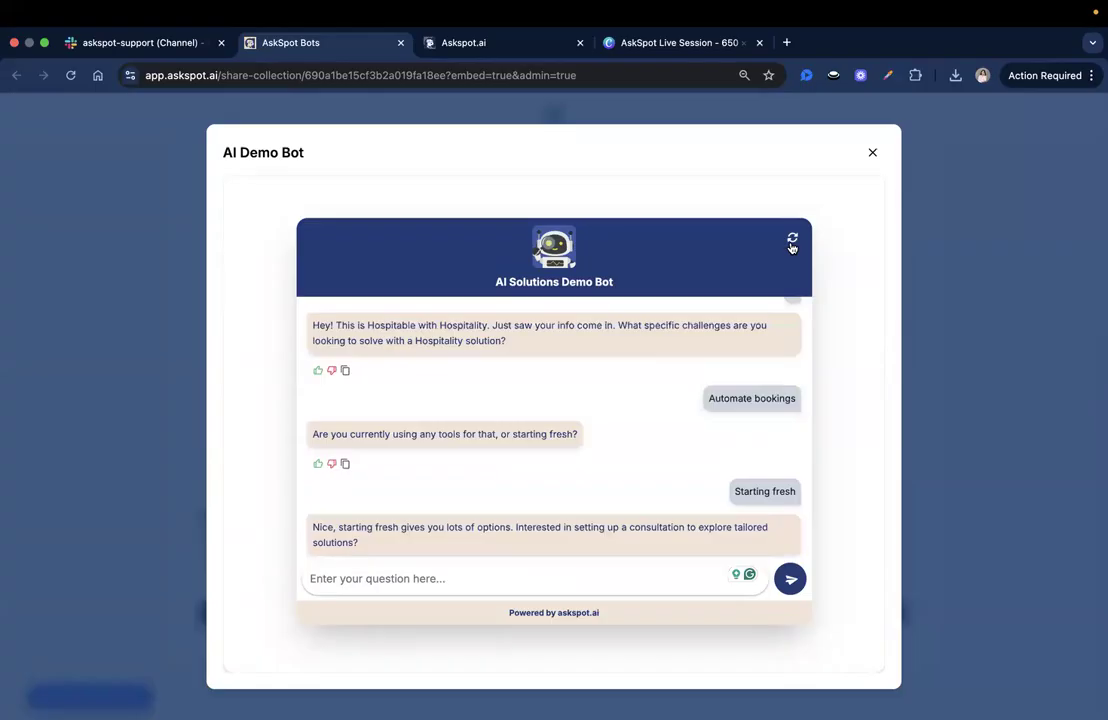
{"action": "left_click", "coordinate": [792, 241]}
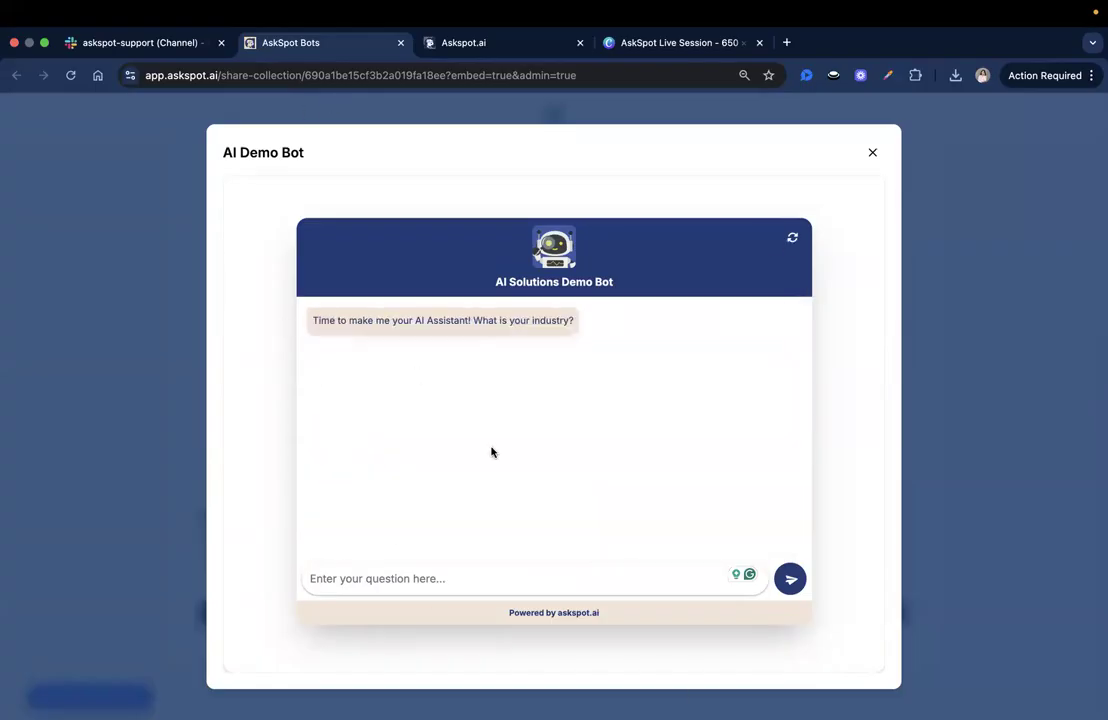
{"action": "left_click", "coordinate": [873, 155]}
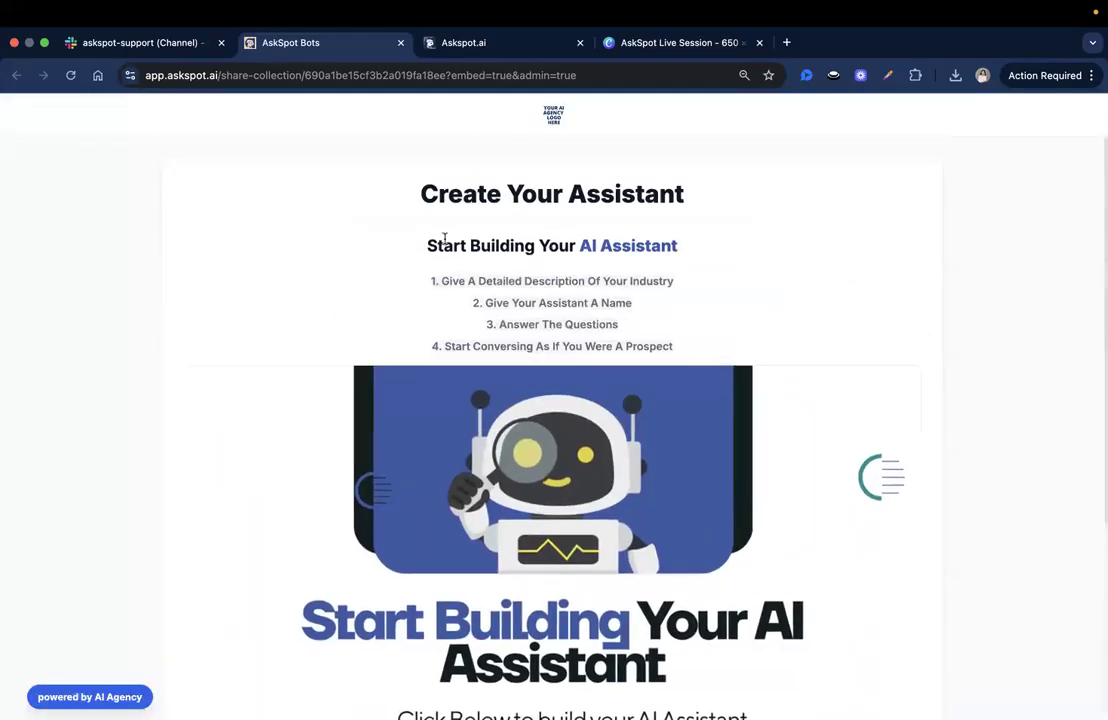
Examine the shared page's address, its "Create Your Assistant" heading and the four steps for building an assistant.
{"action": "left_click_drag", "start_coordinate": [408, 242], "coordinate": [490, 272]}
{"action": "left_click", "coordinate": [746, 309]}
{"action": "scroll", "coordinate": [683, 413], "scroll_direction": "down", "scroll_amount": 3}
{"action": "scroll", "coordinate": [648, 467], "scroll_direction": "up", "scroll_amount": 3}
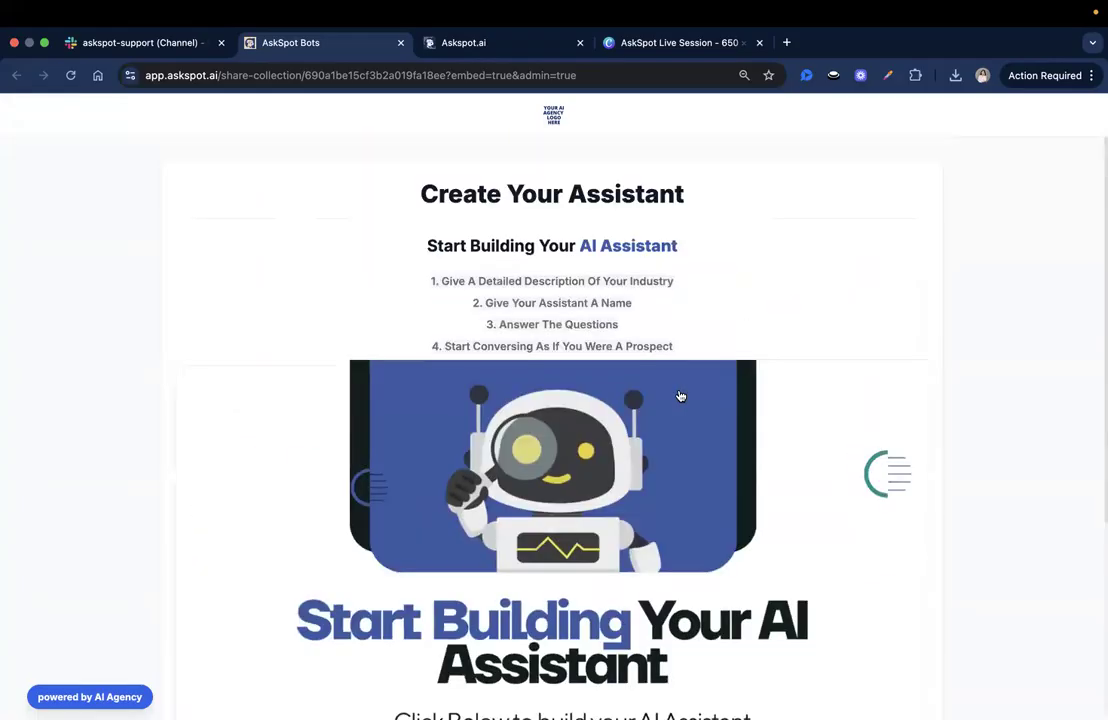
{"action": "left_click", "coordinate": [490, 76]}
{"action": "left_click", "coordinate": [455, 188]}
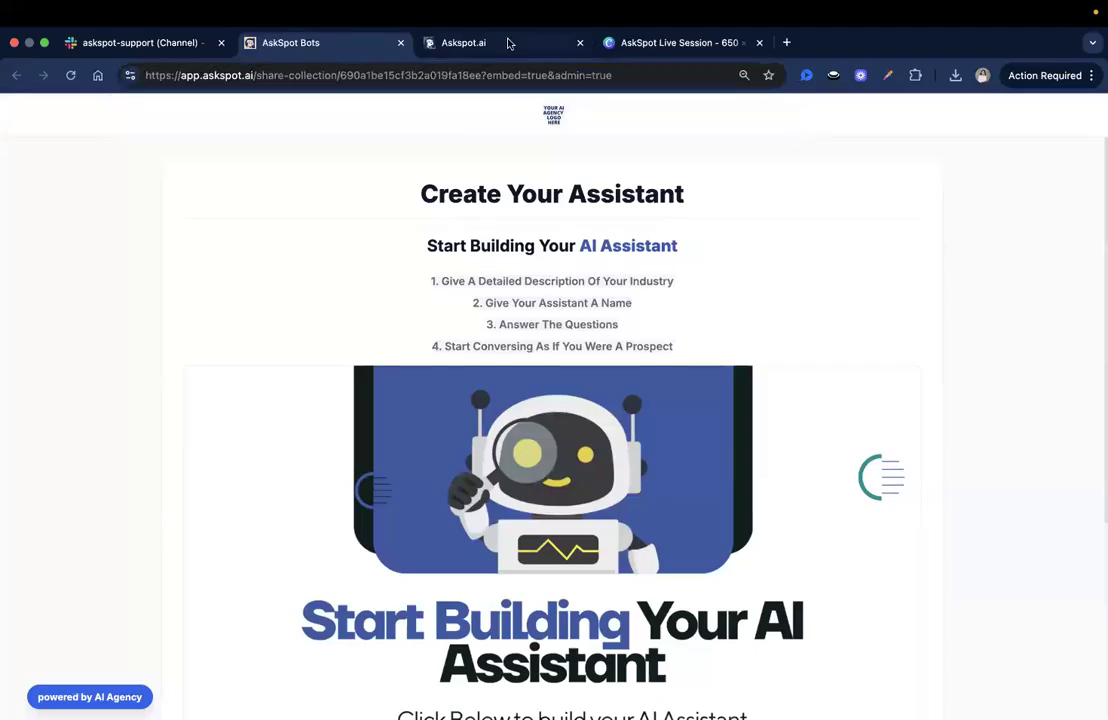
{"action": "left_click", "coordinate": [507, 42]}
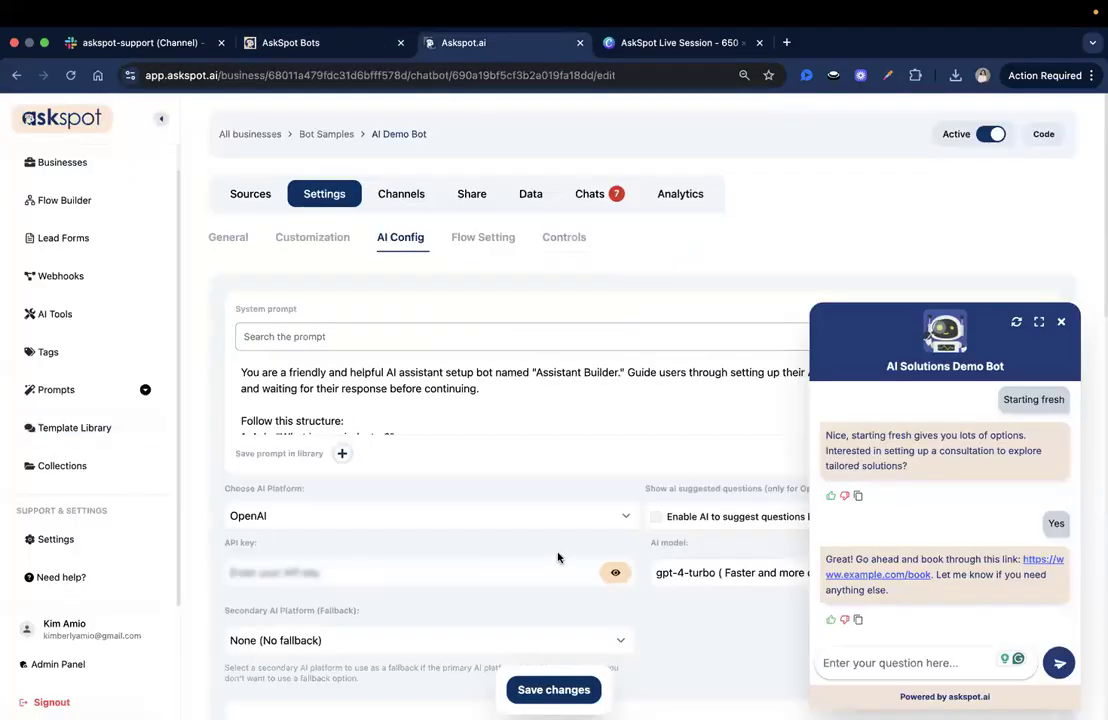
{"action": "left_click", "coordinate": [300, 42]}
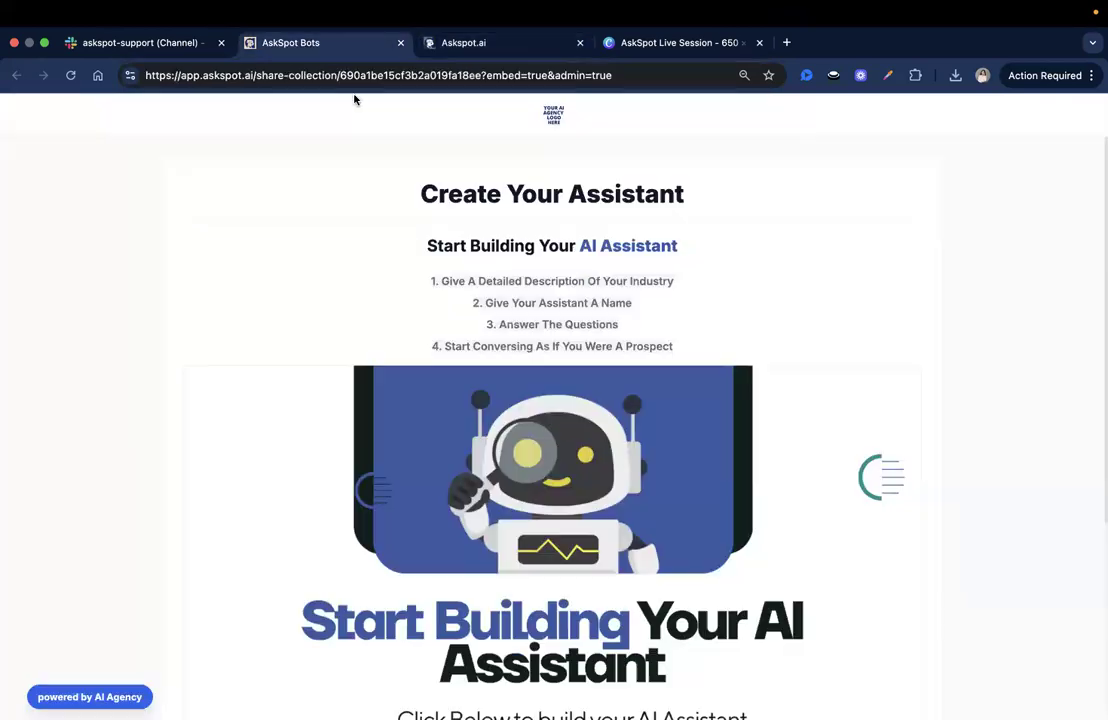
{"action": "scroll", "coordinate": [493, 243], "scroll_direction": "down", "scroll_amount": 1}
{"action": "scroll", "coordinate": [462, 252], "scroll_direction": "up", "scroll_amount": 1}
{"action": "left_click_drag", "start_coordinate": [408, 188], "coordinate": [547, 315]}
{"action": "left_click", "coordinate": [557, 327]}
{"action": "scroll", "coordinate": [531, 477], "scroll_direction": "down", "scroll_amount": 5}
{"action": "scroll", "coordinate": [520, 300], "scroll_direction": "up", "scroll_amount": 5}
Return to the AI Demo Bot's sharing codes and copy the full screen chatbot link.
{"action": "left_click", "coordinate": [490, 44]}
{"action": "left_click", "coordinate": [450, 193]}
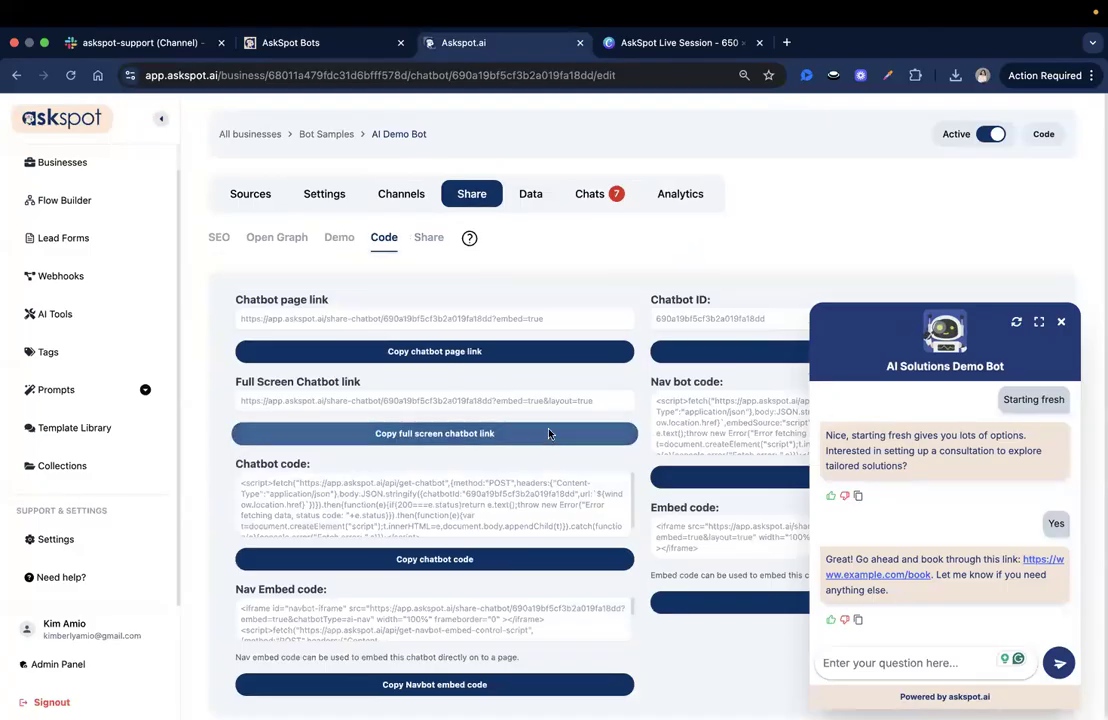
{"action": "left_click", "coordinate": [548, 433]}
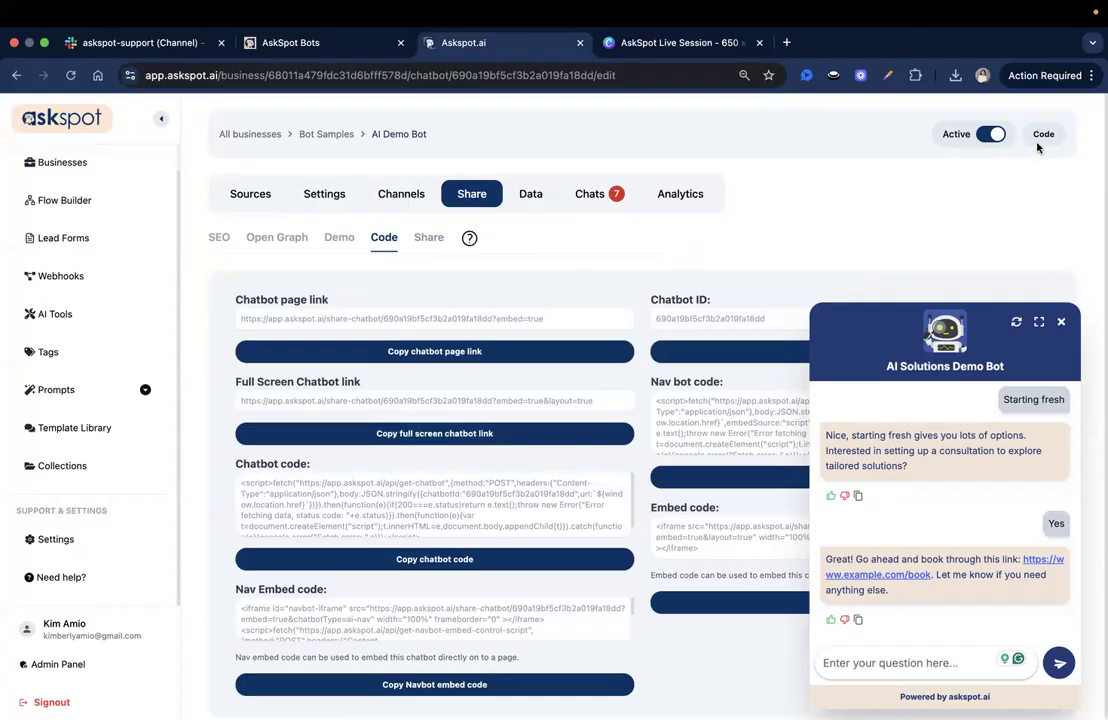
Enable copy sharing for the AI Demo Bot, save the changes and copy its share chatbot link.
{"action": "left_click", "coordinate": [428, 237]}
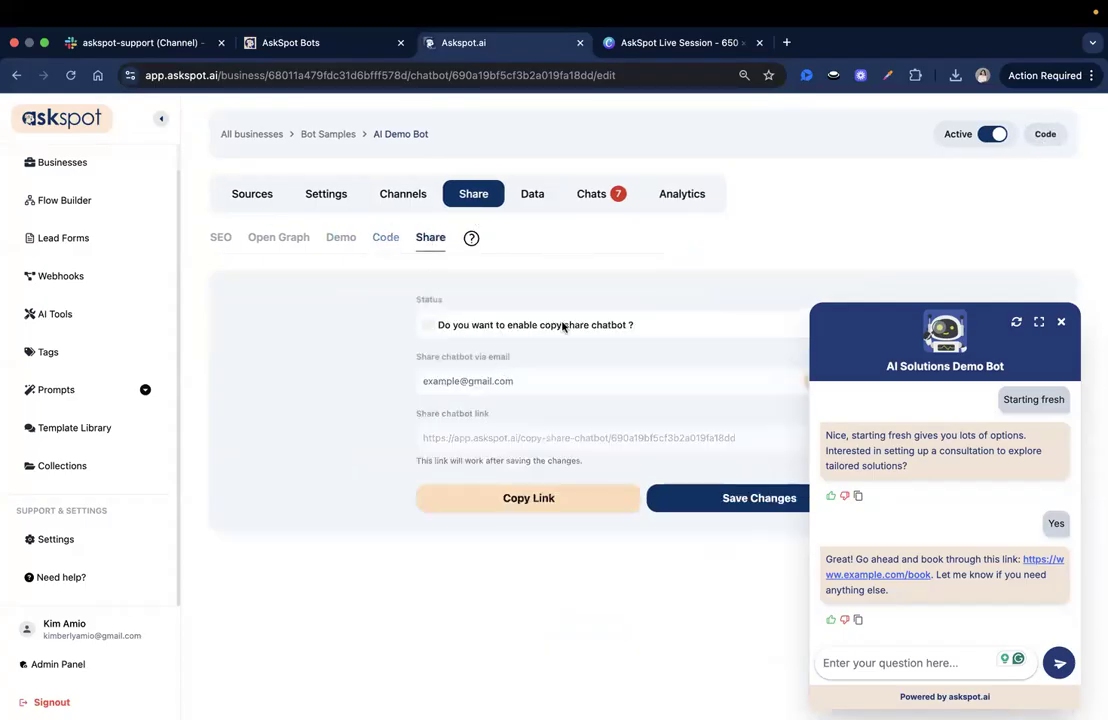
{"action": "left_click", "coordinate": [726, 503]}
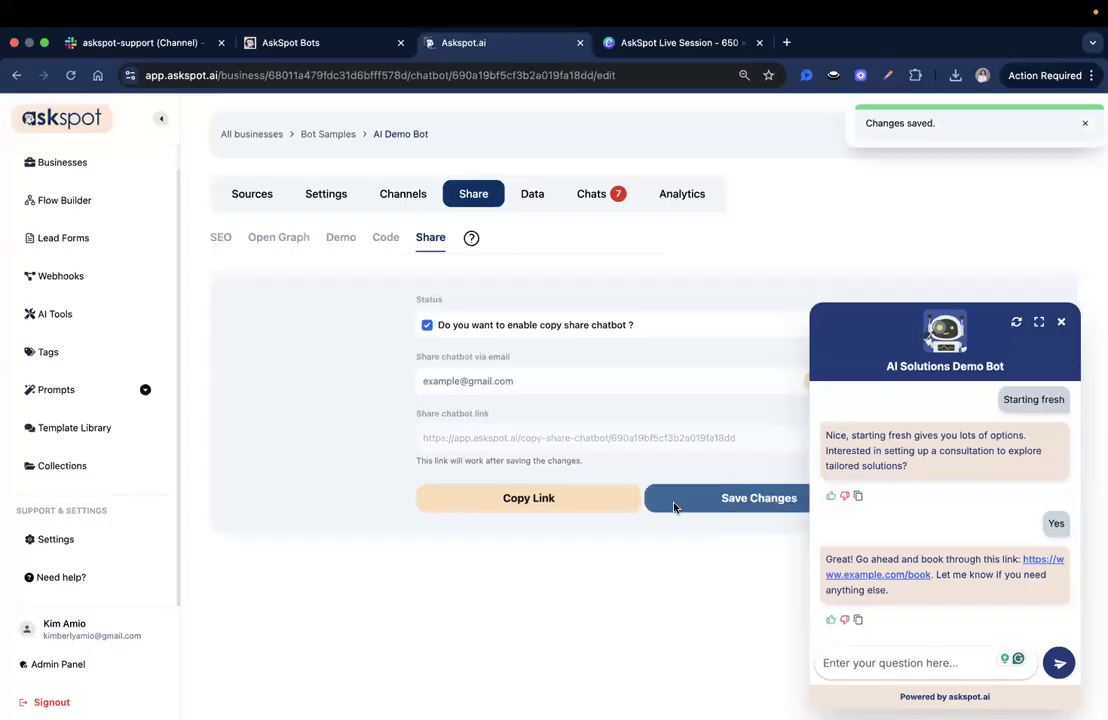
{"action": "left_click", "coordinate": [500, 498]}
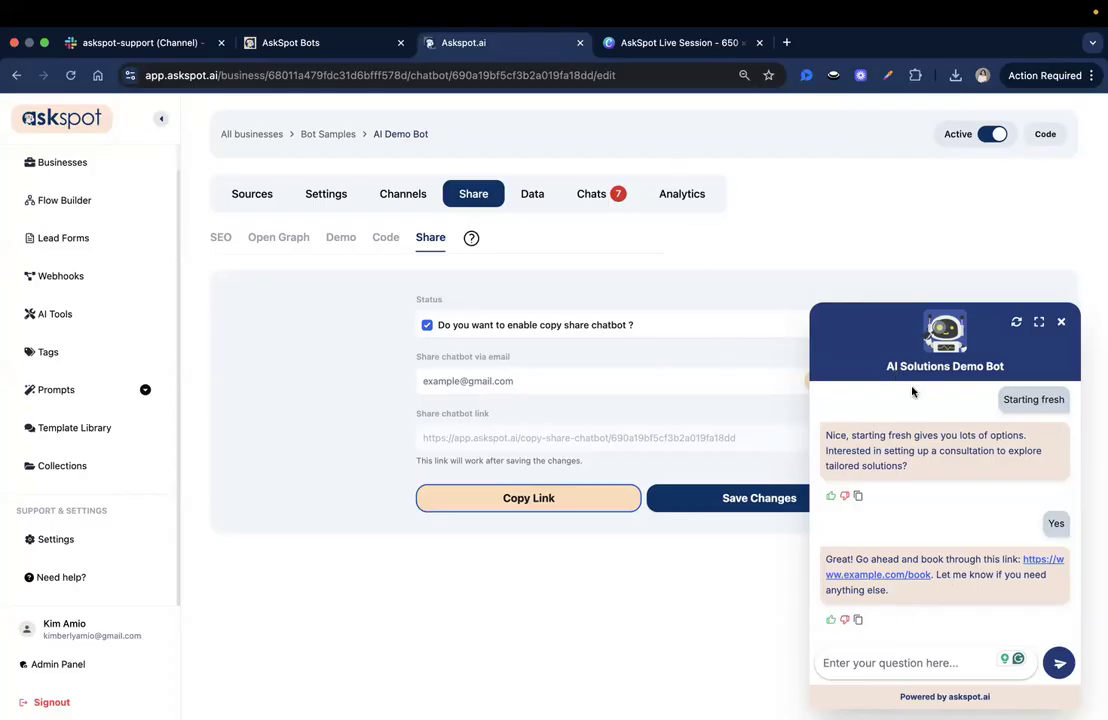
{"action": "left_click", "coordinate": [1062, 323]}
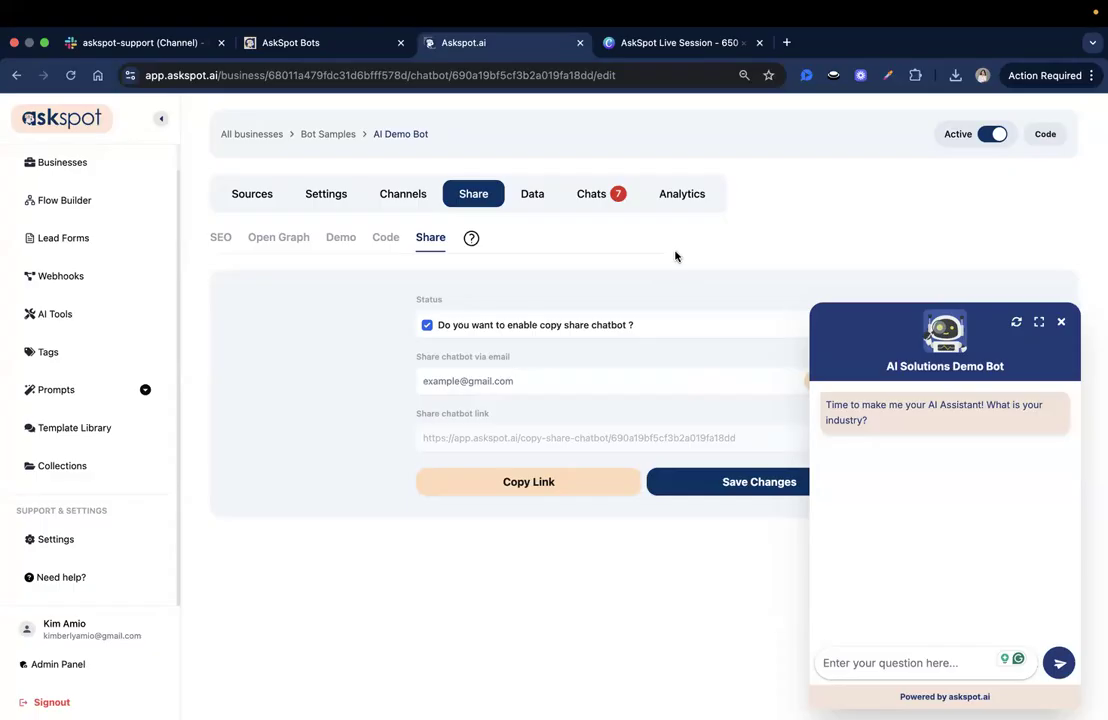
Open the Custom Domain section of the account settings.
{"action": "left_click", "coordinate": [107, 541]}
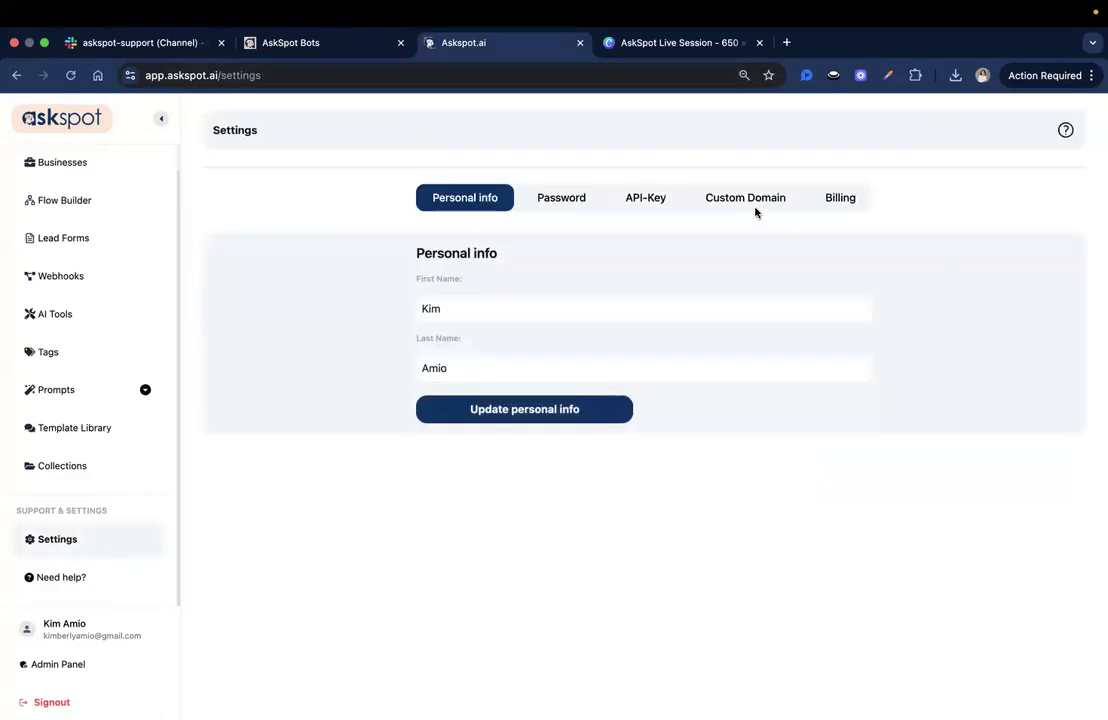
{"action": "left_click", "coordinate": [748, 206]}
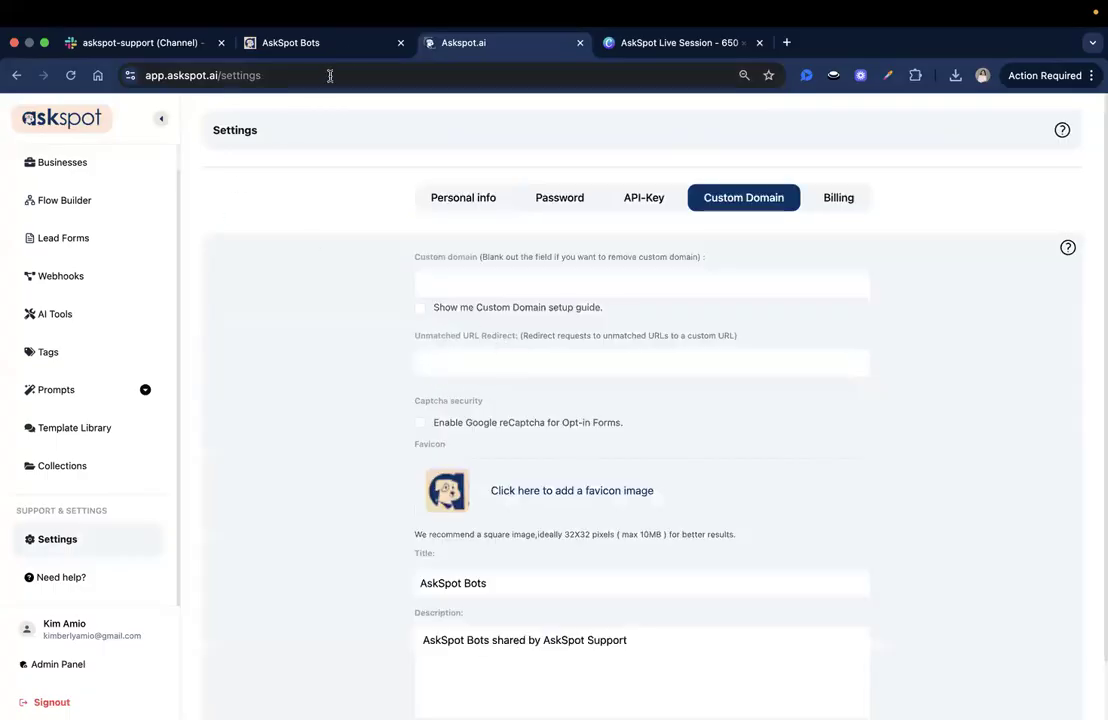
Return to the shared Create Your Assistant page and highlight the app.askspot.ai domain in its address.
{"action": "left_click", "coordinate": [342, 46]}
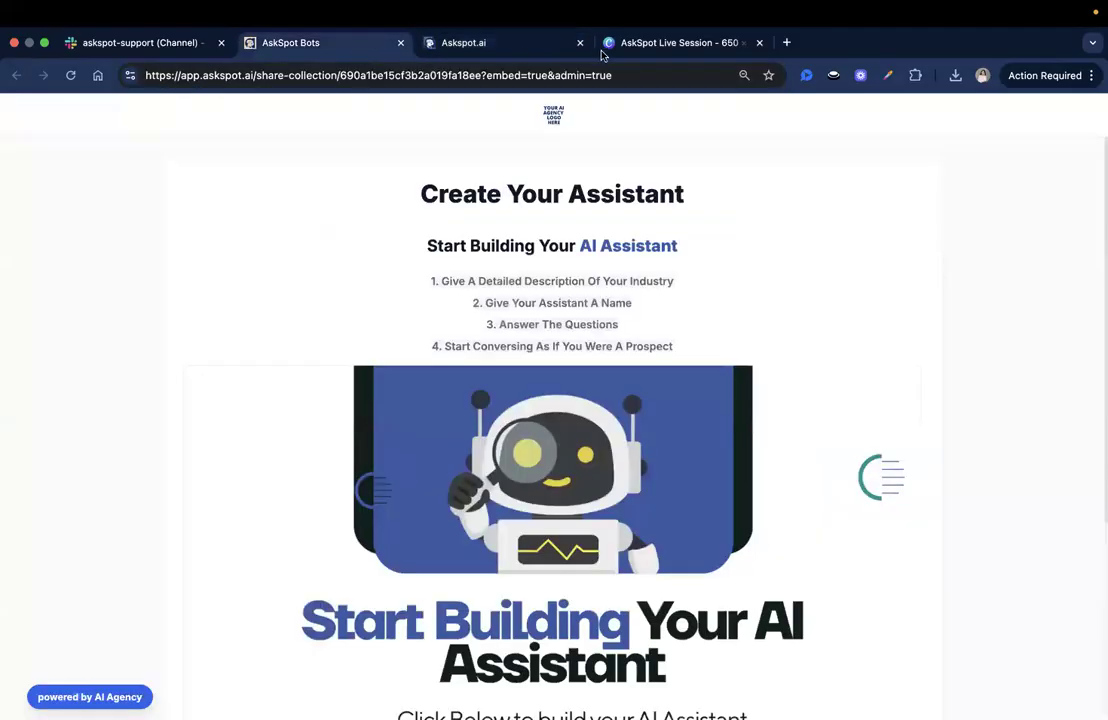
{"action": "left_click", "coordinate": [199, 78]}
{"action": "left_click", "coordinate": [208, 75]}
{"action": "mouse_move", "coordinate": [191, 75]}
{"action": "left_mouse_down"}
{"action": "mouse_move", "coordinate": [262, 80]}
{"action": "mouse_move", "coordinate": [191, 76]}
{"action": "left_mouse_up"}
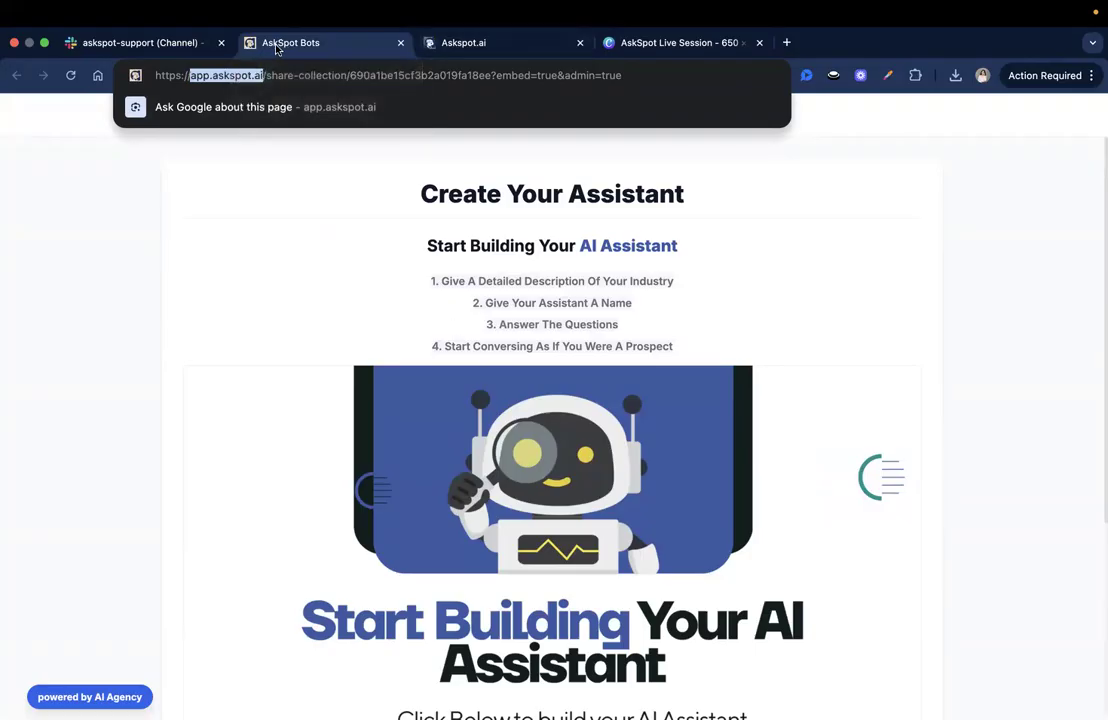
Open the sharing settings of the AI Demo Bot in the Bot Samples business.
{"action": "left_click", "coordinate": [465, 47]}
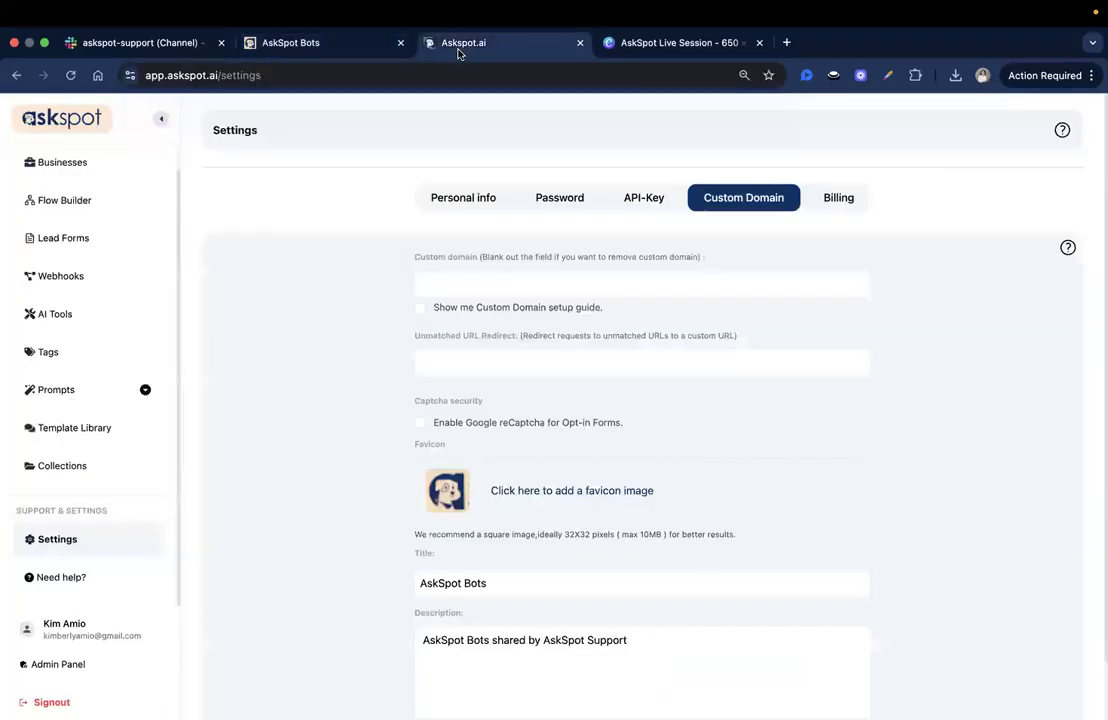
{"action": "scroll", "coordinate": [101, 216], "scroll_direction": "up", "scroll_amount": 1}
{"action": "left_click", "coordinate": [84, 180]}
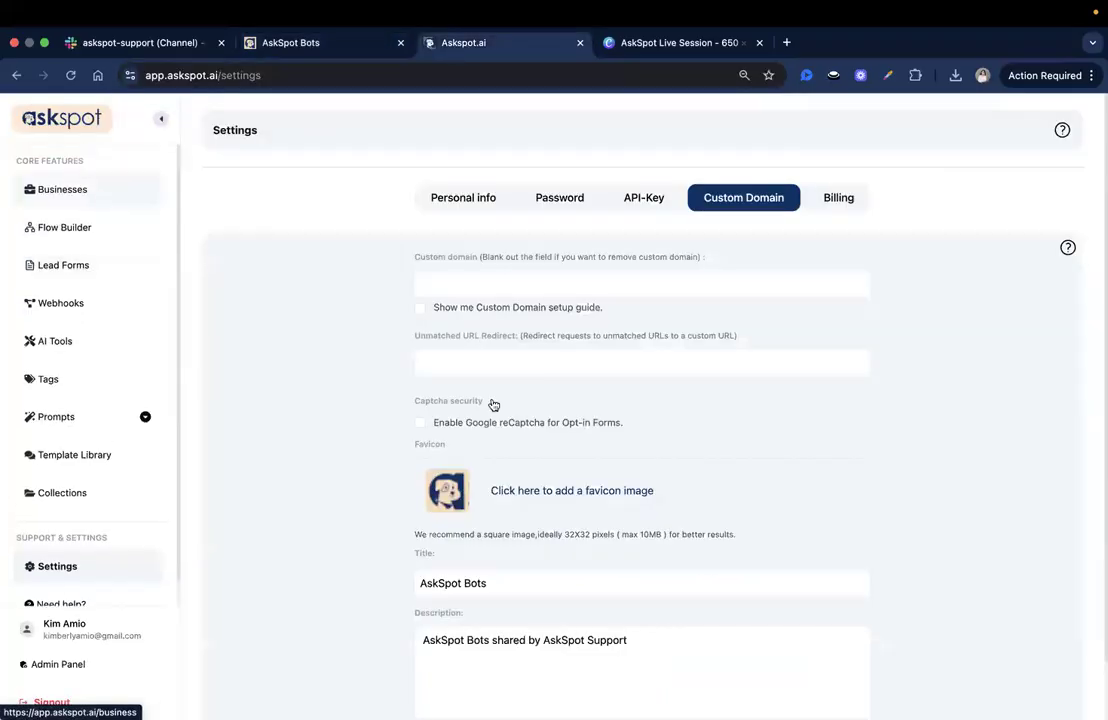
{"action": "left_click", "coordinate": [567, 305]}
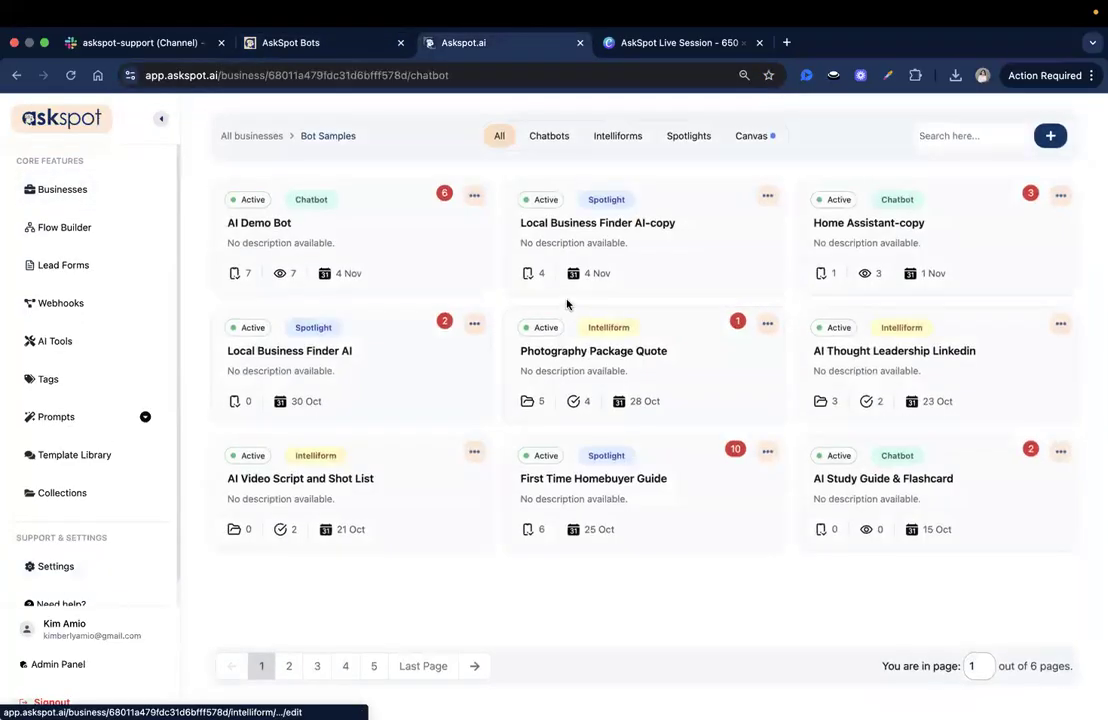
{"action": "left_click", "coordinate": [350, 212]}
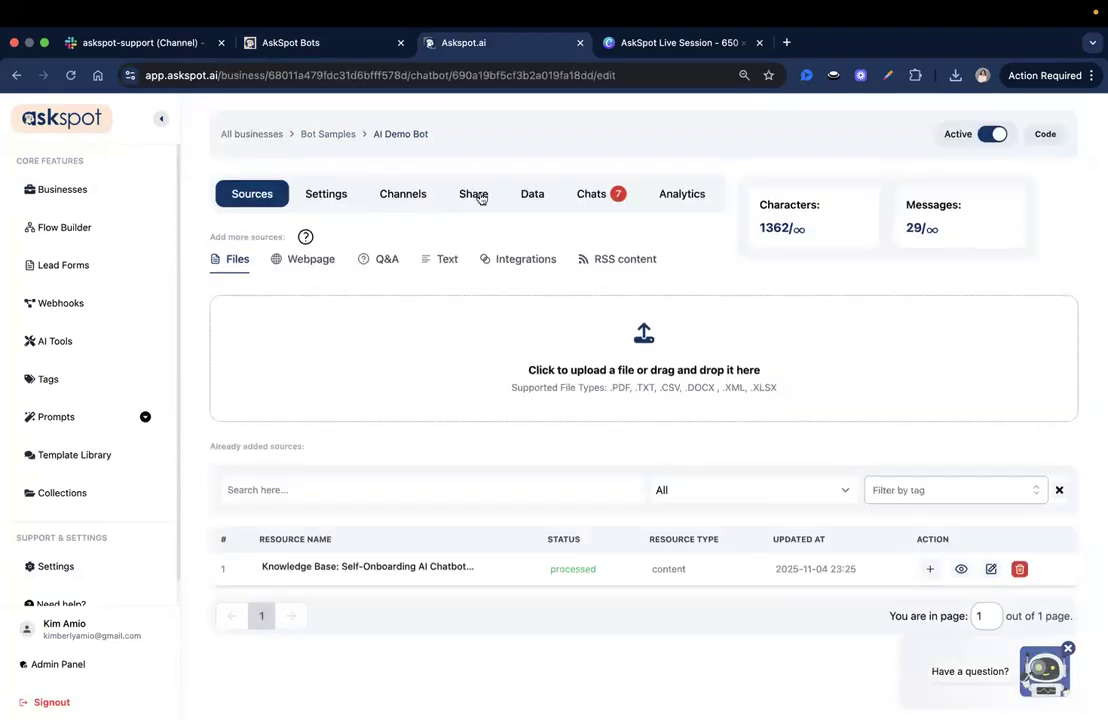
{"action": "left_click", "coordinate": [472, 192]}
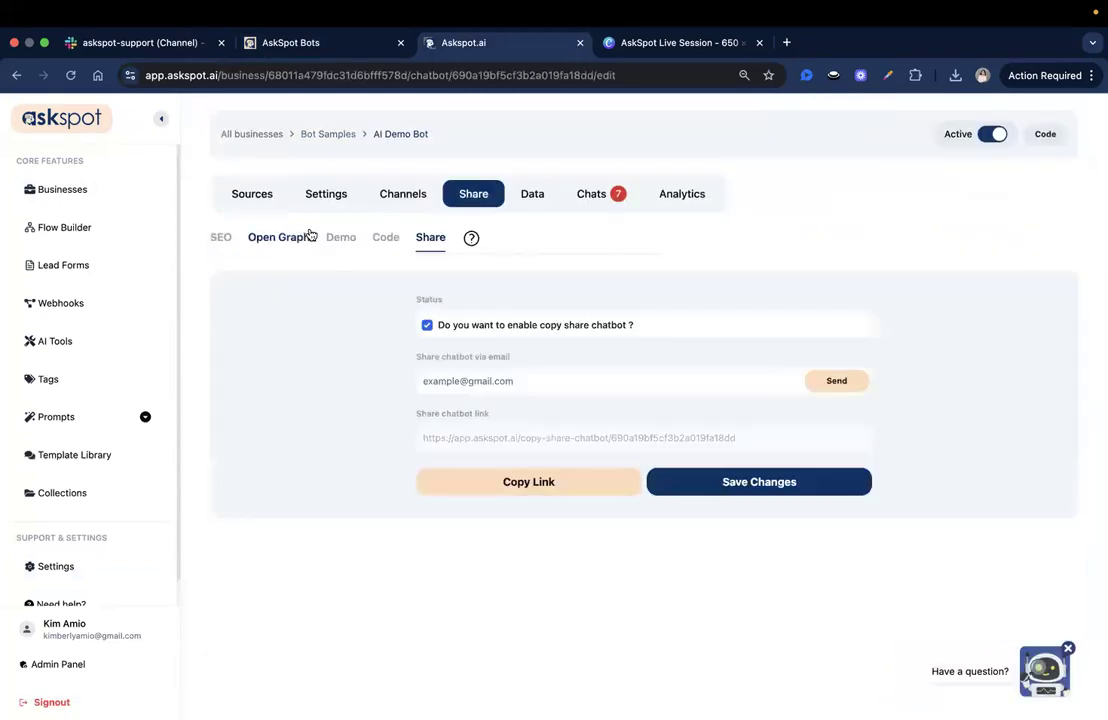
Review the AI Demo Bot's Open Graph image, title and description fields and its SEO title, description and favicon fields.
{"action": "left_click", "coordinate": [222, 242]}
{"action": "left_click", "coordinate": [280, 240]}
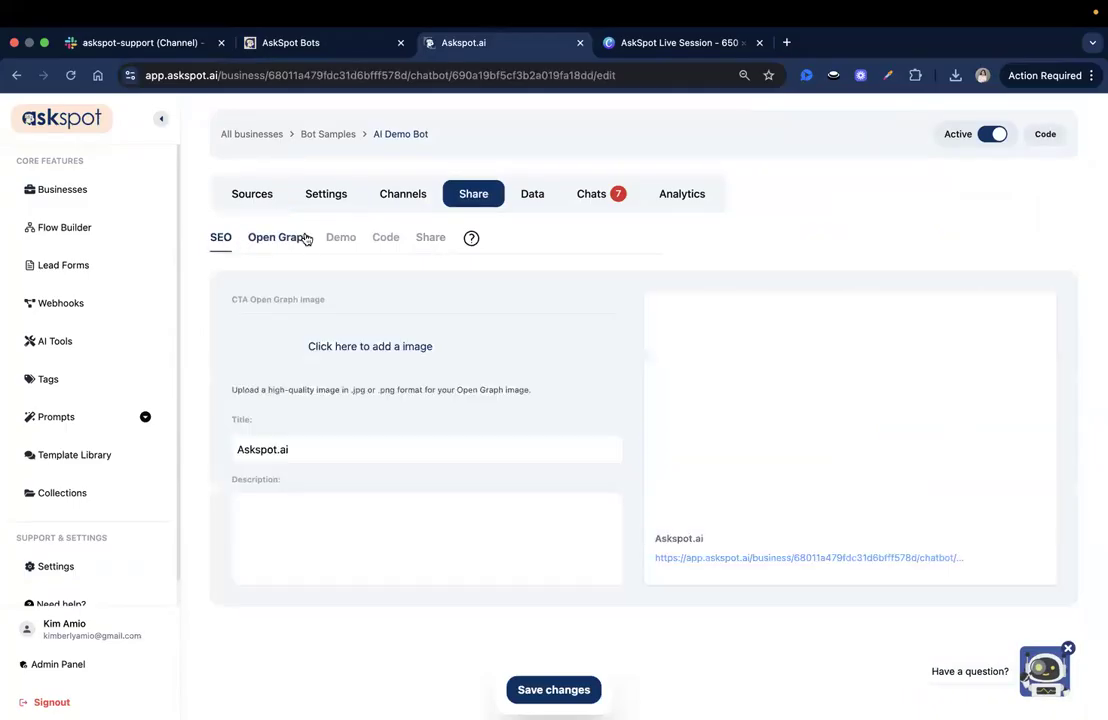
{"action": "left_click", "coordinate": [223, 246]}
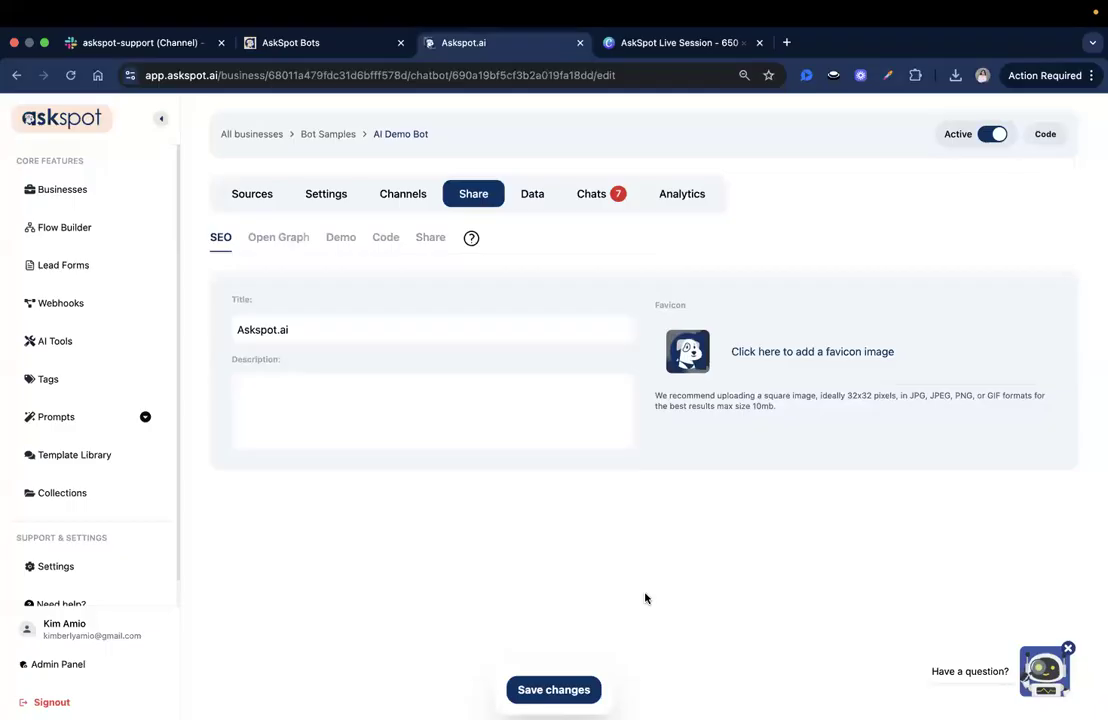
Switch to Canva and open the AI chatbot design from the recent designs on the home page.
{"action": "left_click", "coordinate": [615, 43]}
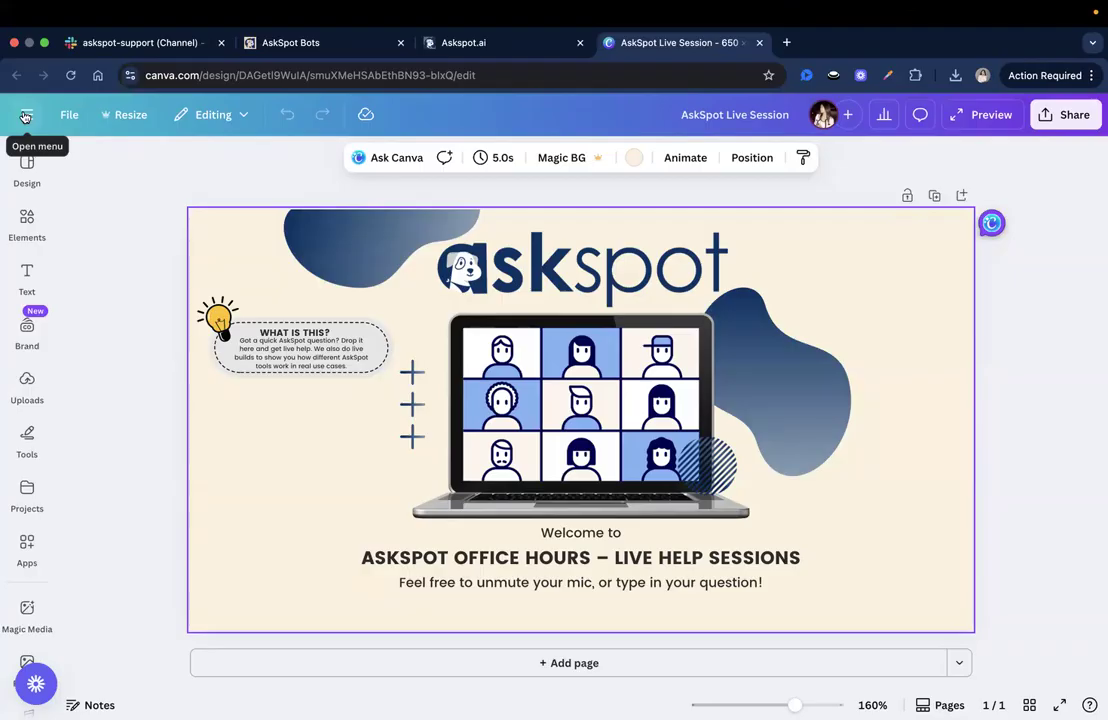
{"action": "left_click", "coordinate": [26, 117]}
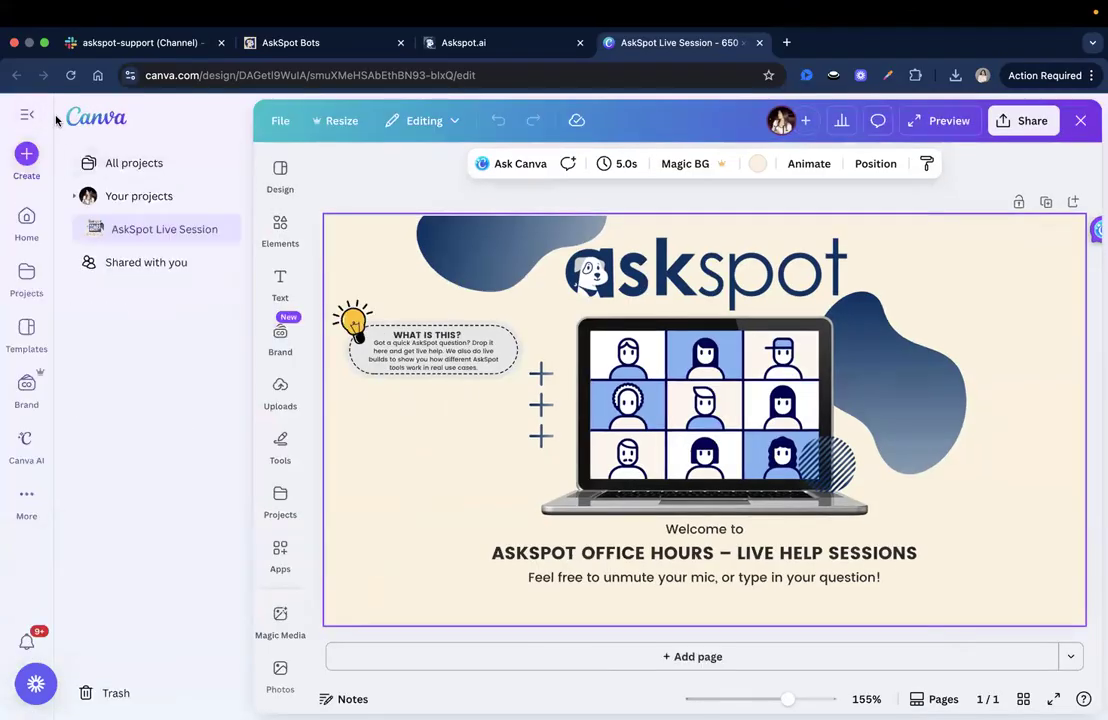
{"action": "left_click", "coordinate": [28, 233]}
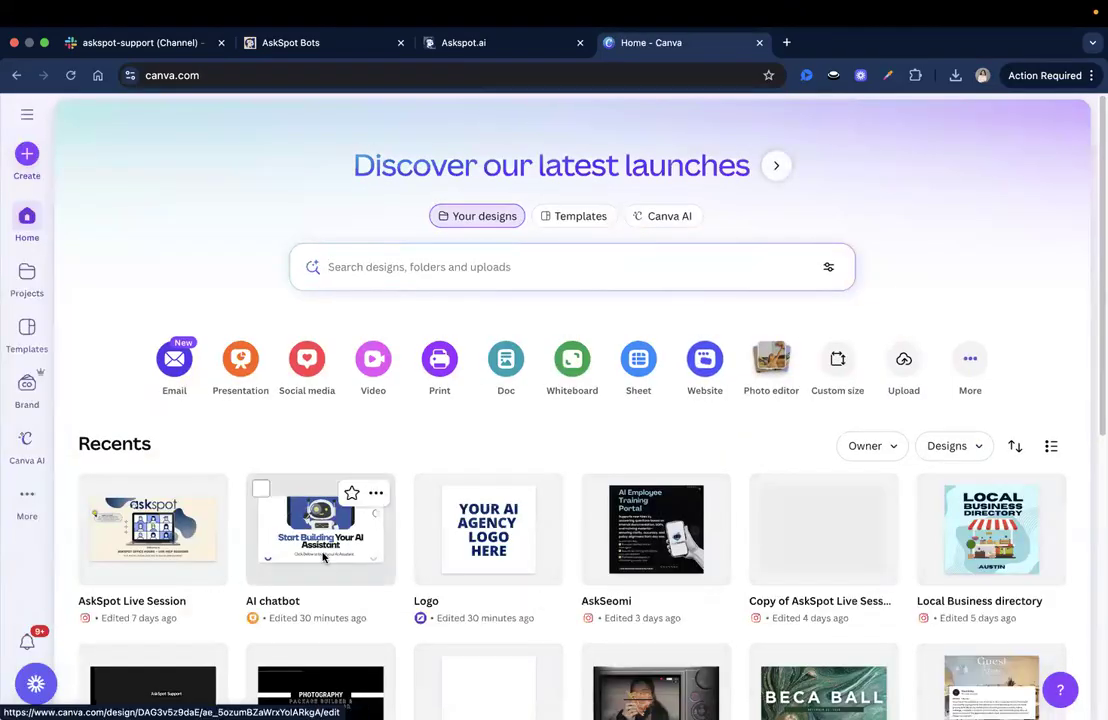
{"action": "left_click", "coordinate": [323, 557]}
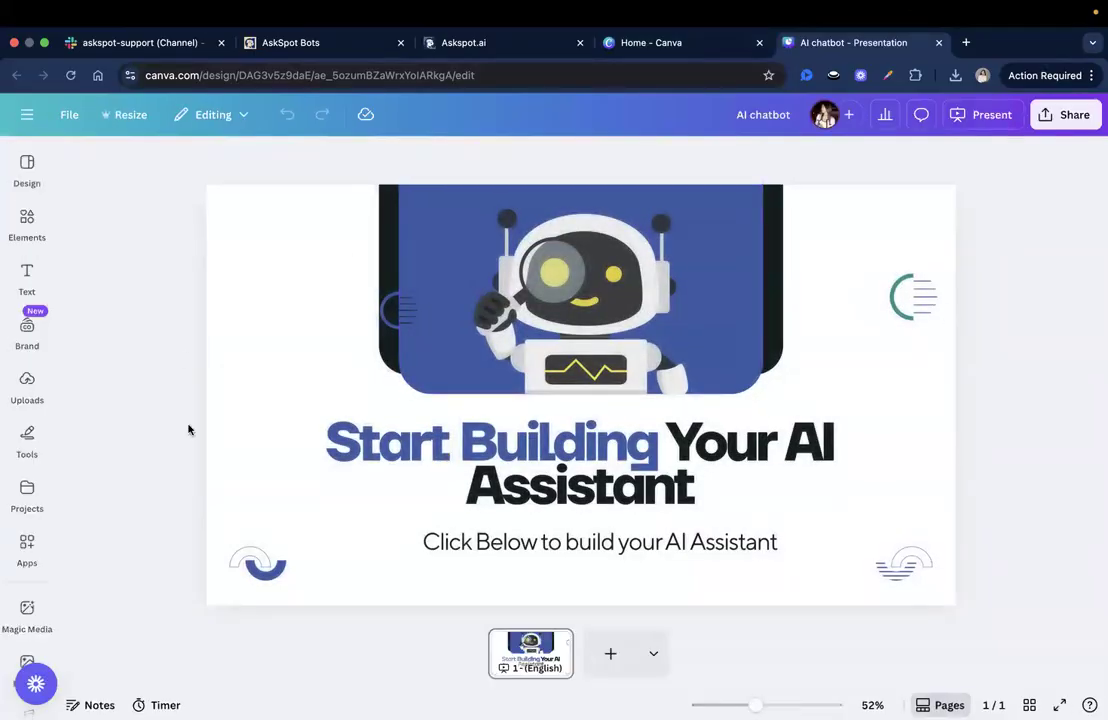
Examine the AI chatbot design's resize options, including the custom width and height in inches, without applying a new size.
{"action": "left_click", "coordinate": [128, 118]}
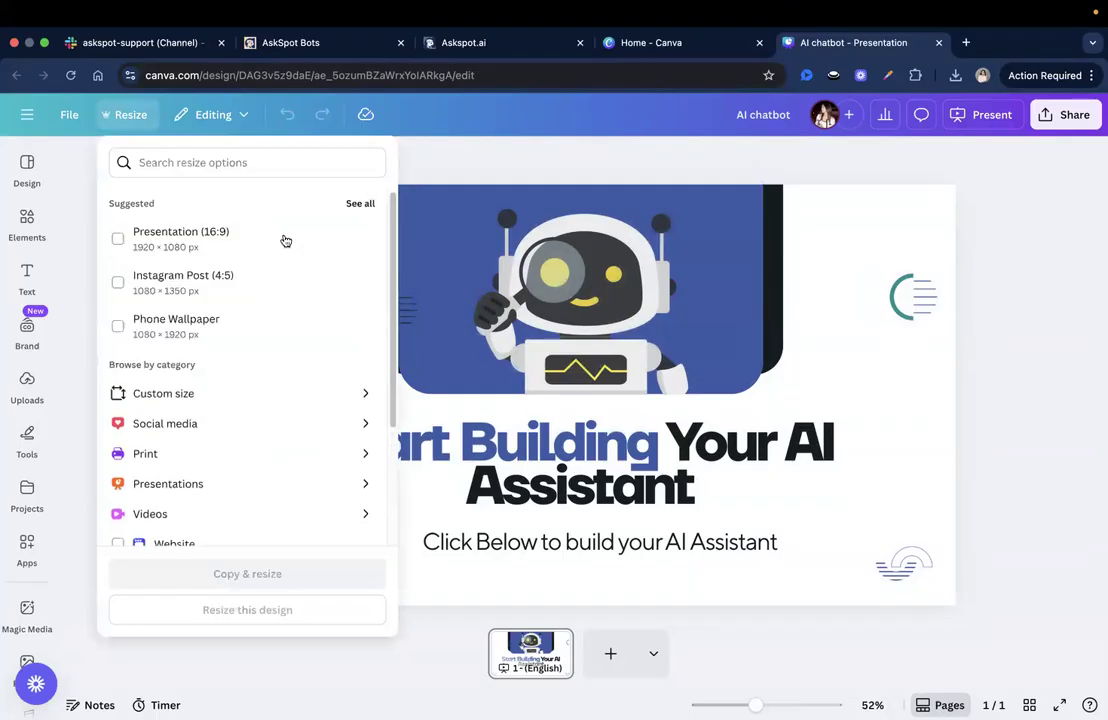
{"action": "left_click", "coordinate": [93, 208]}
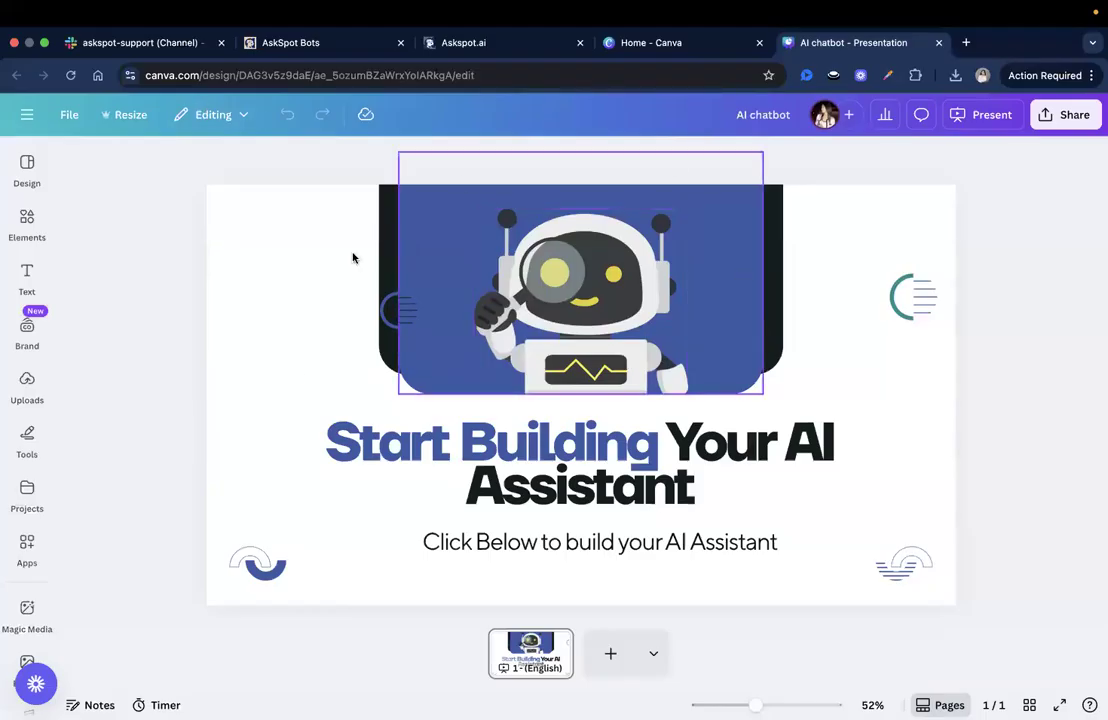
{"action": "left_click", "coordinate": [118, 112]}
{"action": "scroll", "coordinate": [218, 366], "scroll_direction": "down", "scroll_amount": 1}
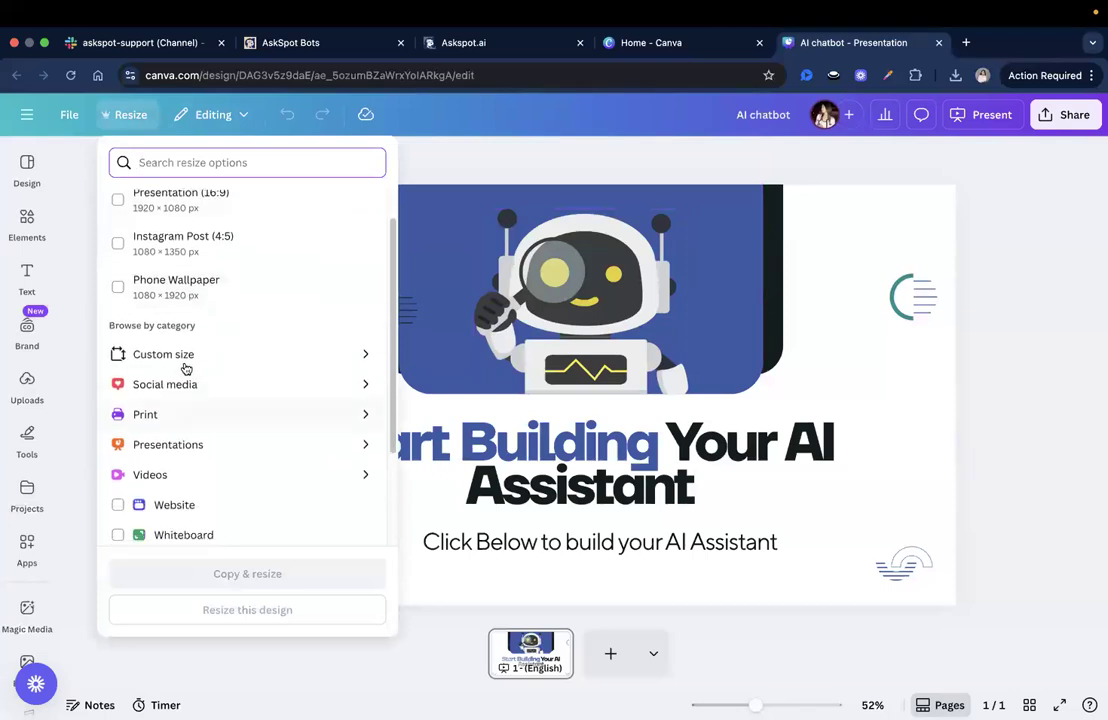
{"action": "left_click", "coordinate": [212, 362]}
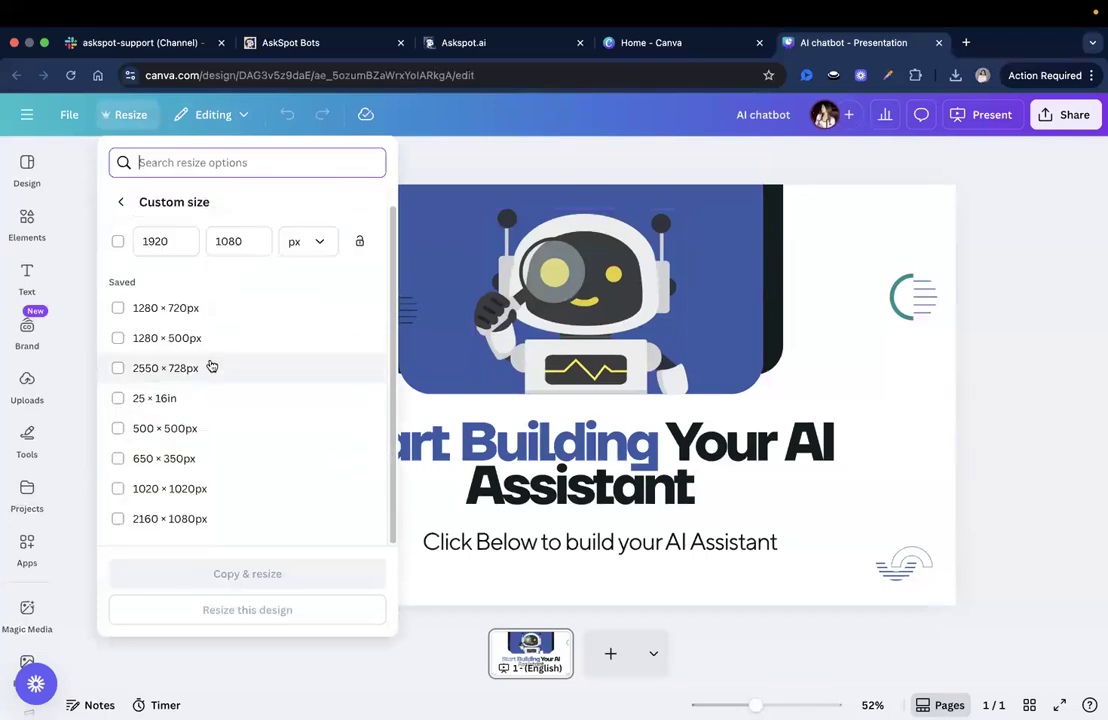
{"action": "left_click", "coordinate": [297, 249]}
{"action": "scroll", "coordinate": [311, 273], "scroll_direction": "up", "scroll_amount": 1}
{"action": "left_click", "coordinate": [313, 258]}
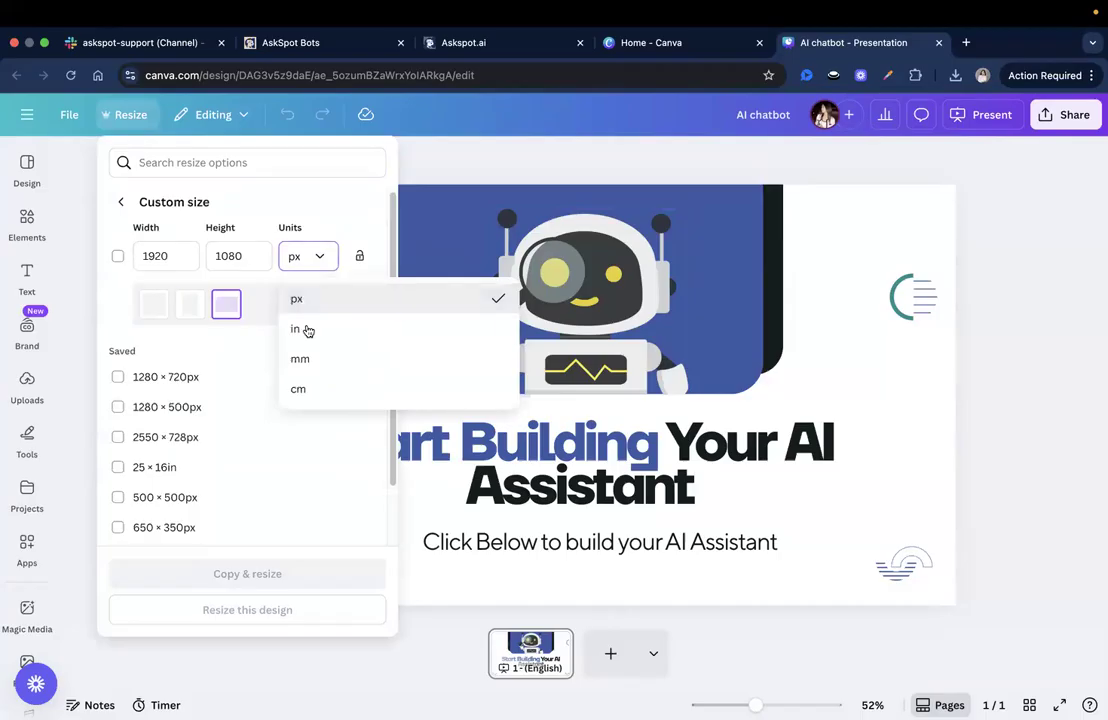
{"action": "left_click", "coordinate": [358, 334]}
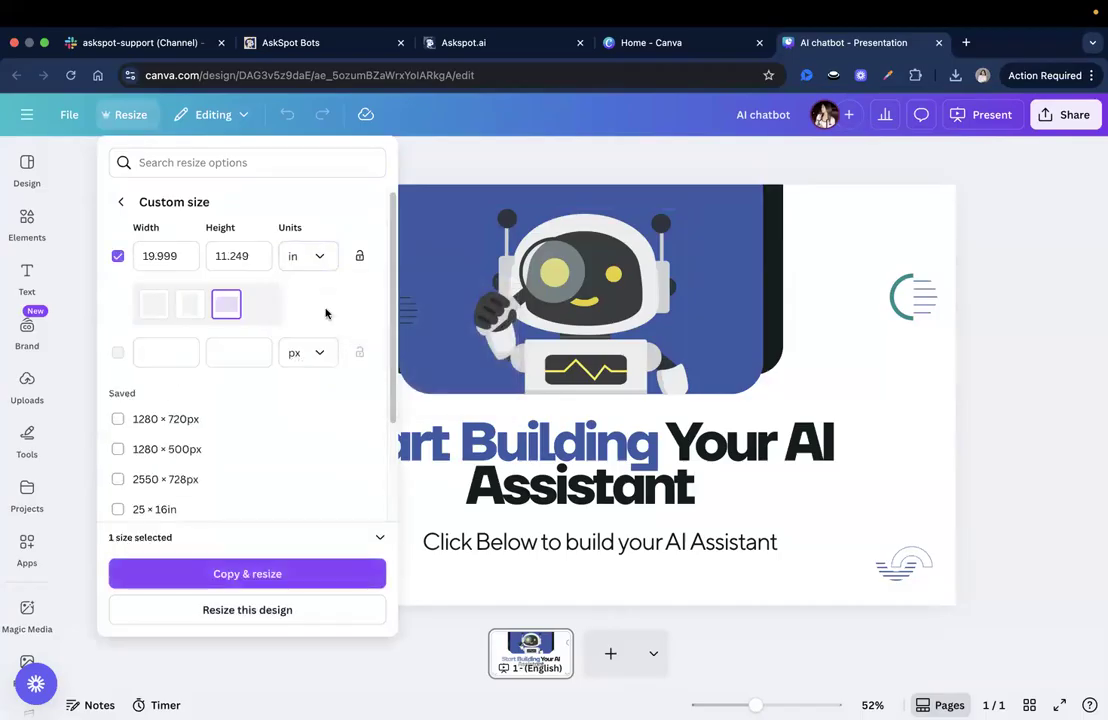
{"action": "left_click", "coordinate": [229, 256]}
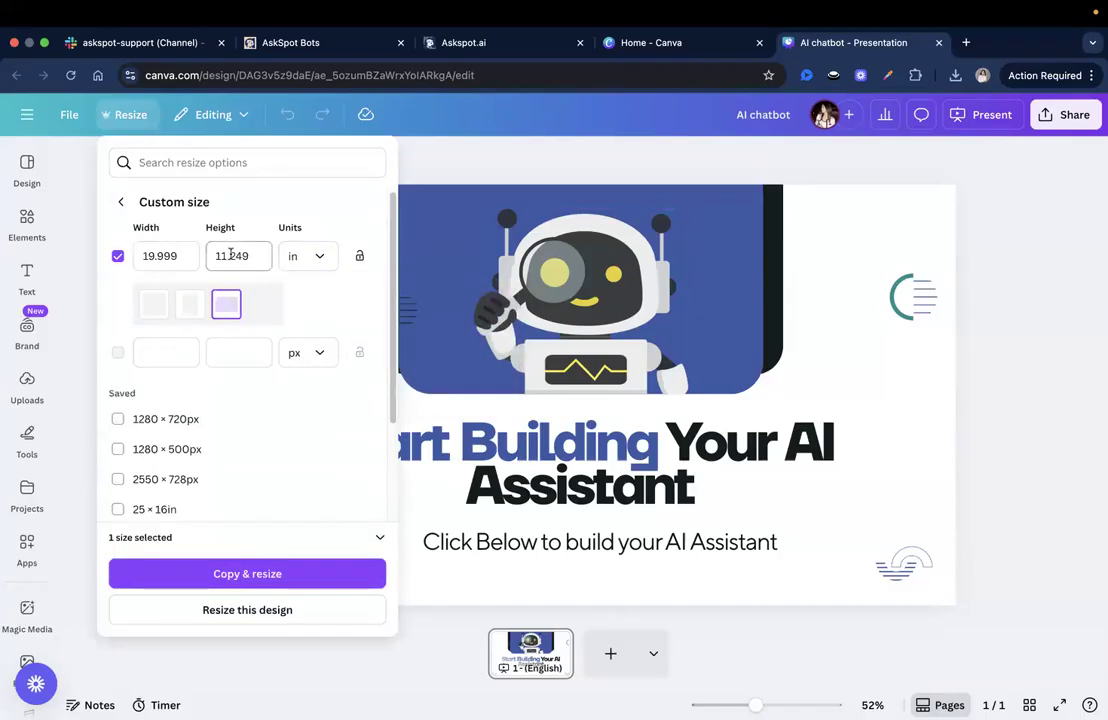
{"action": "left_click", "coordinate": [522, 160]}
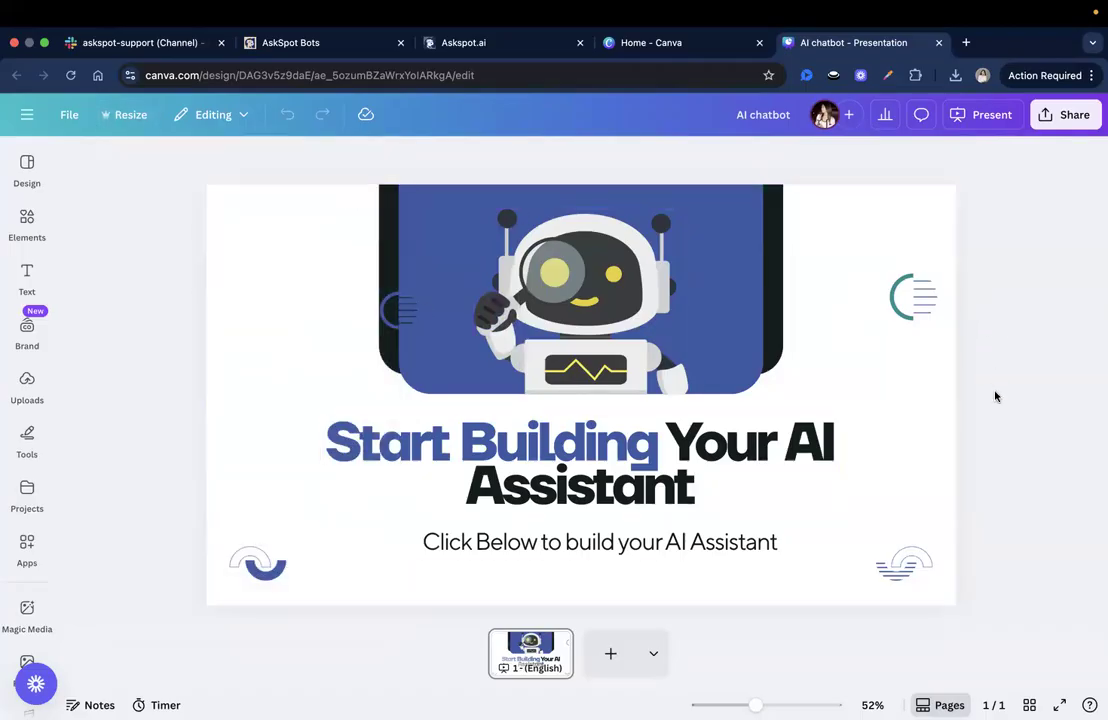
Create a template link for the AI chatbot design, copy it and close the sharing options.
{"action": "left_click", "coordinate": [1072, 113]}
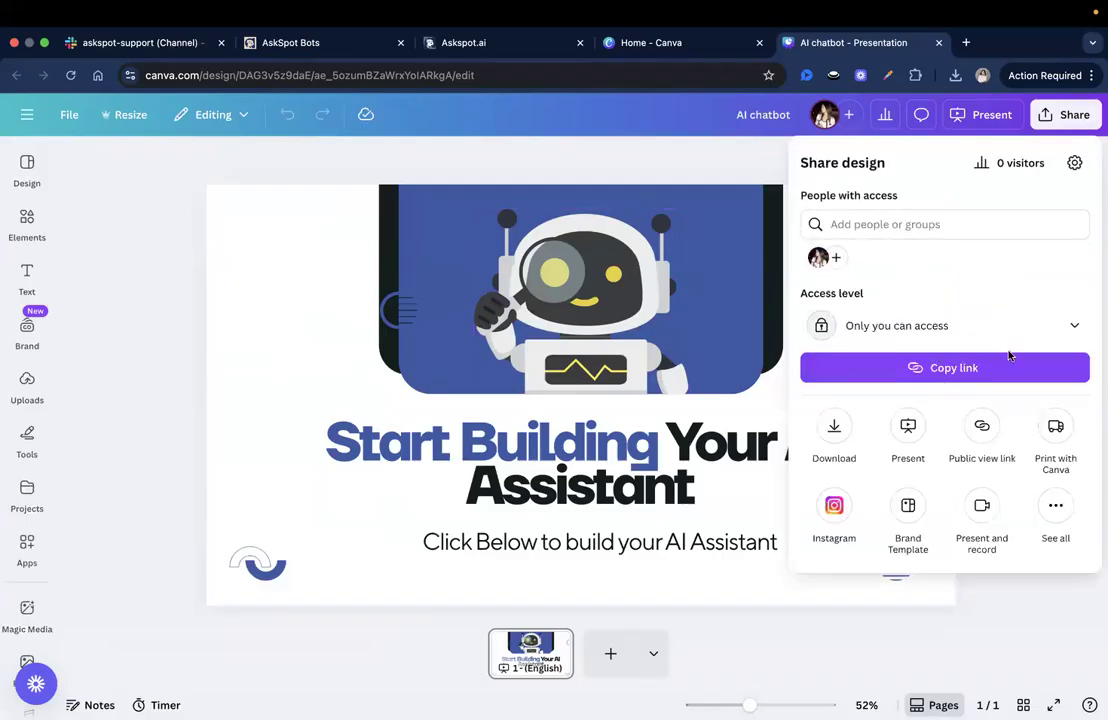
{"action": "left_click", "coordinate": [1060, 504]}
{"action": "left_click", "coordinate": [1043, 264]}
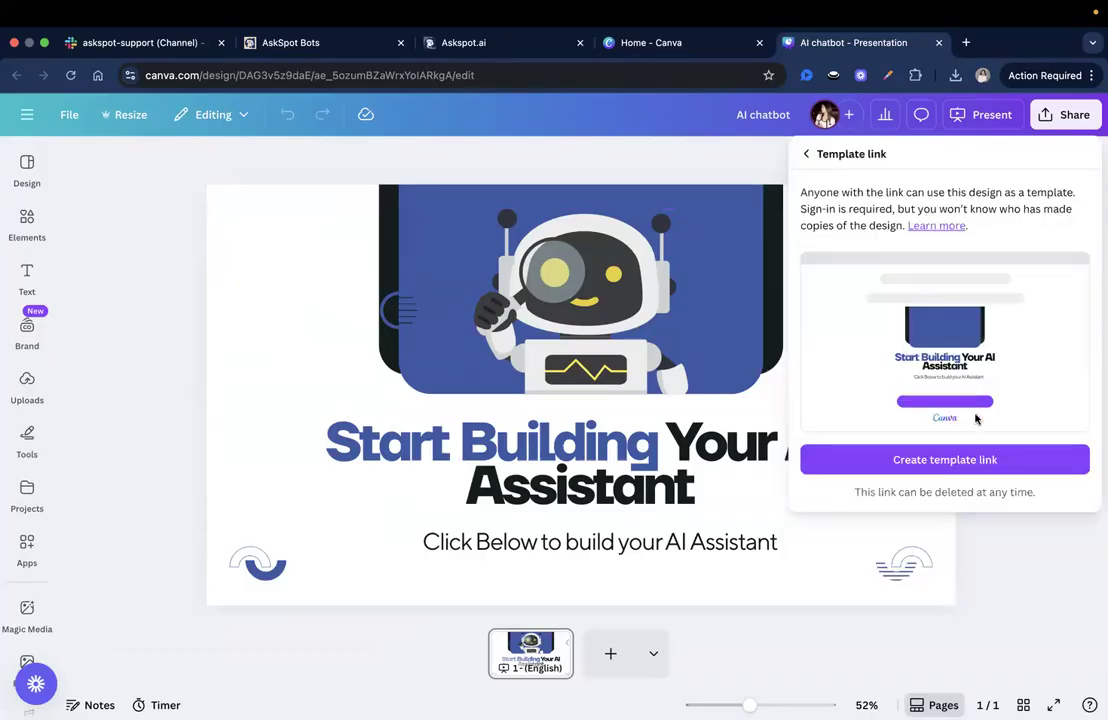
{"action": "left_click", "coordinate": [931, 461]}
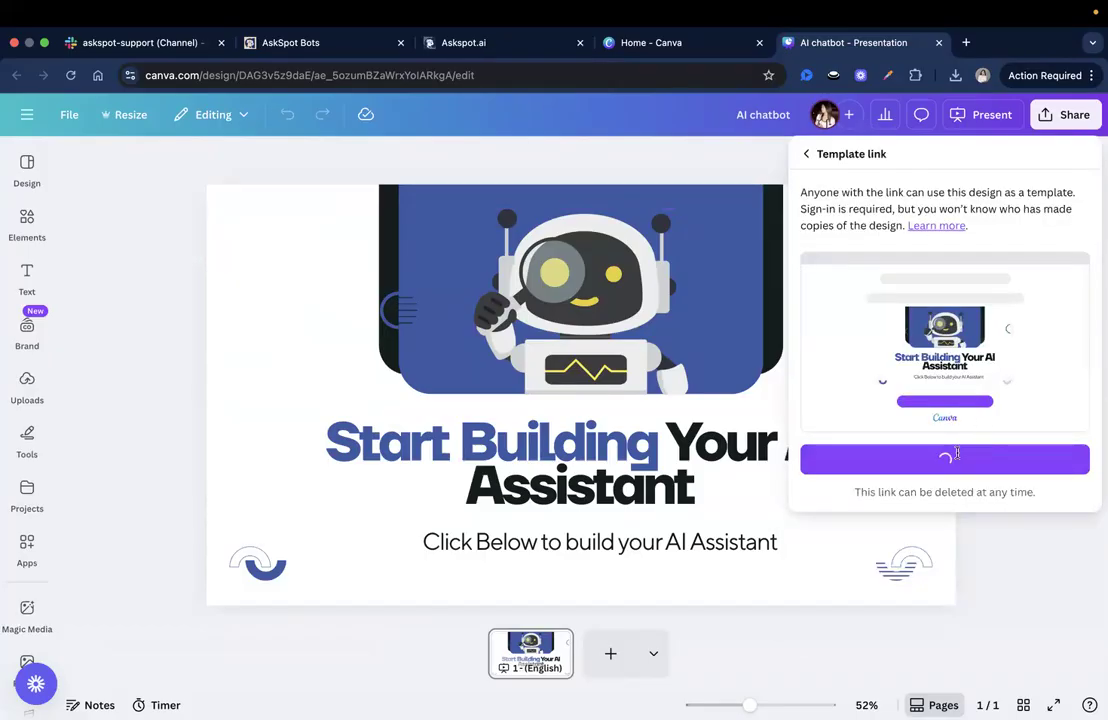
{"action": "left_click", "coordinate": [1066, 449]}
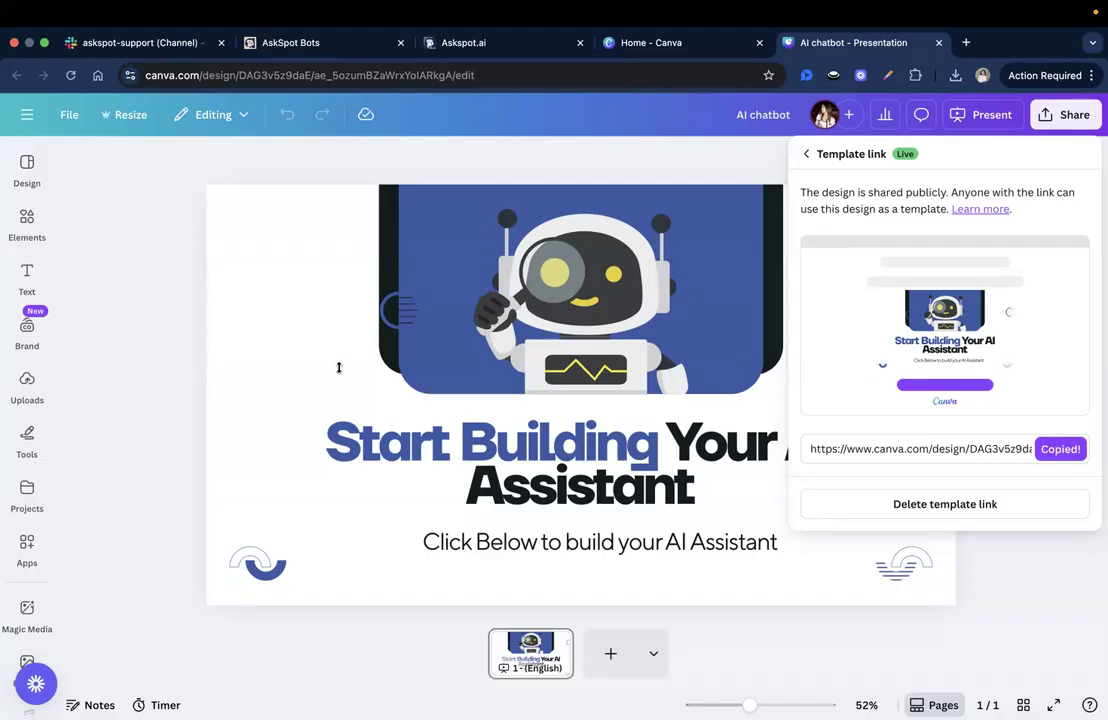
{"action": "left_click", "coordinate": [140, 338]}
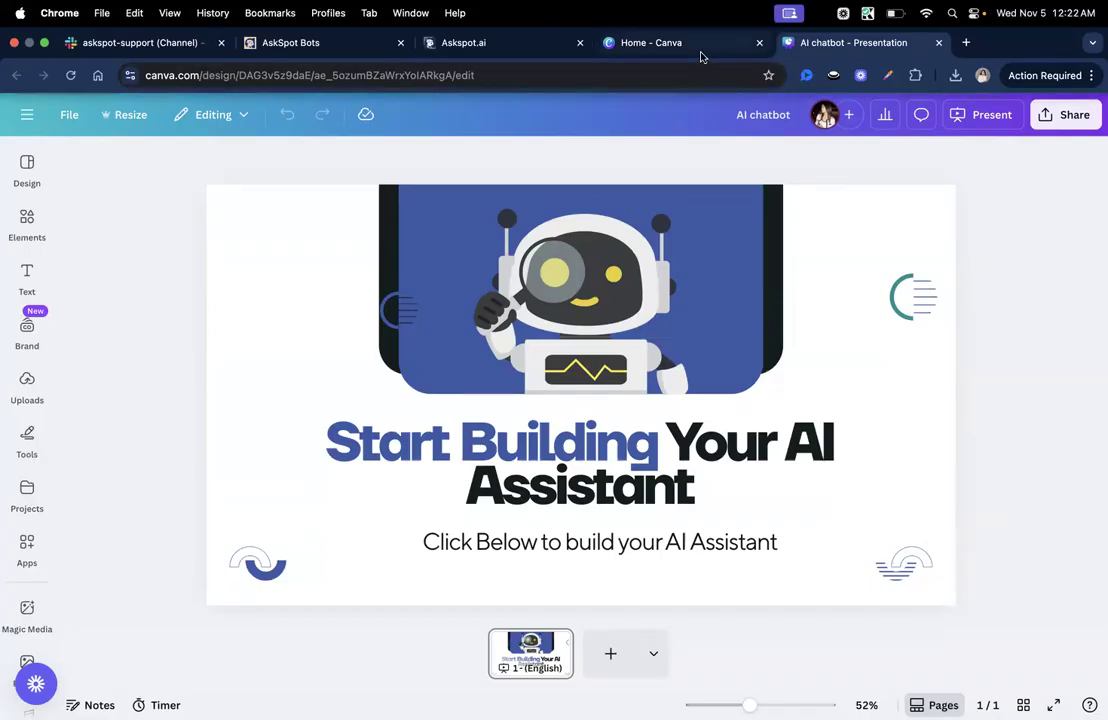
Open the AskSpot Live Session design from the recent designs, close the Canva home page and present the design full screen.
{"action": "left_click", "coordinate": [660, 48]}
{"action": "left_click", "coordinate": [155, 549]}
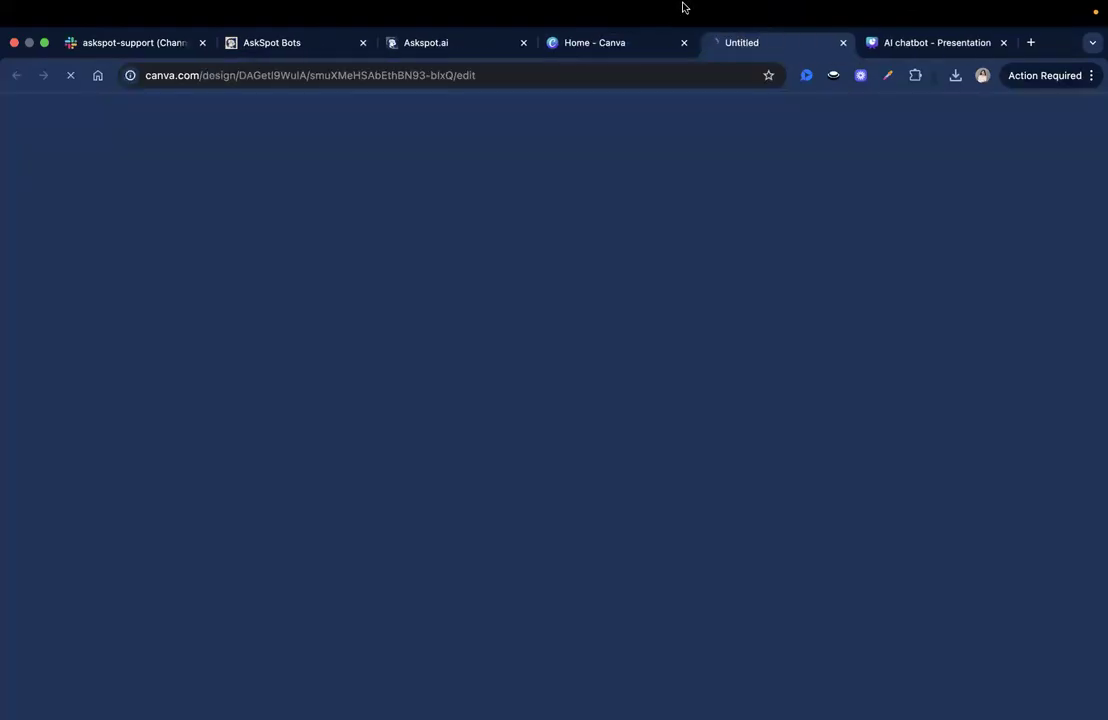
{"action": "left_click", "coordinate": [685, 43]}
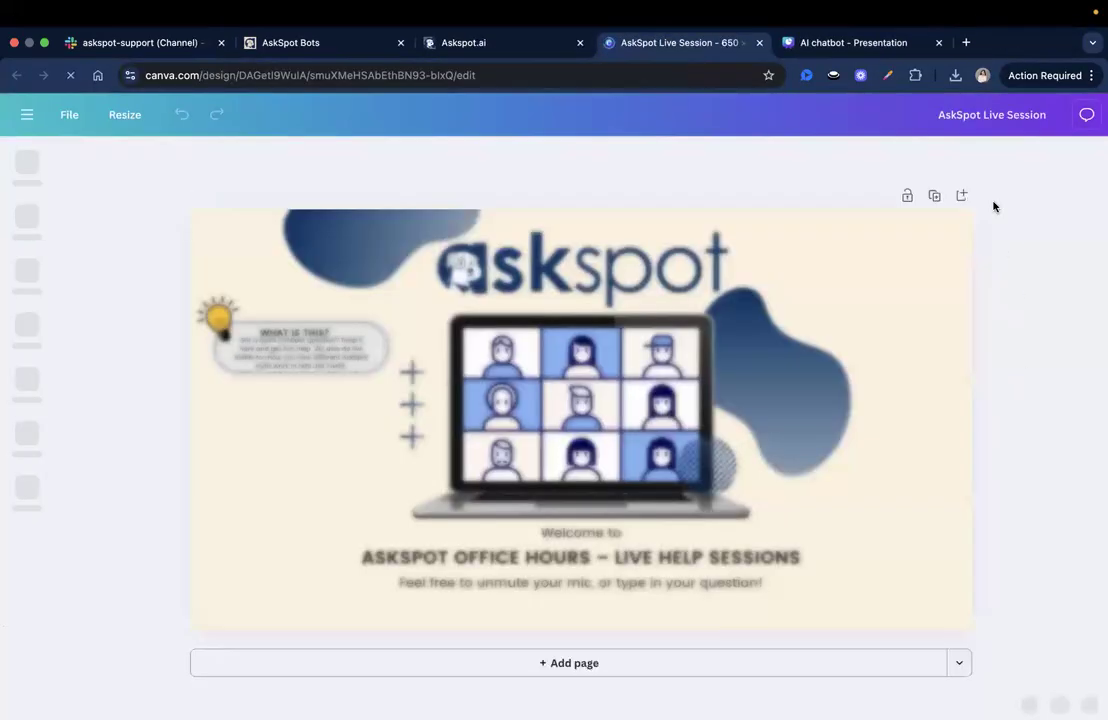
{"action": "left_click", "coordinate": [1090, 704]}
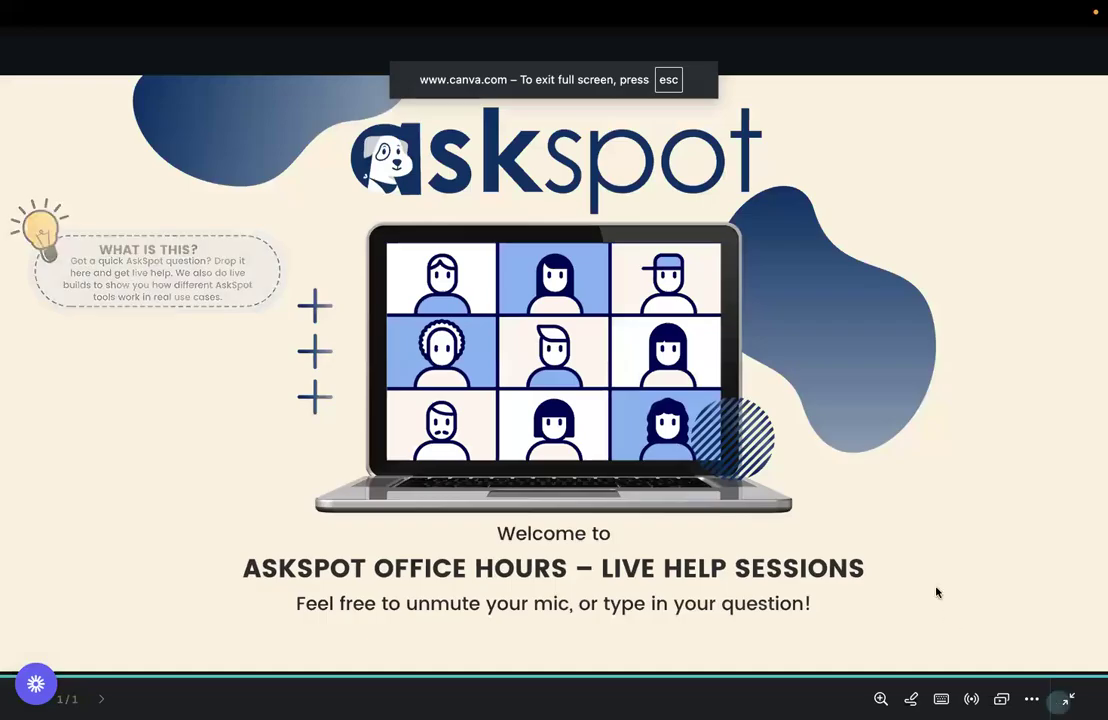